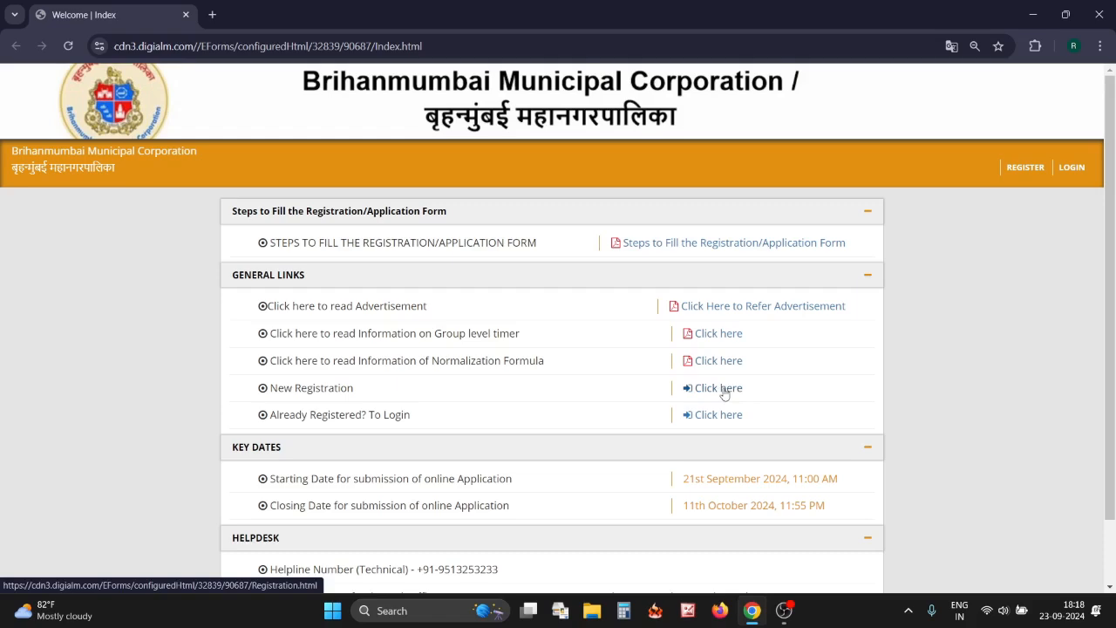
Open the BMC GAD 2024 New Registration form in a new browser tab
left_click(712, 392)
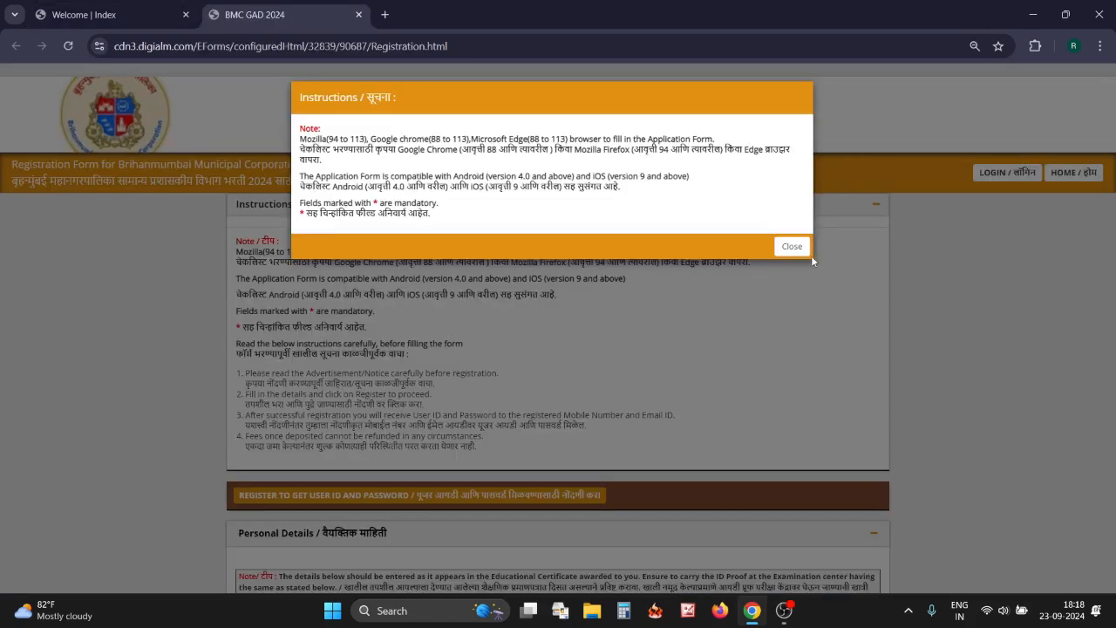
Close the browser-compatibility instructions and accept the privacy notice with I Agree
left_click(790, 247)
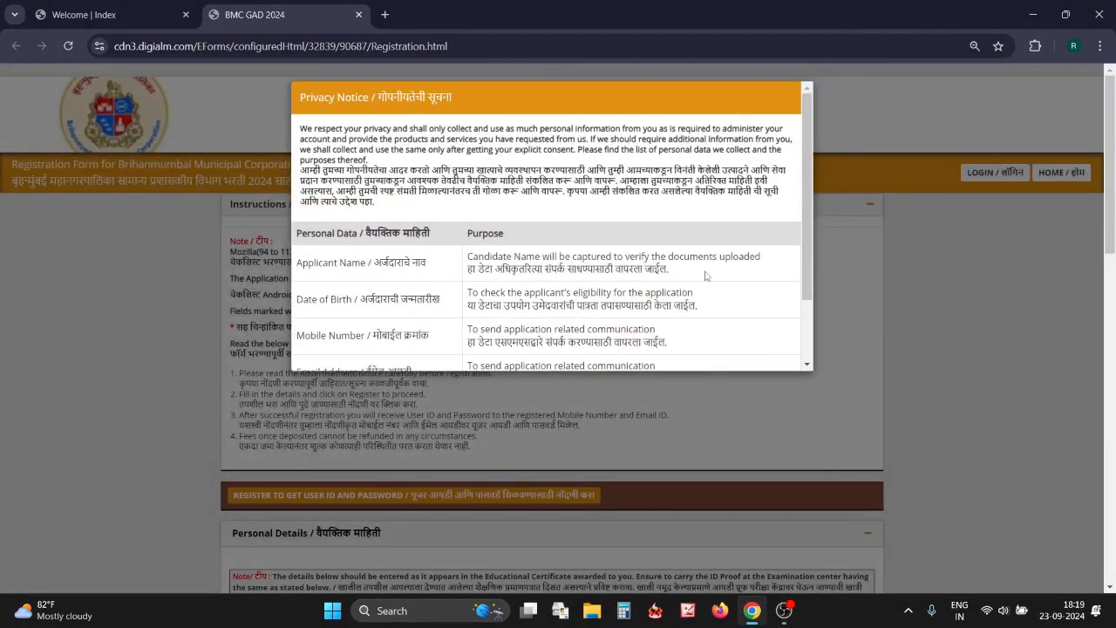
scroll(706, 275, "down", 2)
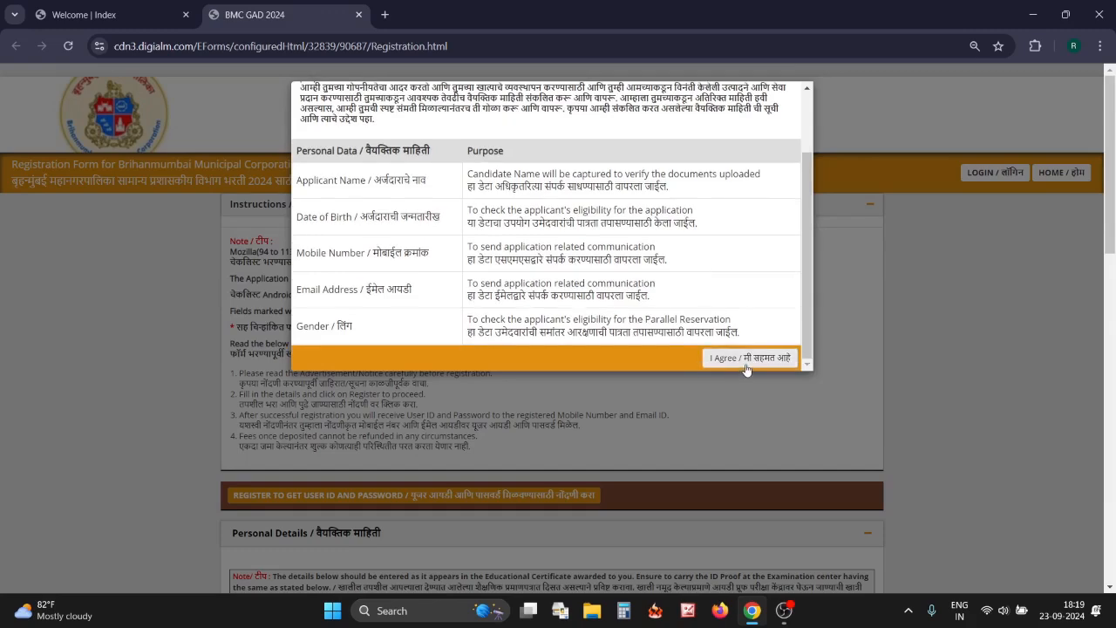
left_click(746, 363)
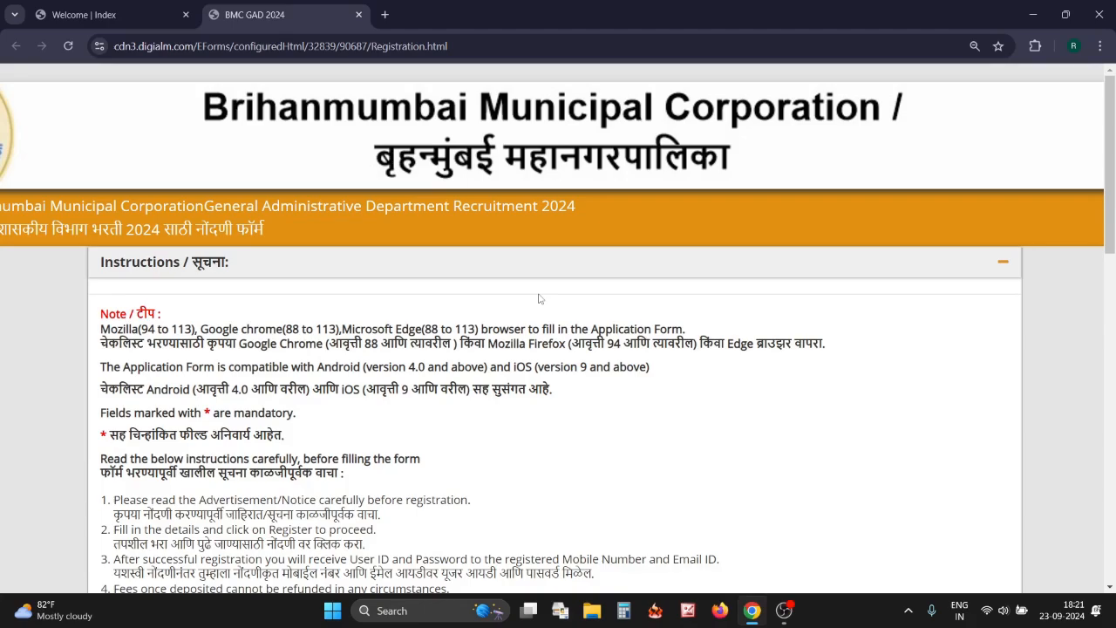
scroll(539, 299, "down", 5)
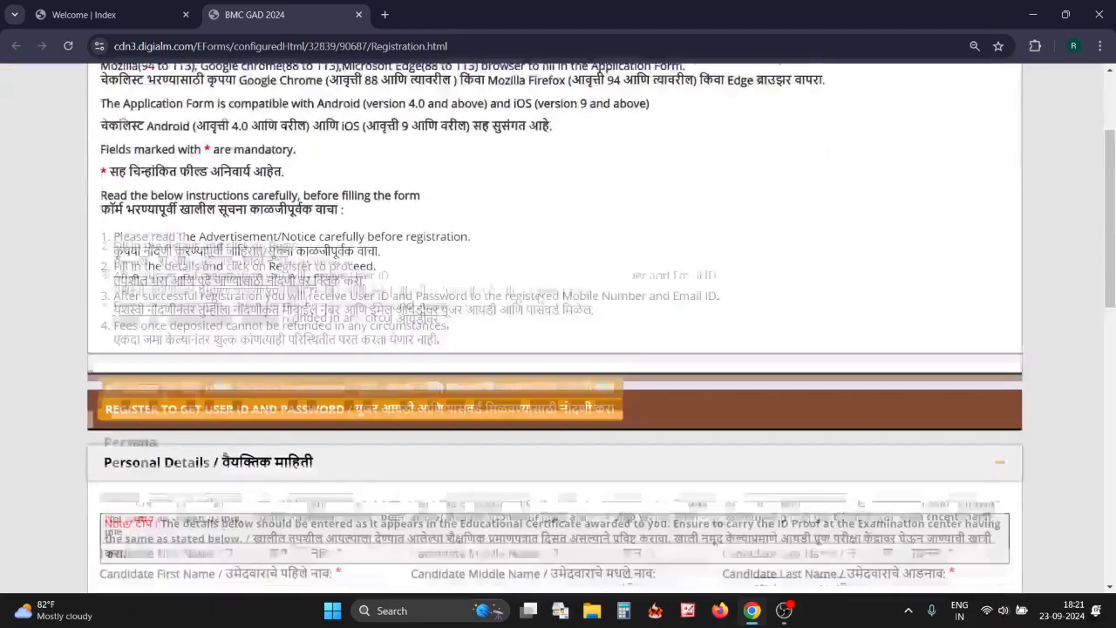
scroll(538, 299, "down", 2)
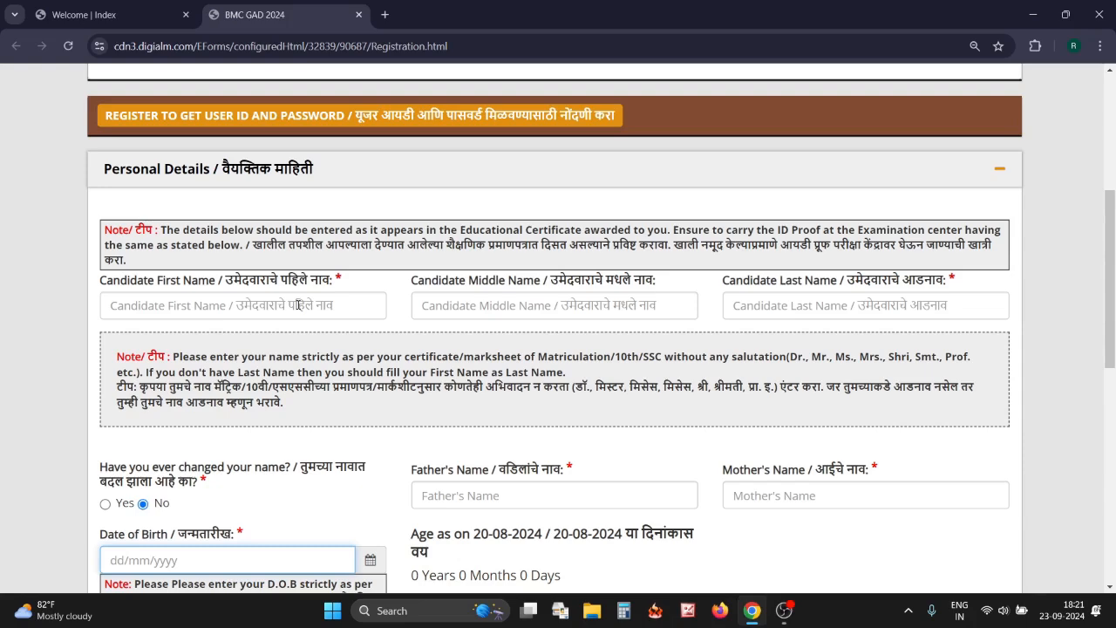
left_click(249, 306)
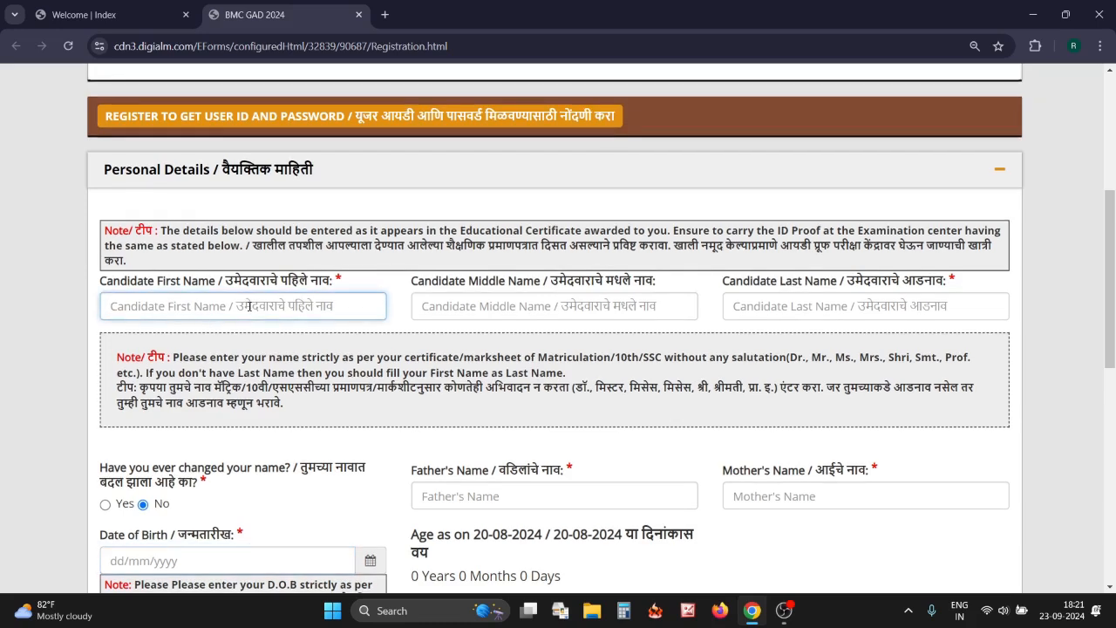
left_click(684, 305)
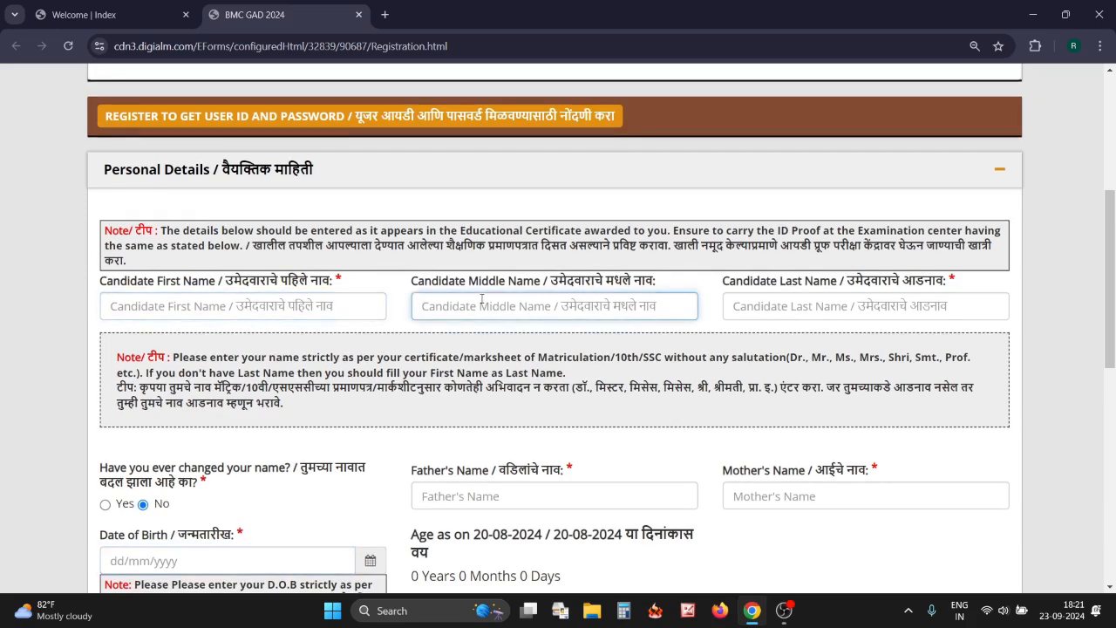
left_click(748, 305)
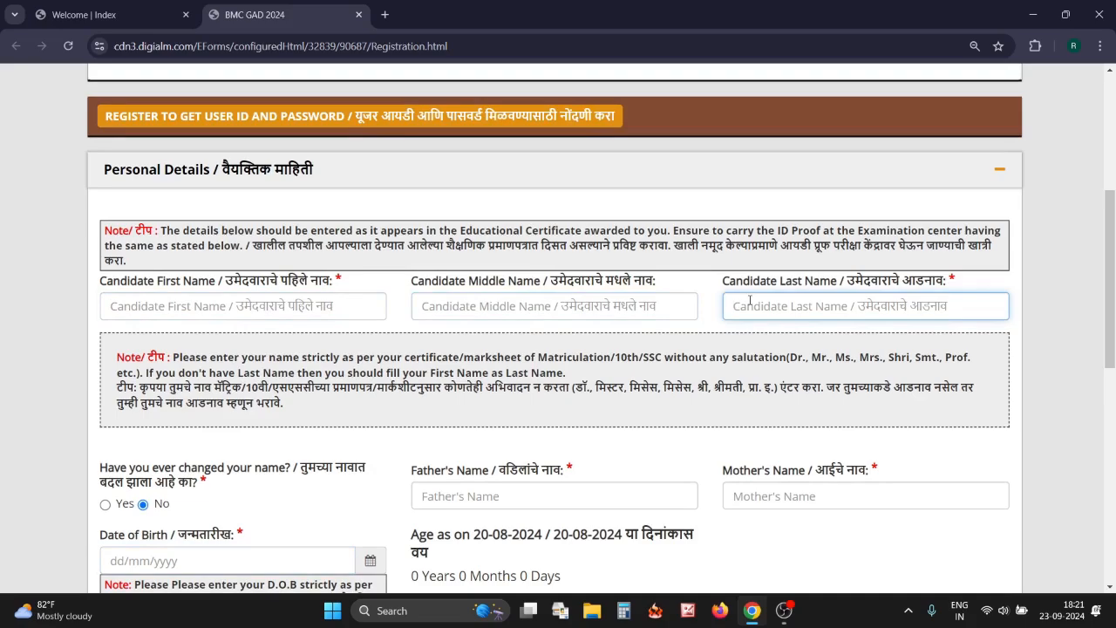
scroll(750, 304, "down", 2)
scroll(751, 304, "down", 1)
scroll(543, 346, "down", 1)
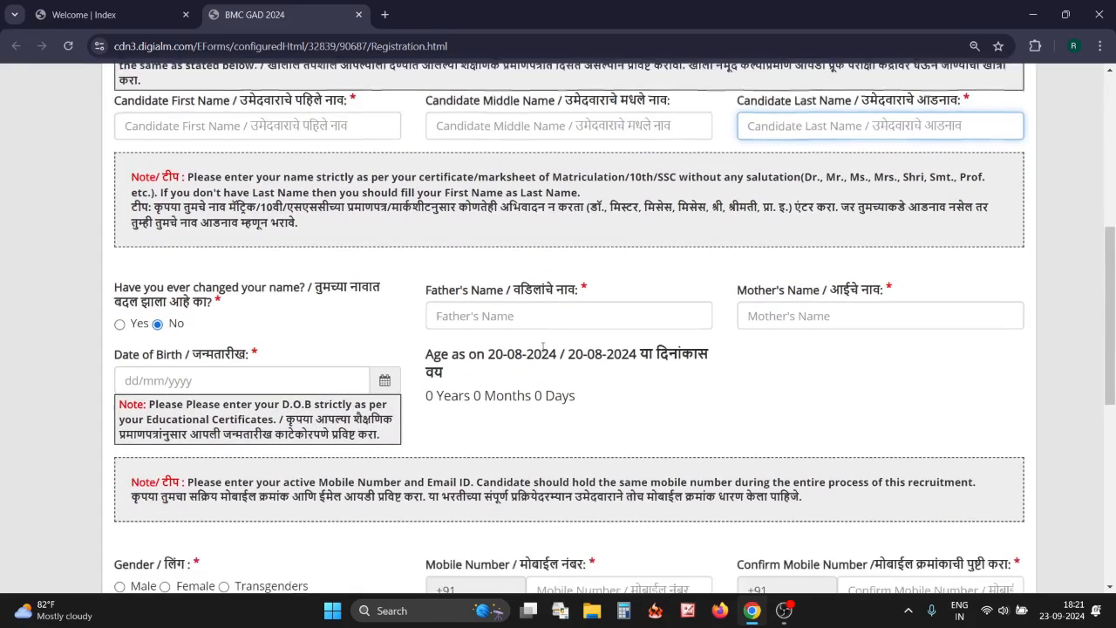
scroll(325, 336, "right", 1)
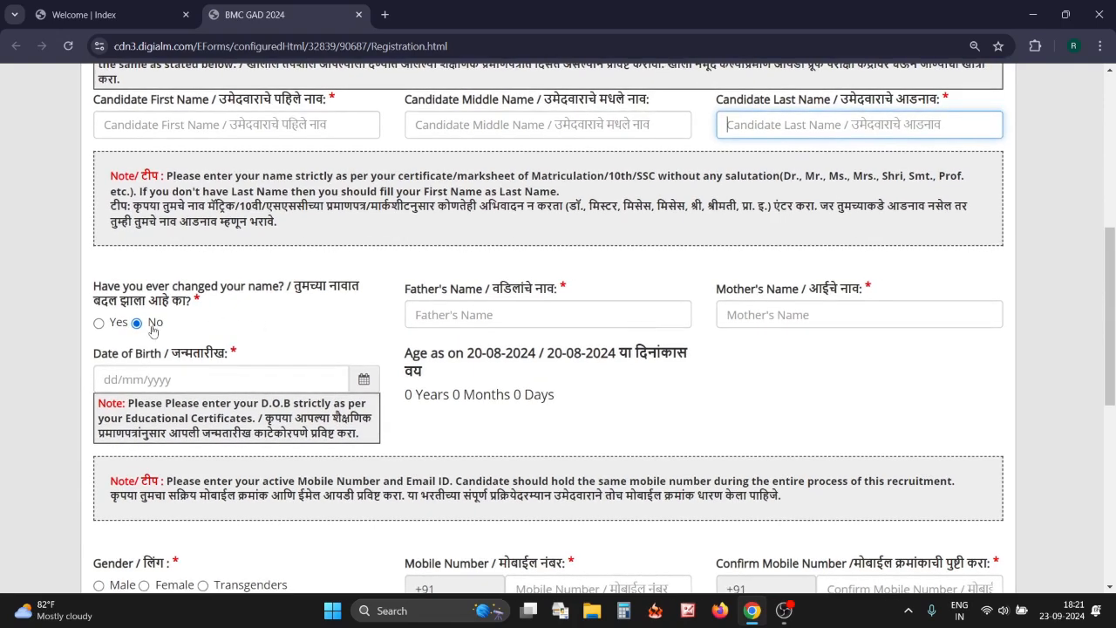
left_click(96, 336)
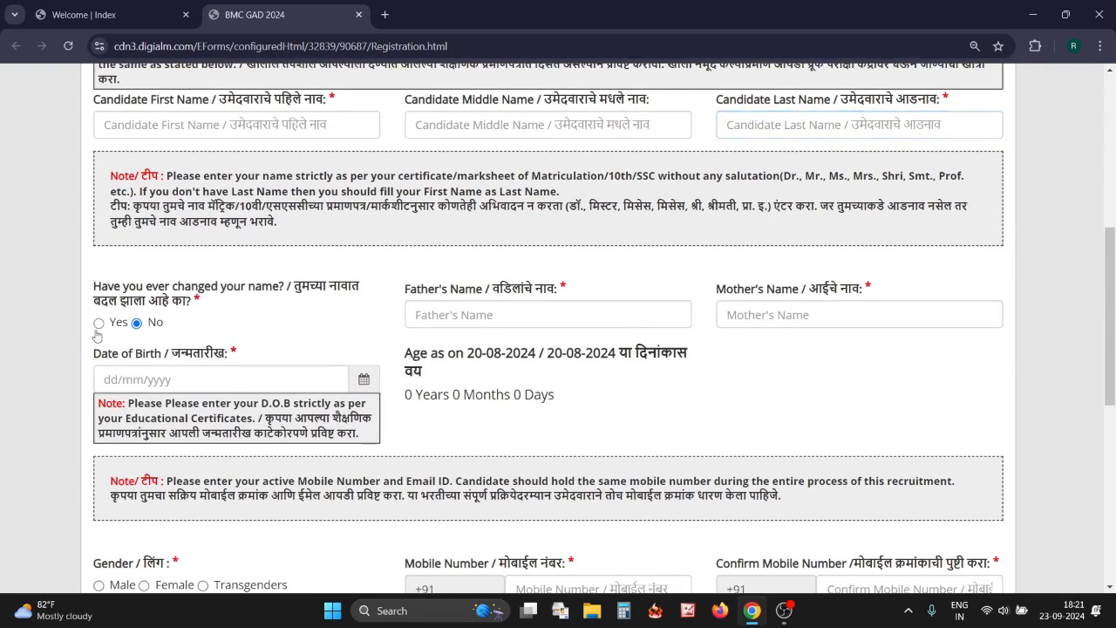
left_click(98, 323)
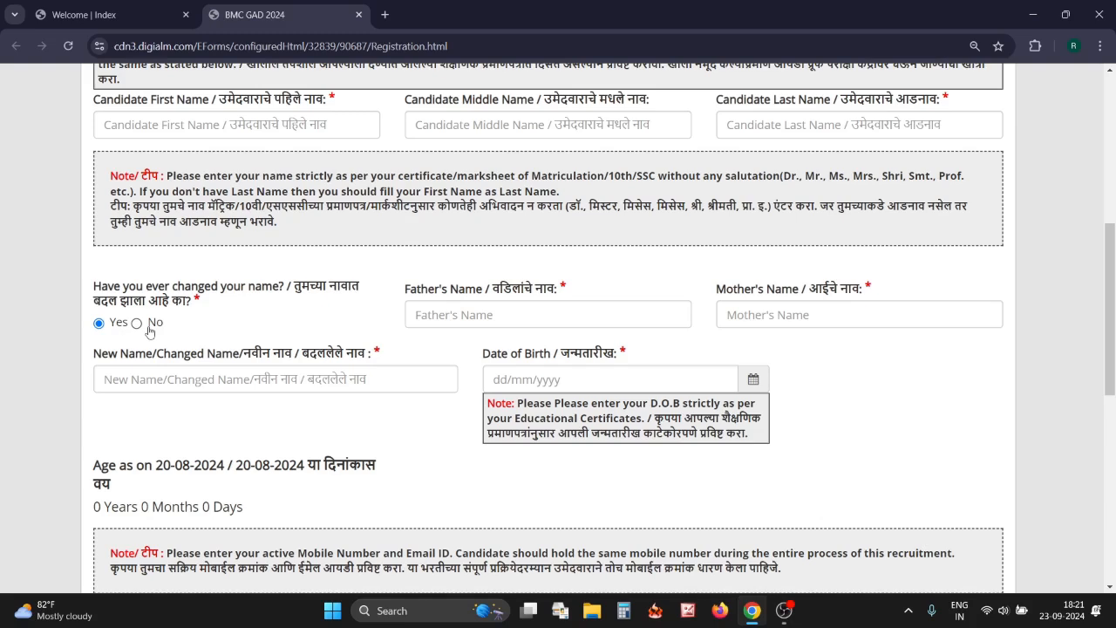
left_click(136, 322)
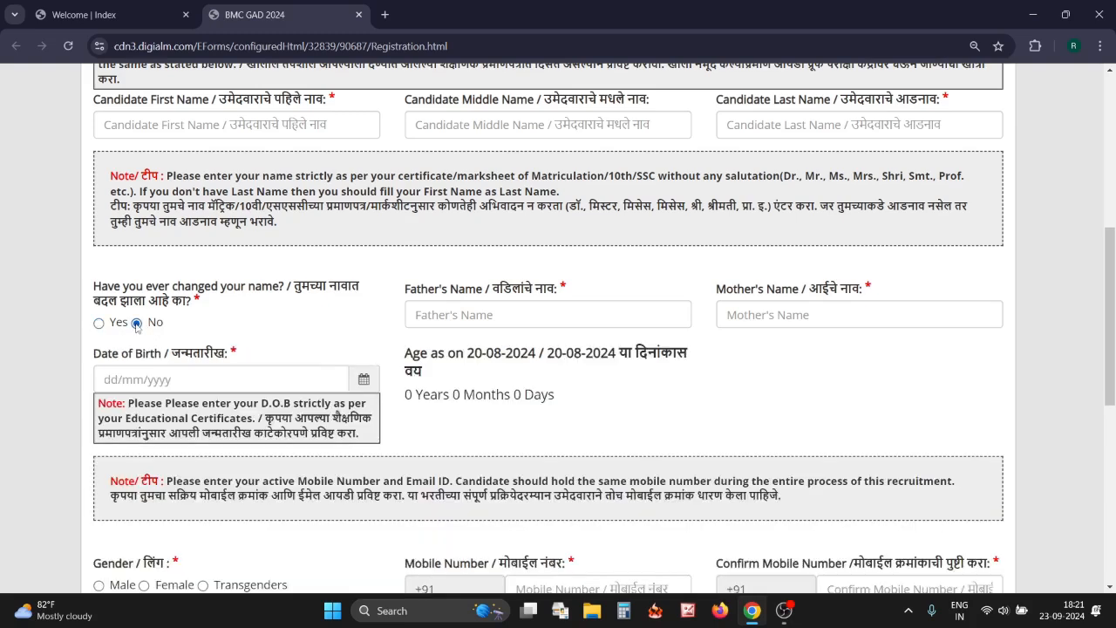
left_click(481, 315)
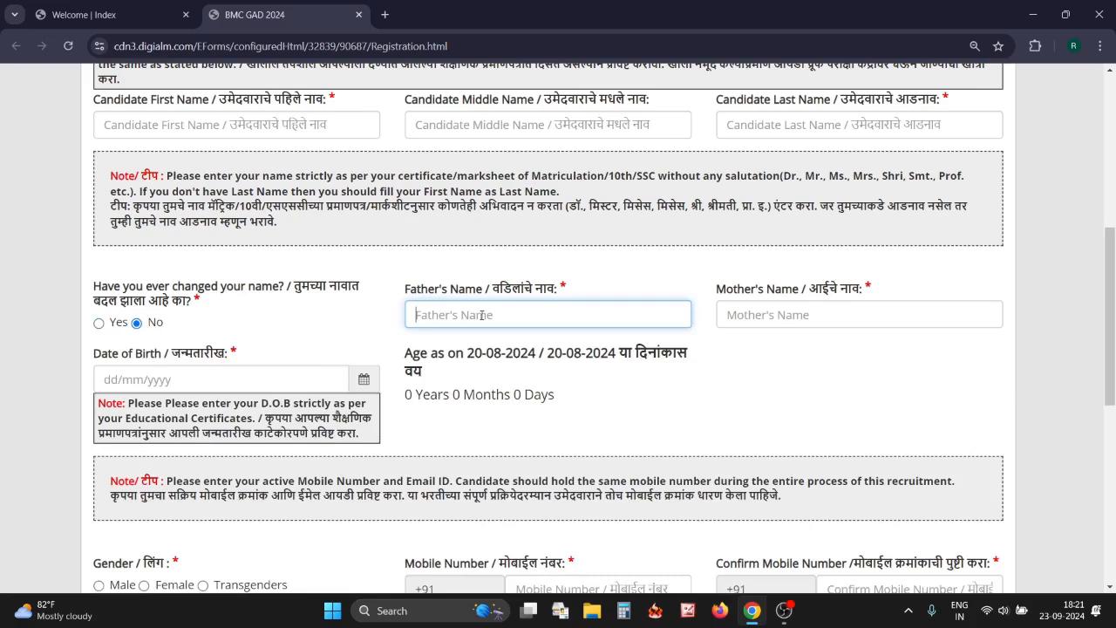
left_click(750, 316)
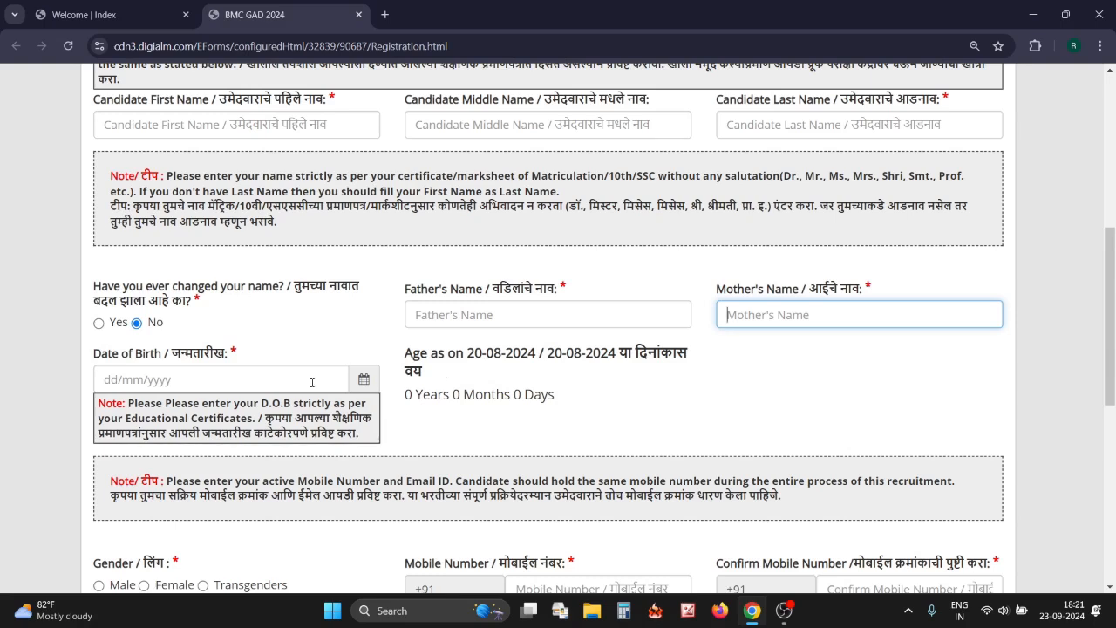
left_click(313, 382)
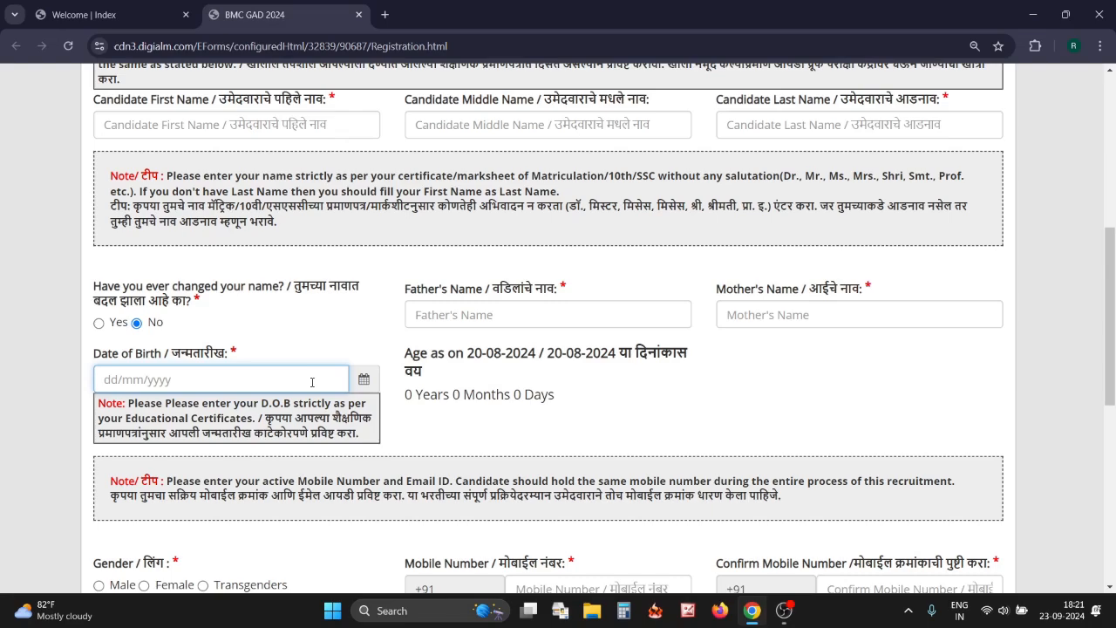
scroll(313, 381, "down", 3)
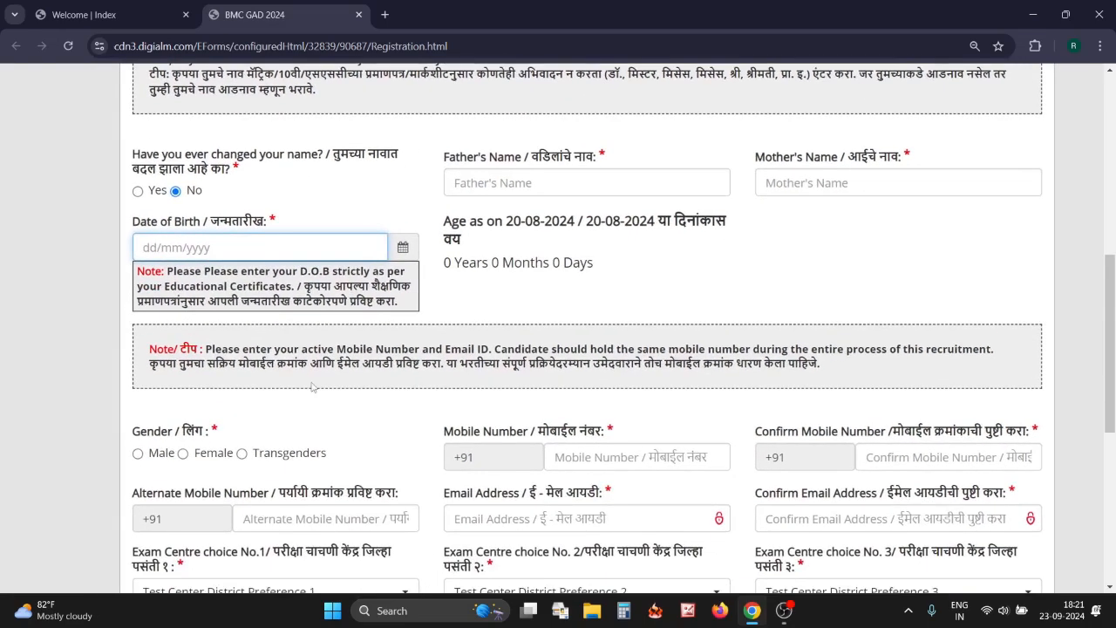
Select Male as the applicant's gender
scroll(312, 387, "down", 2)
scroll(253, 373, "down", 2)
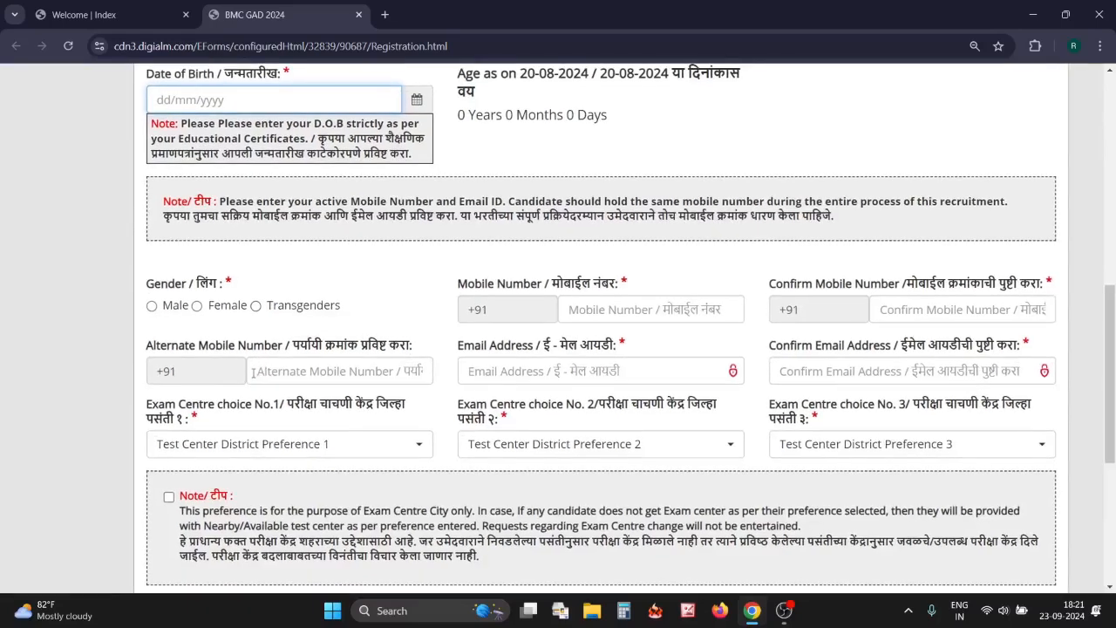
scroll(253, 372, "right", 1)
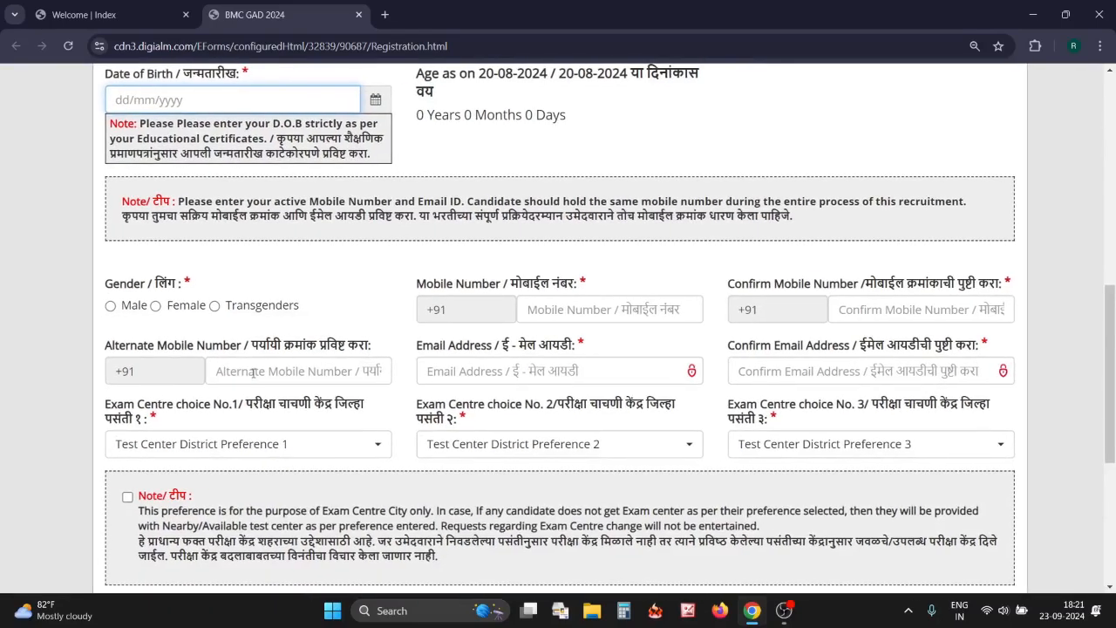
left_click(110, 306)
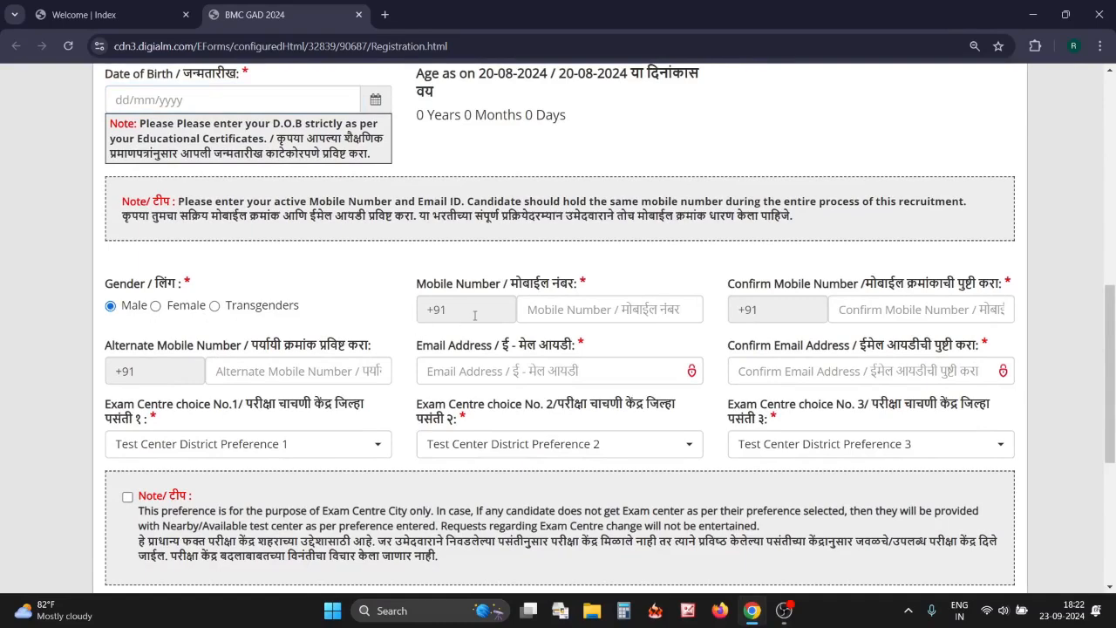
Go through the mobile, confirm-mobile, alternate mobile, e-mail and confirm-e-mail fields
left_click(538, 308)
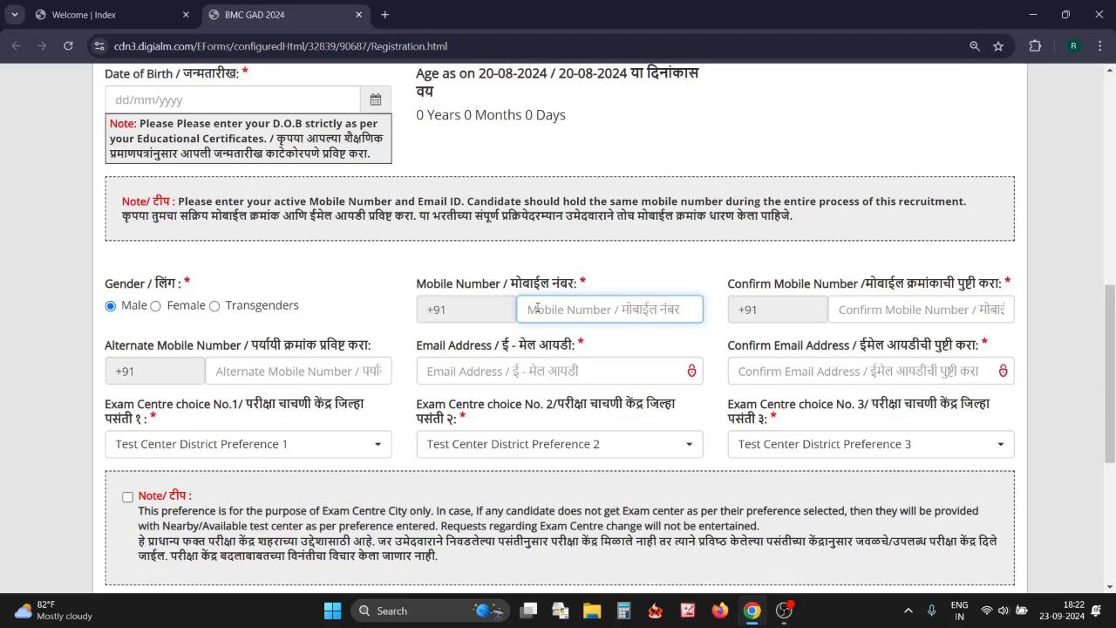
scroll(538, 308, "down", 1)
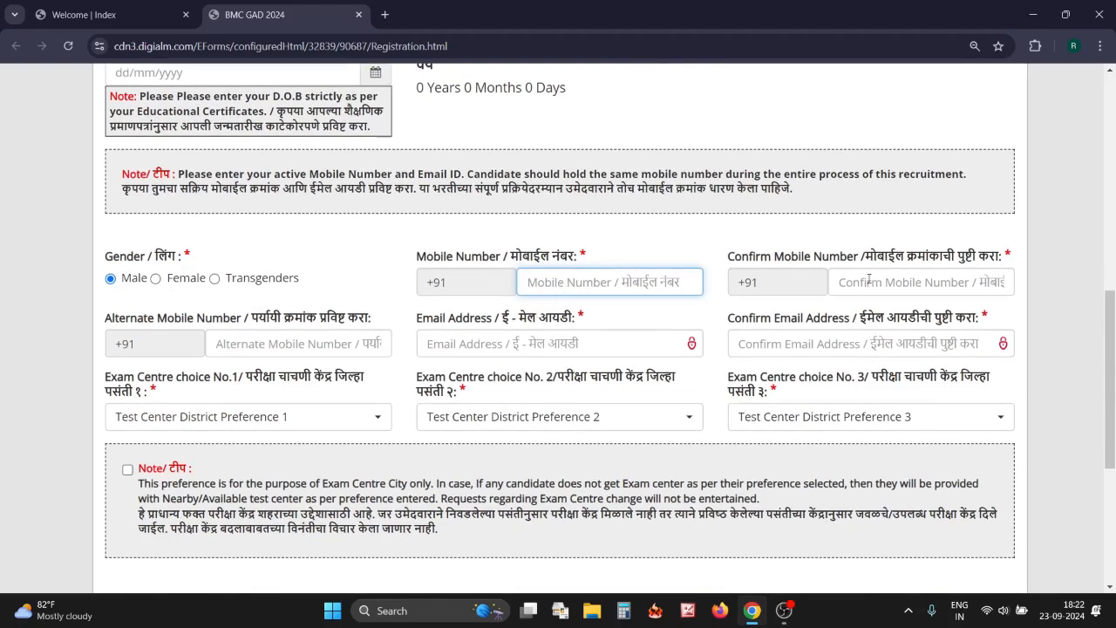
right_click(830, 282)
left_click(843, 278)
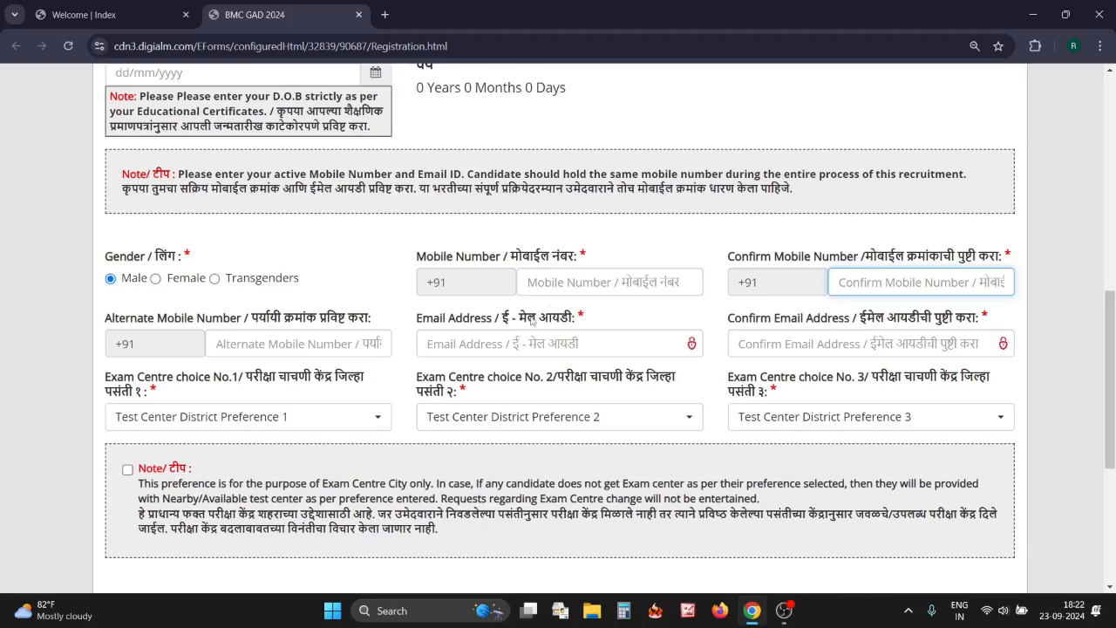
left_click(290, 344)
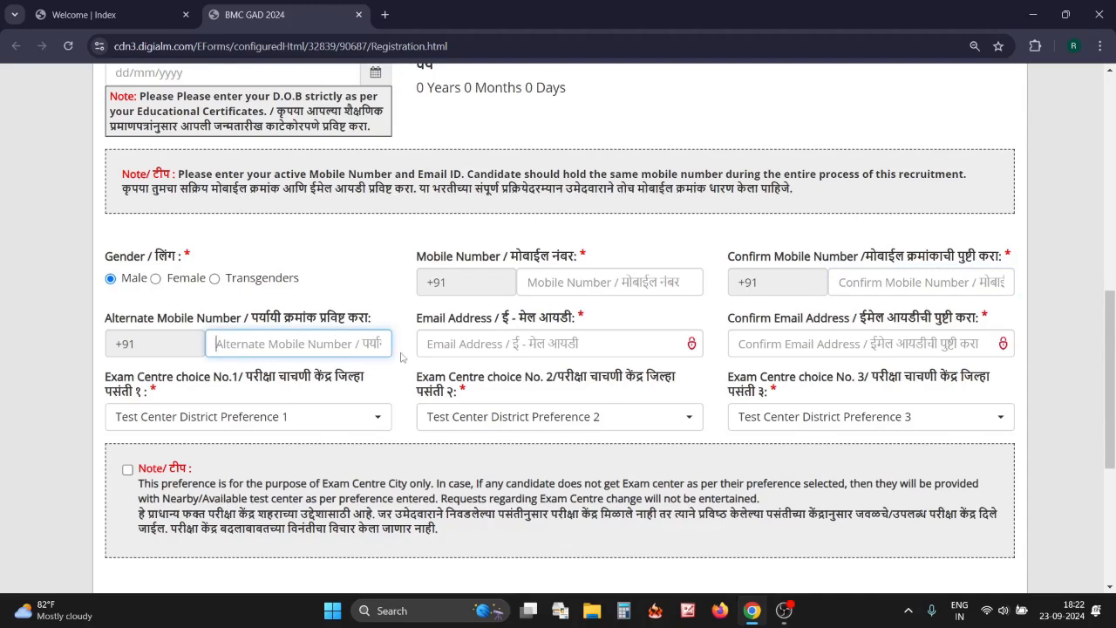
left_click(440, 344)
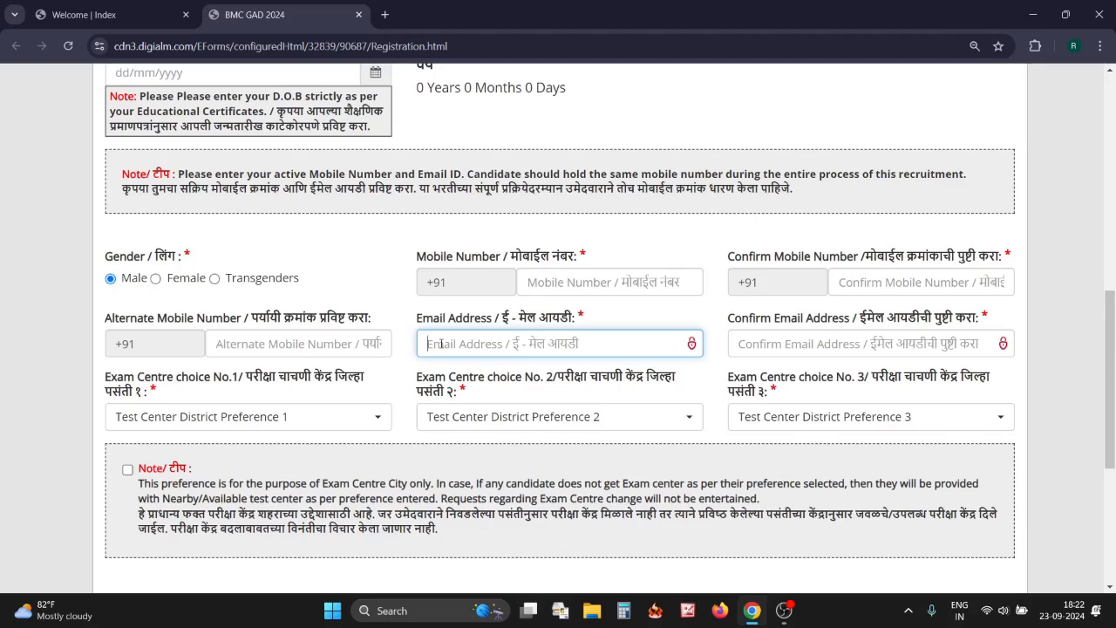
left_click(759, 344)
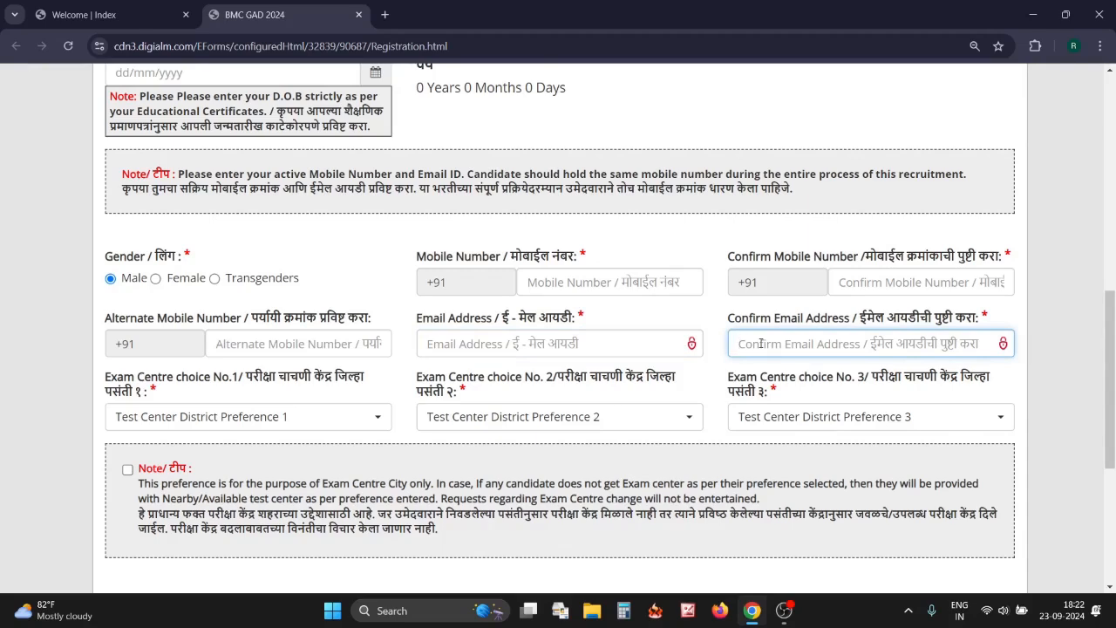
Move down to the exam centre section and open the choice 1 district list
scroll(432, 393, "down", 1)
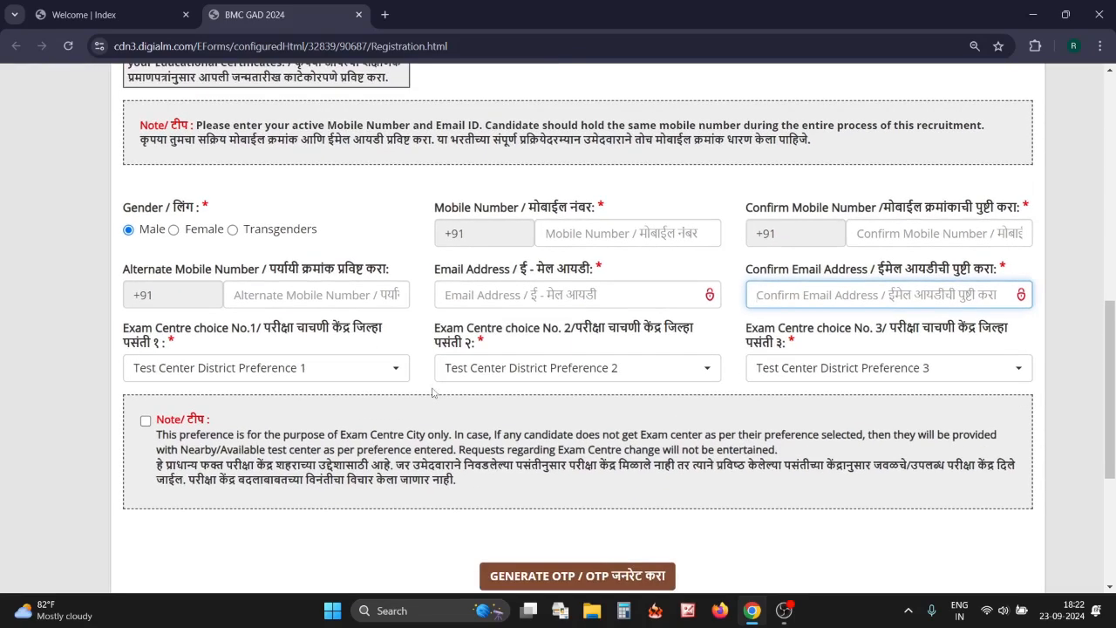
scroll(433, 394, "right", 1)
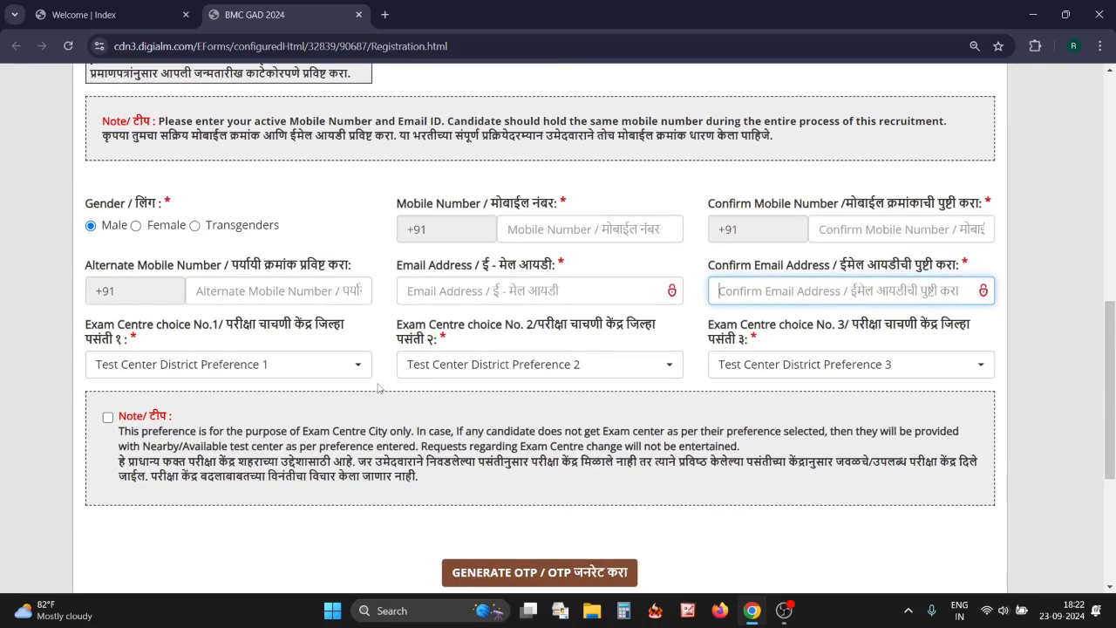
left_click(333, 367)
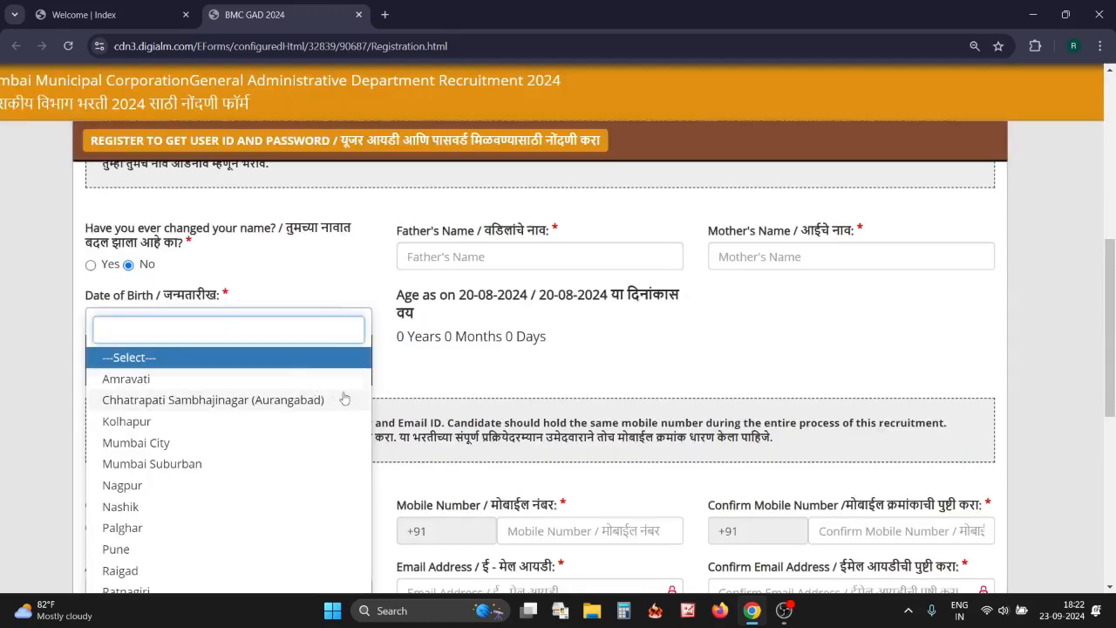
Choose Nashik for exam centre choice 1, Mumbai City for choice 2 and Pune for choice 3
scroll(344, 399, "down", 2)
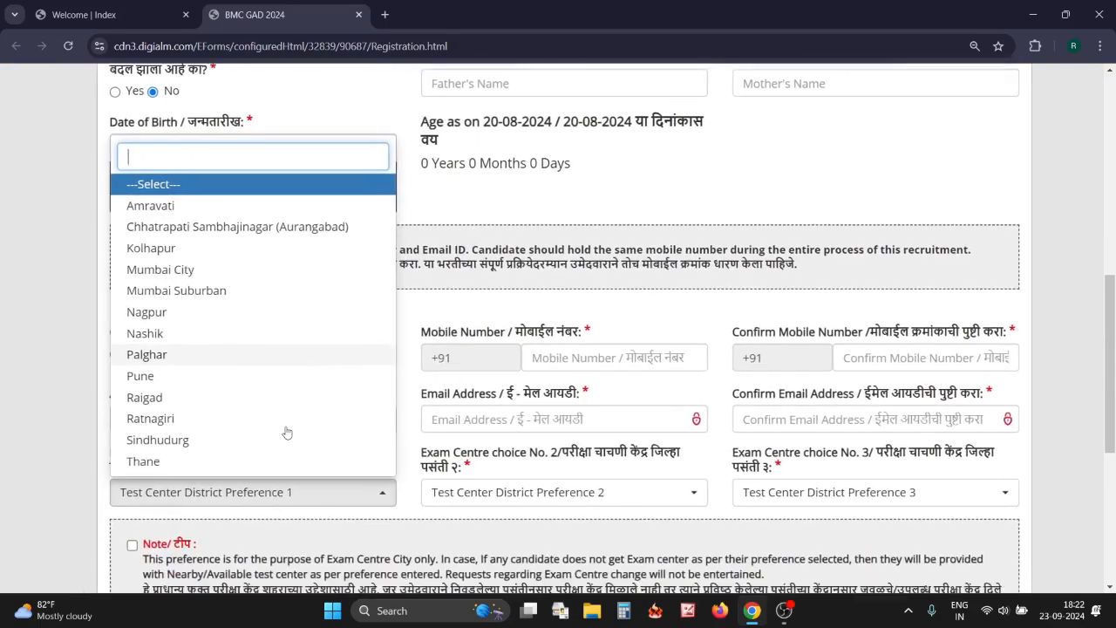
scroll(440, 384, "up", 1)
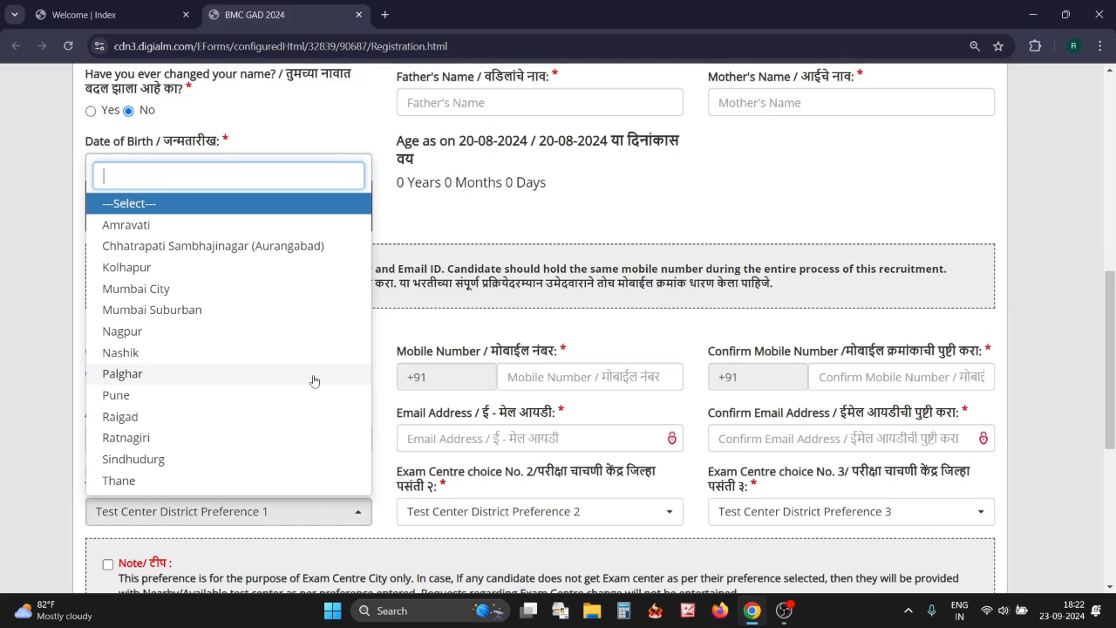
left_click(220, 352)
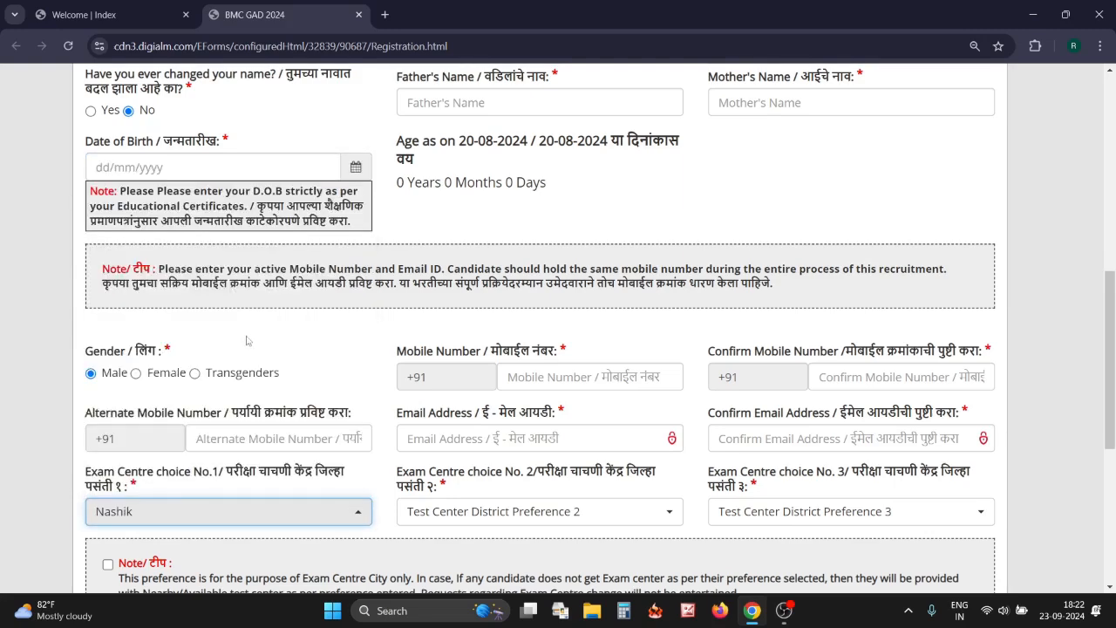
left_click(545, 516)
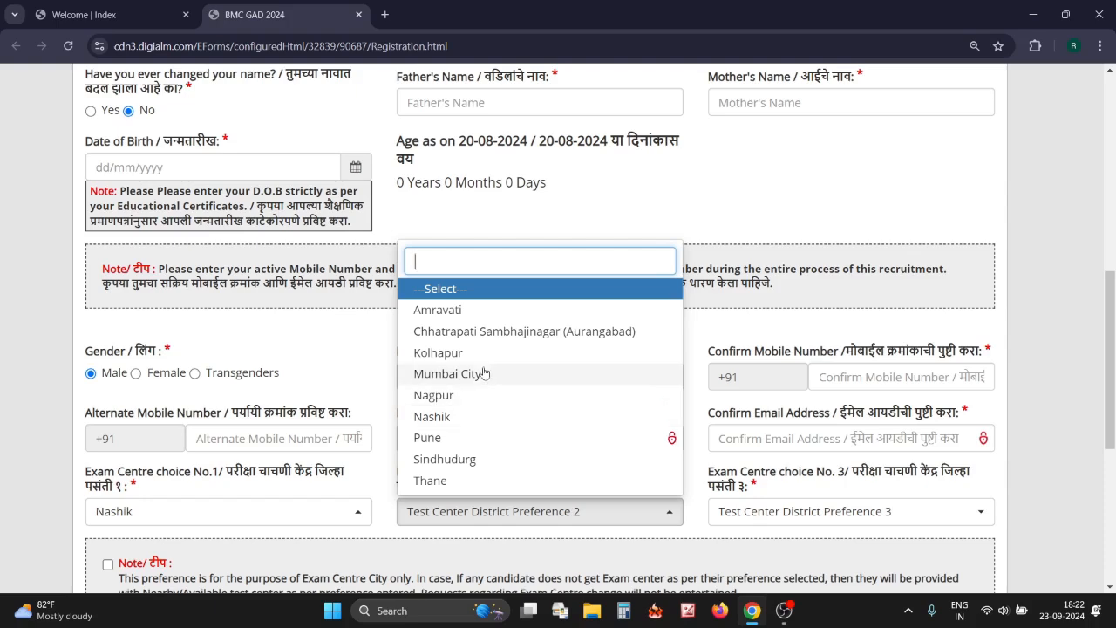
left_click(484, 373)
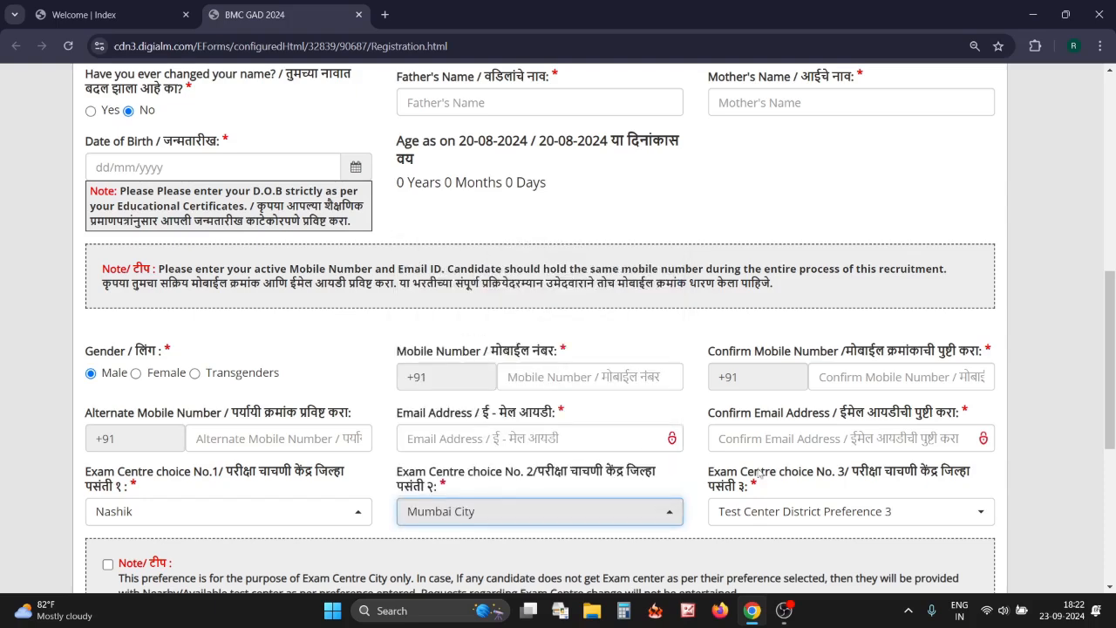
left_click(801, 515)
left_click(780, 456)
scroll(690, 443, "down", 1)
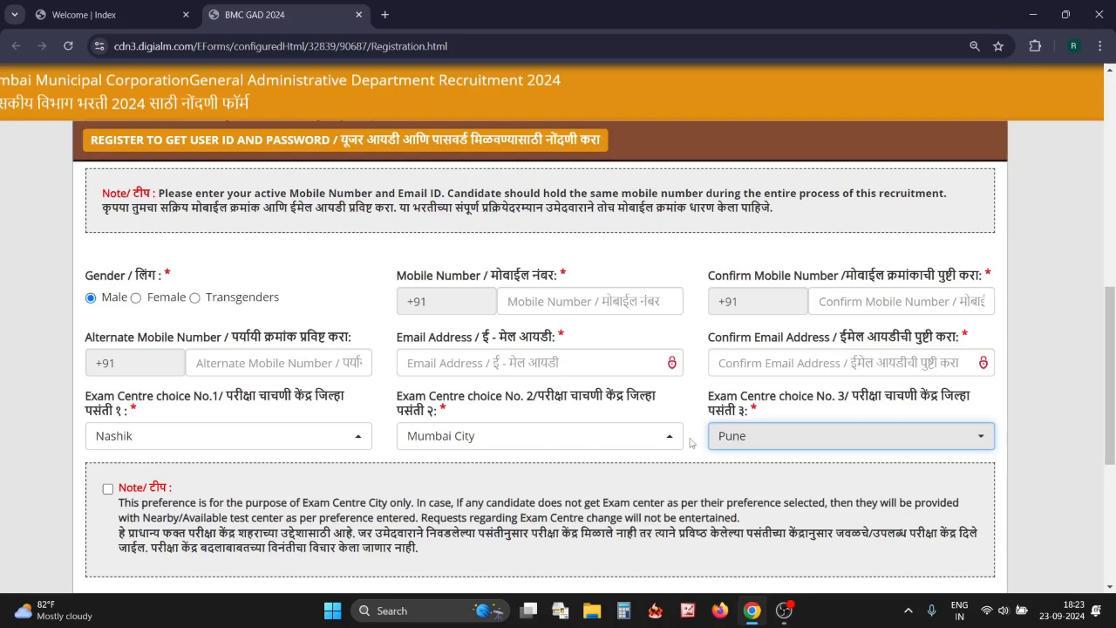
scroll(690, 443, "down", 3)
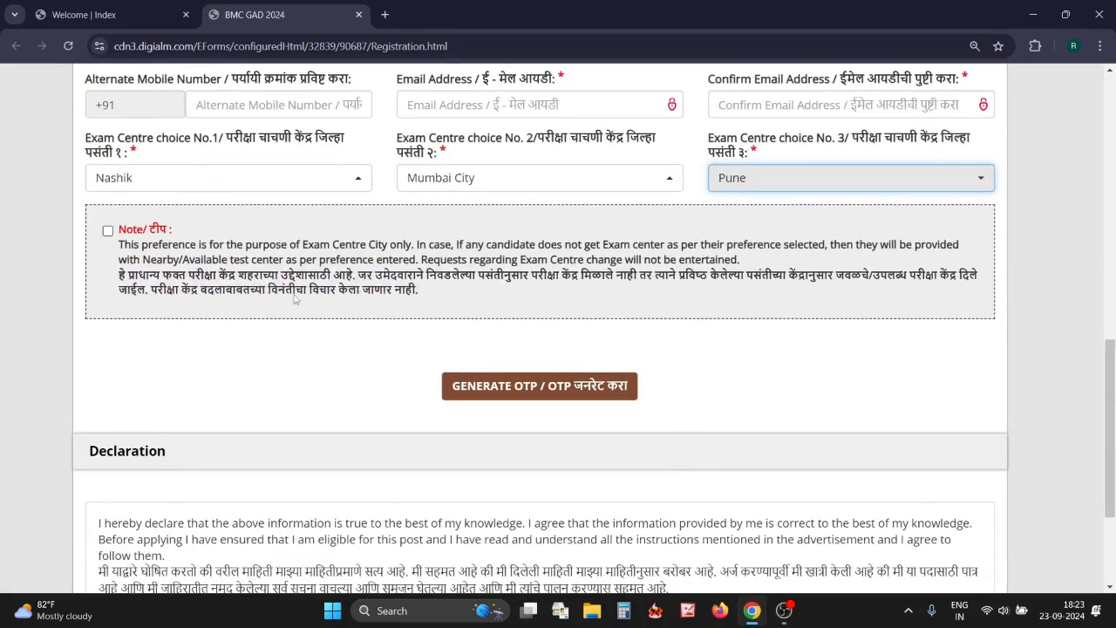
Tick the exam centre note, generate an OTP, enter the received code and validate it
left_click(107, 232)
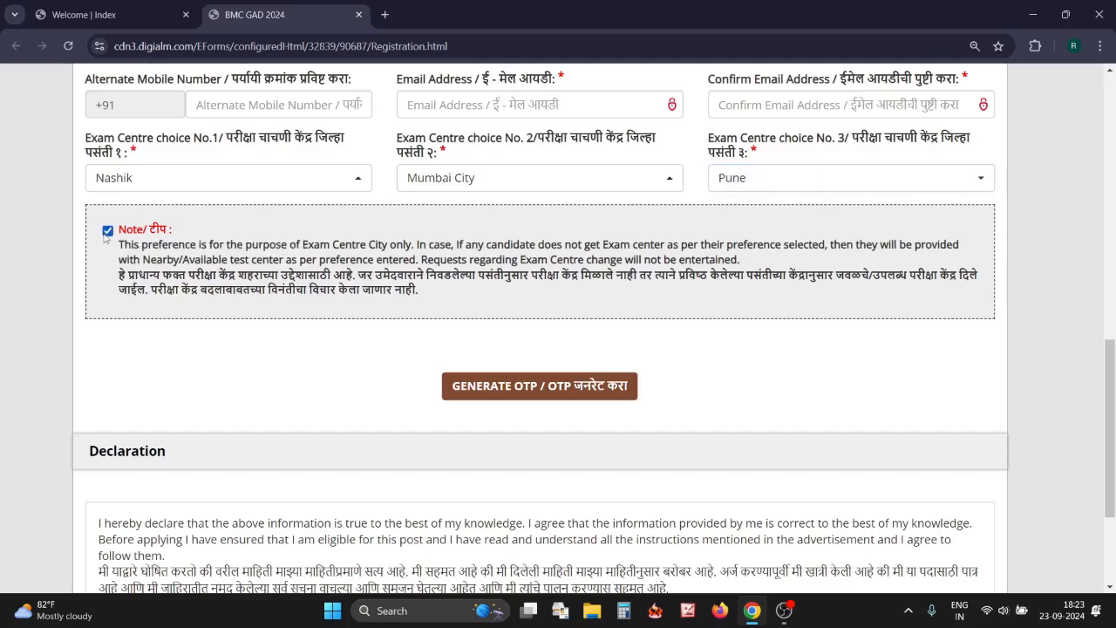
left_click(540, 389)
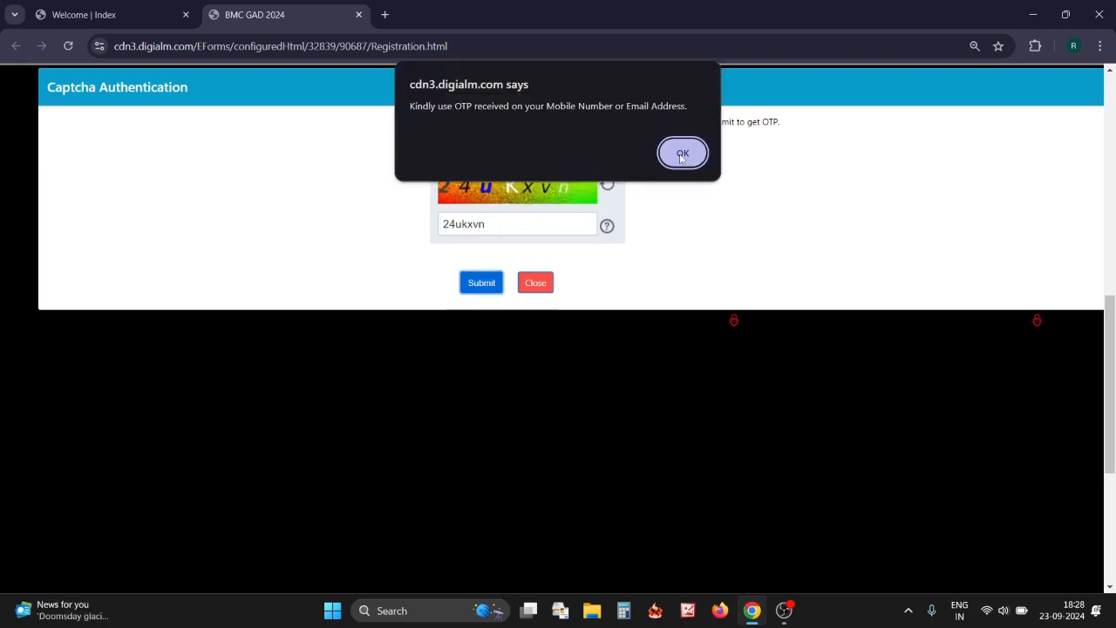
left_click(682, 154)
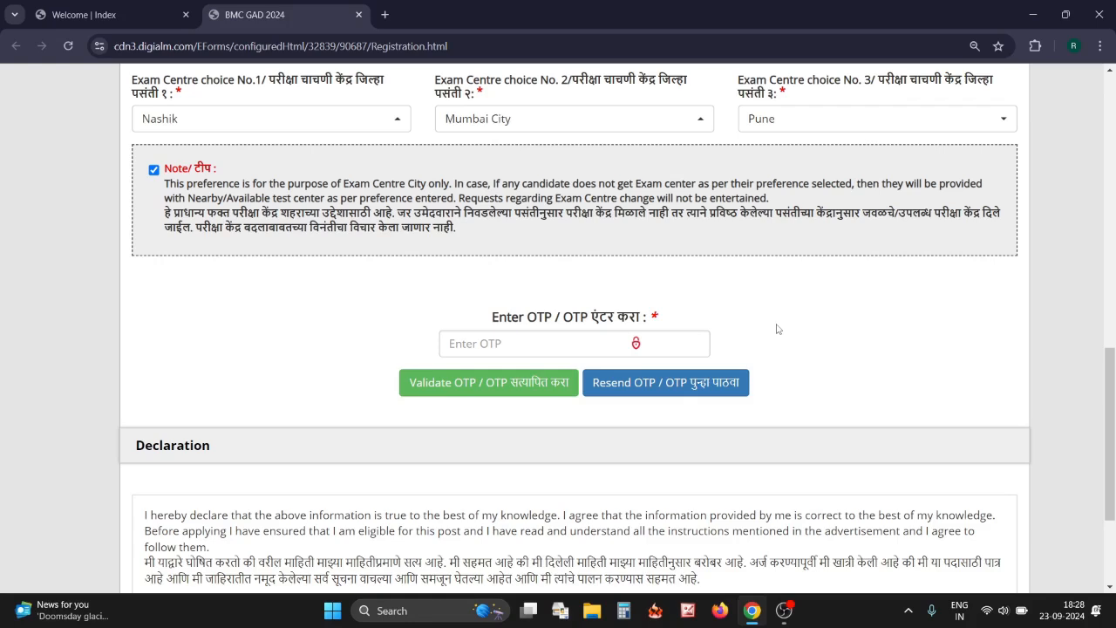
left_click(484, 344)
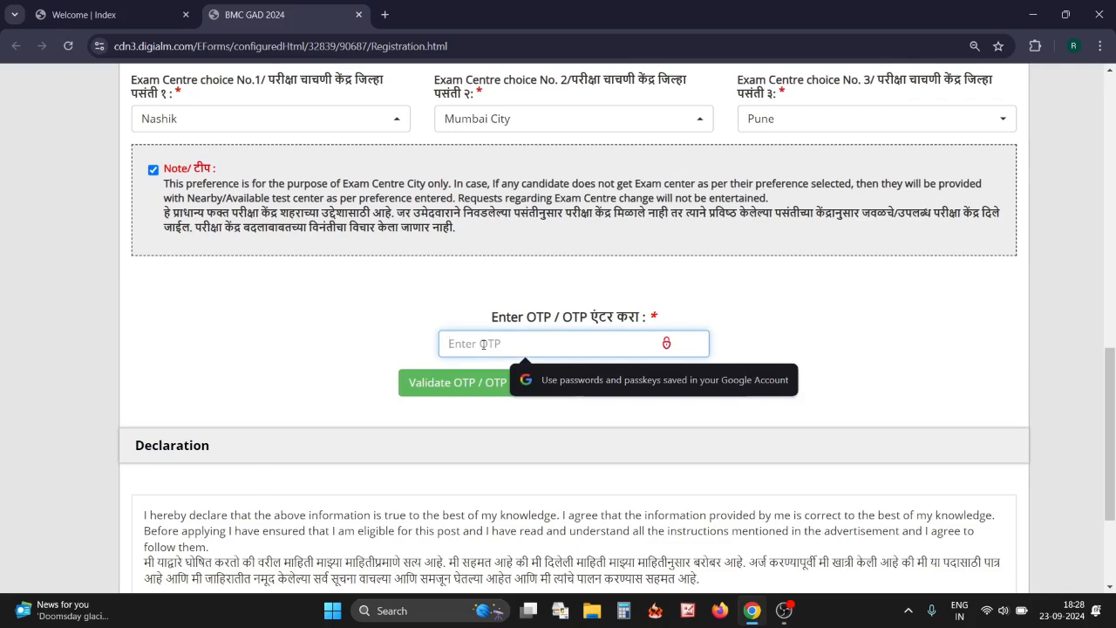
type("••••")
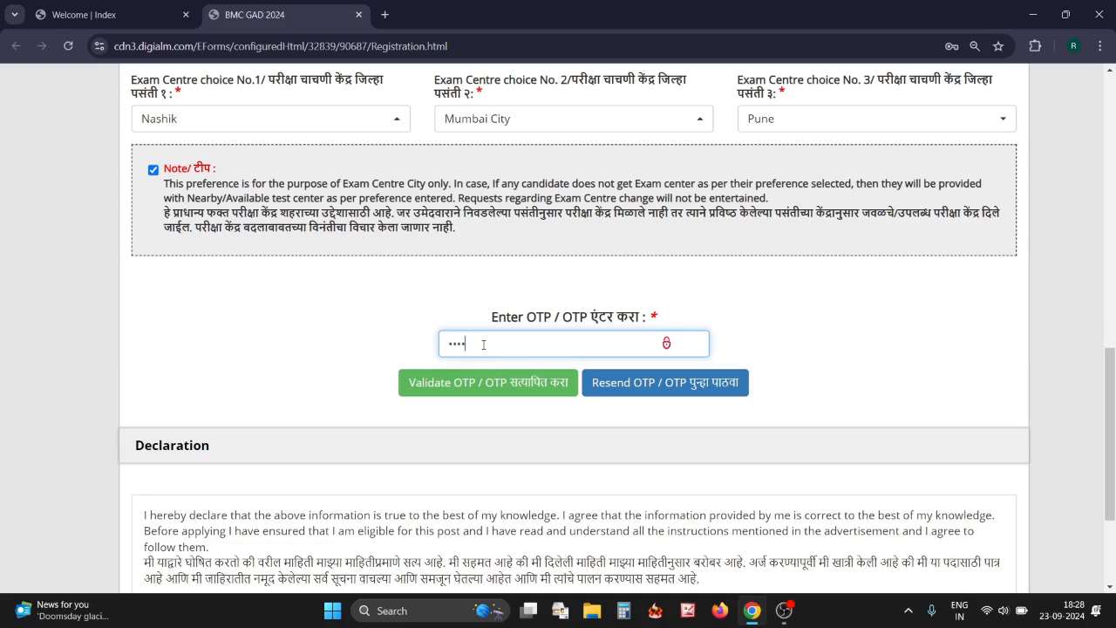
type("••")
left_click(477, 389)
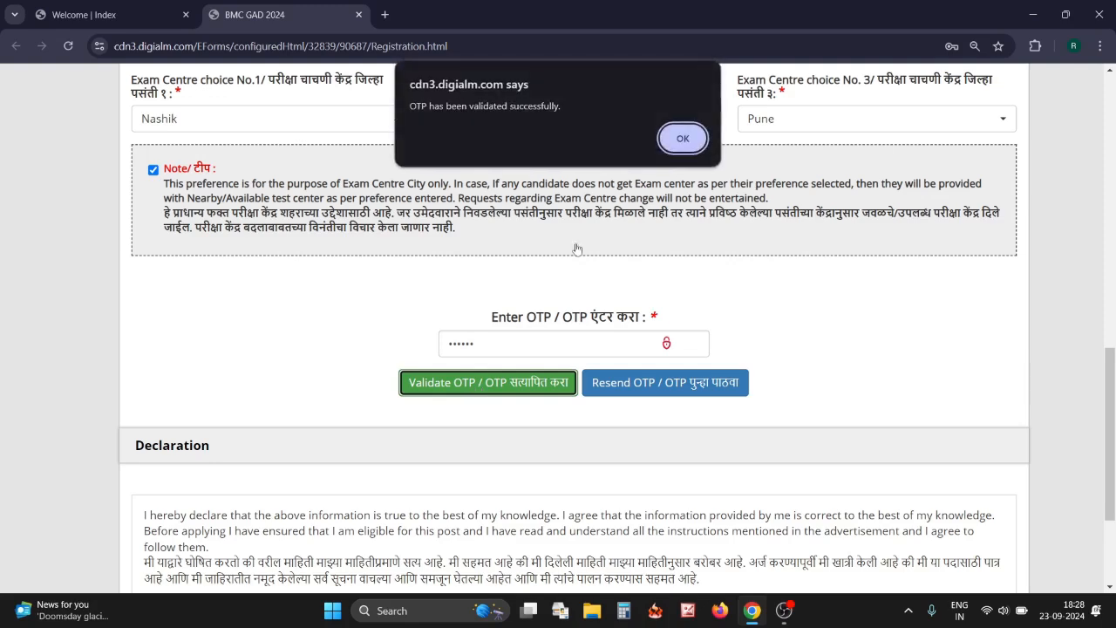
left_click(683, 142)
Tick I Agree on the declaration and enter the captcha text
scroll(674, 318, "down", 2)
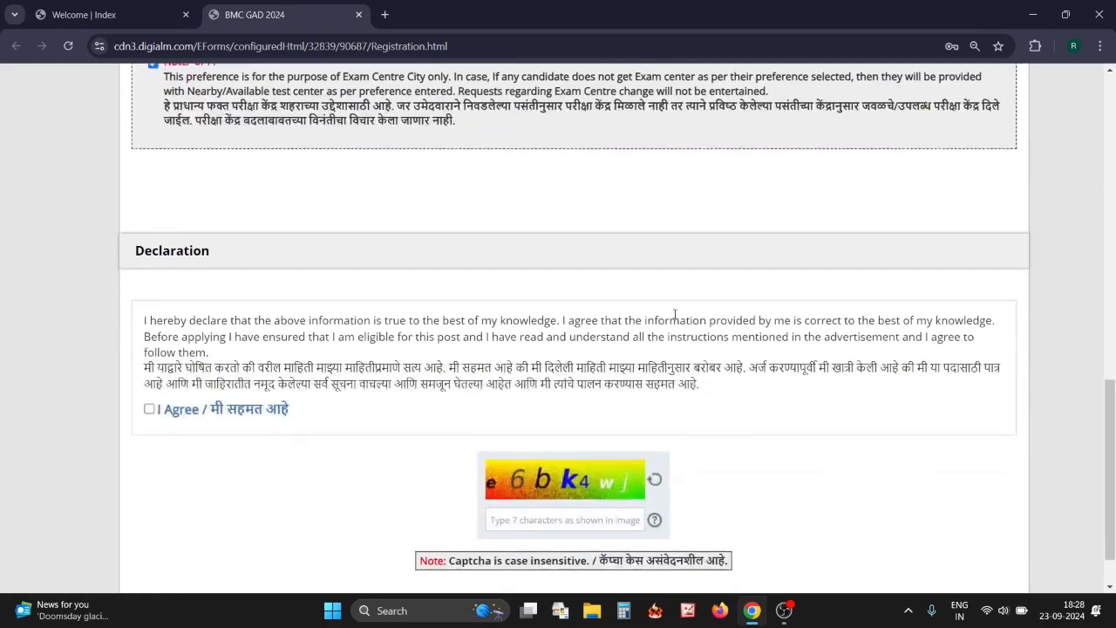
scroll(415, 358, "down", 1)
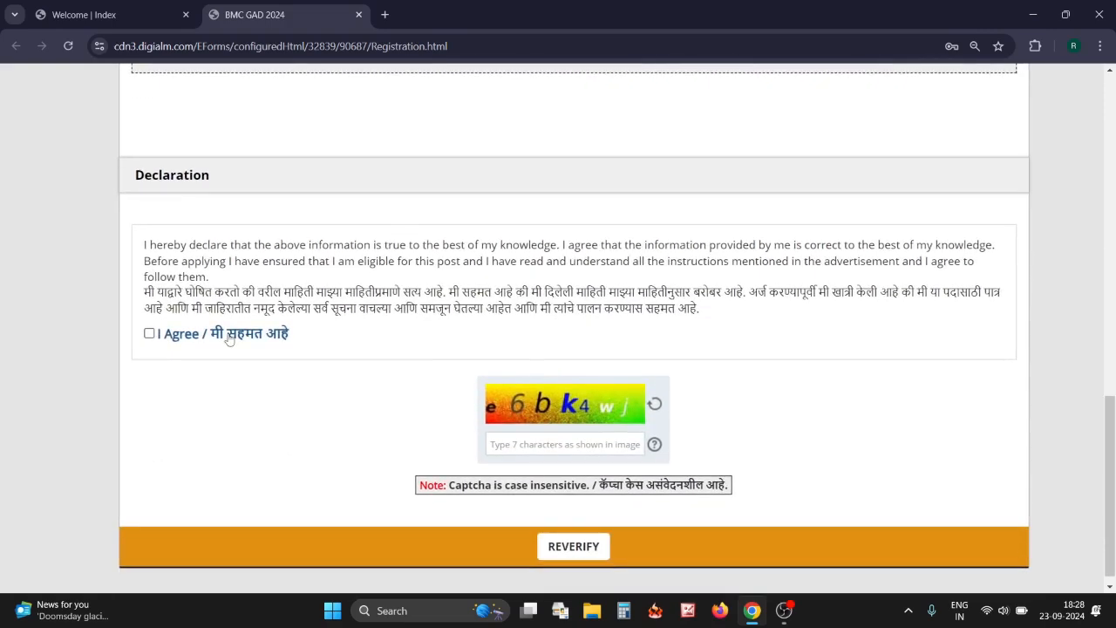
left_click(149, 334)
type("e6bk4wj")
left_click(572, 546)
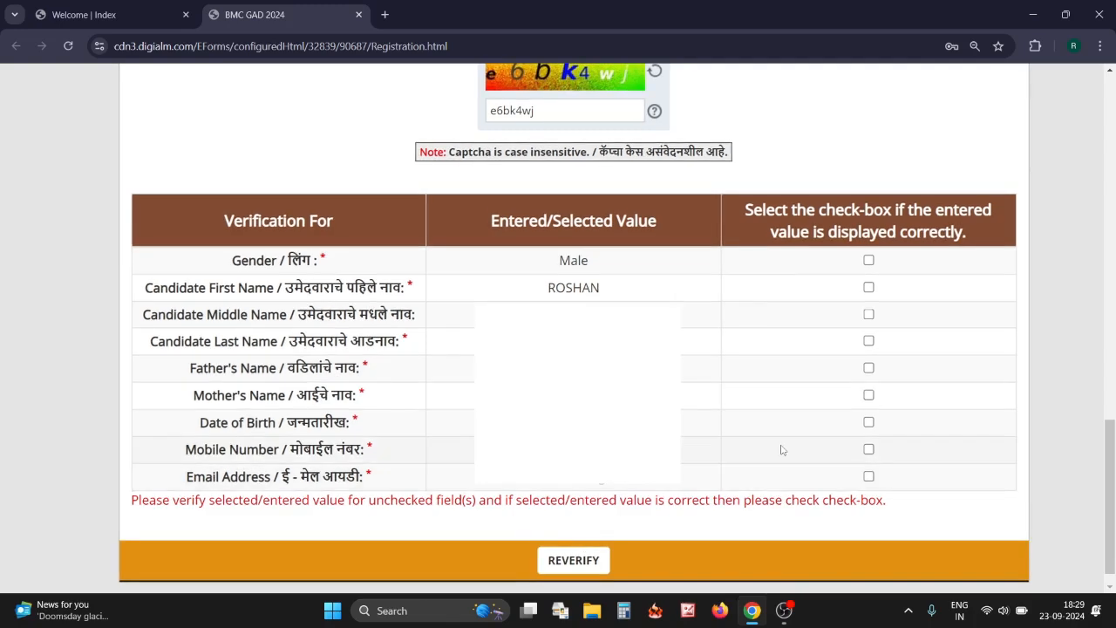
Confirm all nine verification values (gender, names, parents, birth date, mobile, e-mail) and submit
left_click(869, 261)
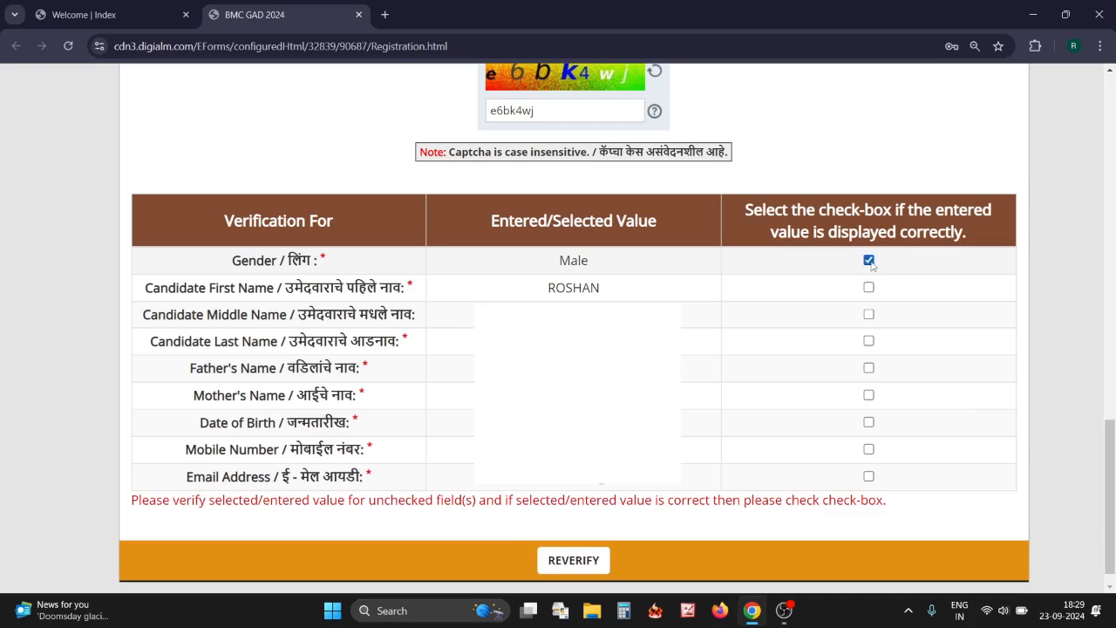
left_click(869, 287)
left_click(869, 315)
left_click(869, 341)
left_click(870, 369)
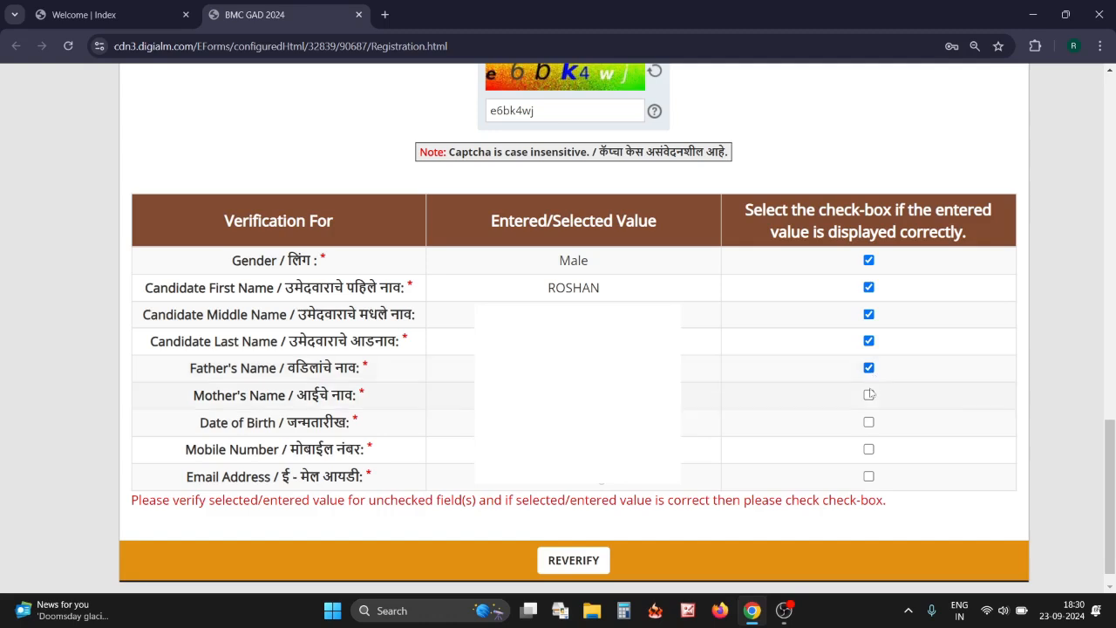
left_click(868, 396)
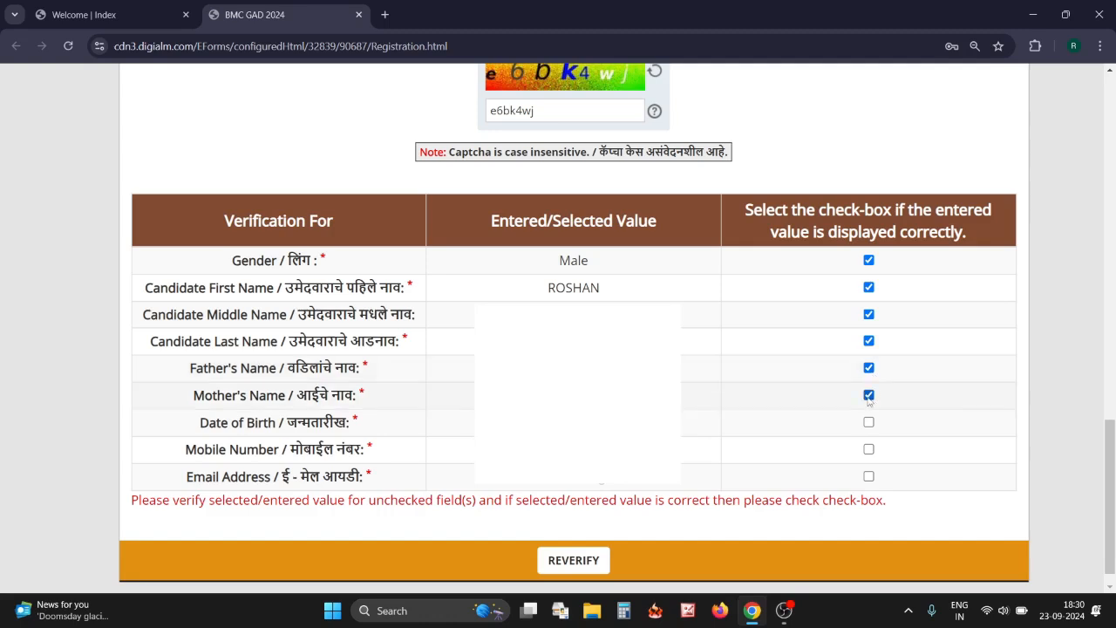
left_click(869, 449)
left_click(868, 423)
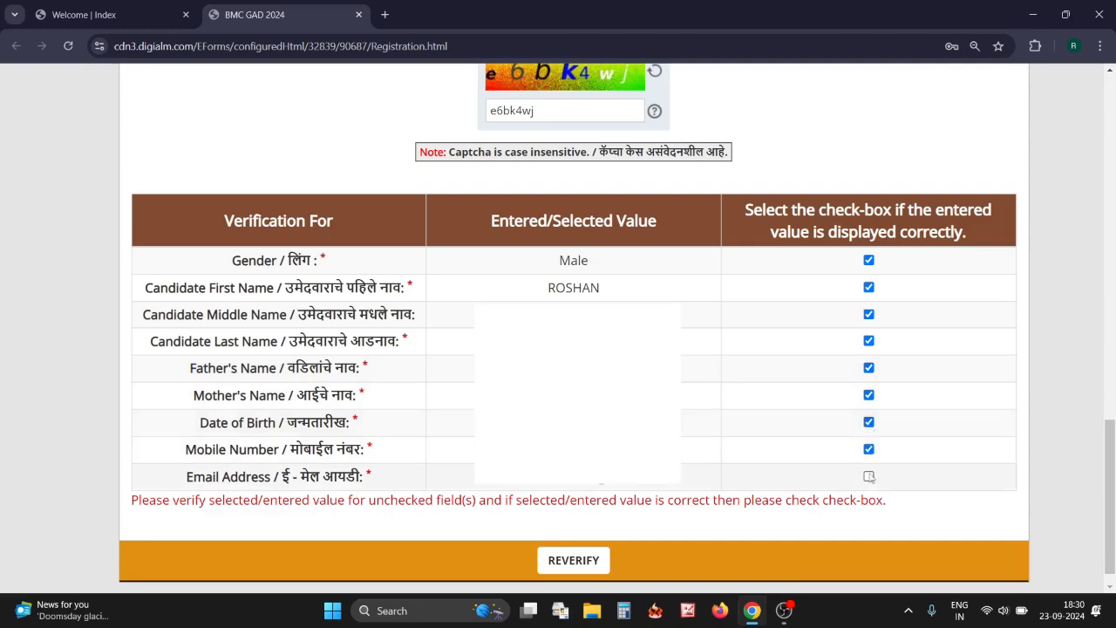
left_click(868, 476)
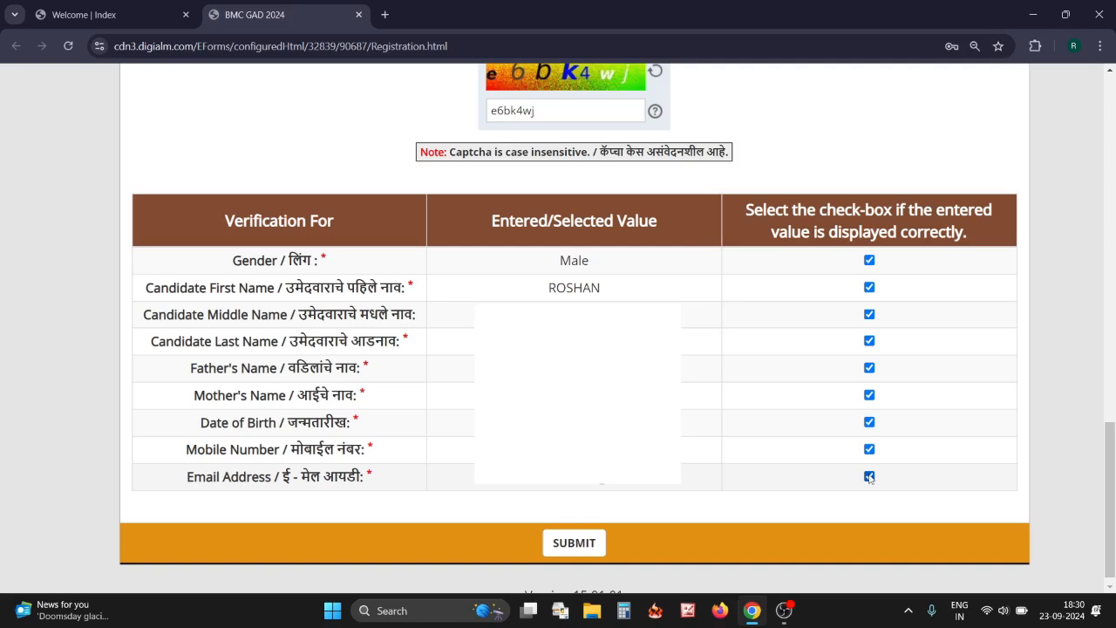
left_click(587, 544)
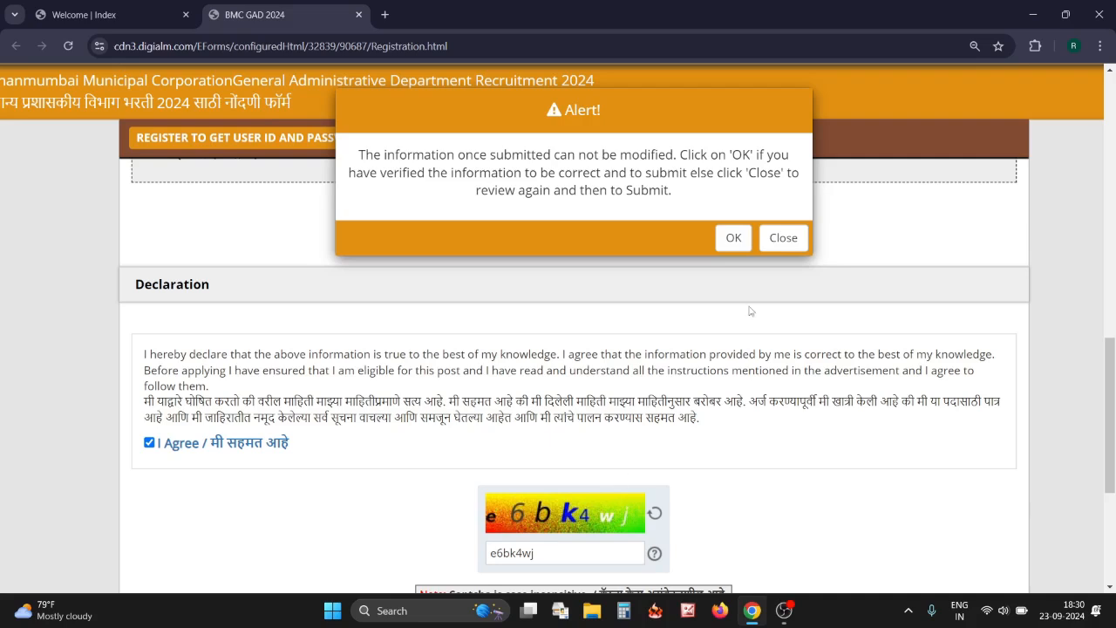
Confirm final submission, close the registration success note and go to the application form
left_click(734, 238)
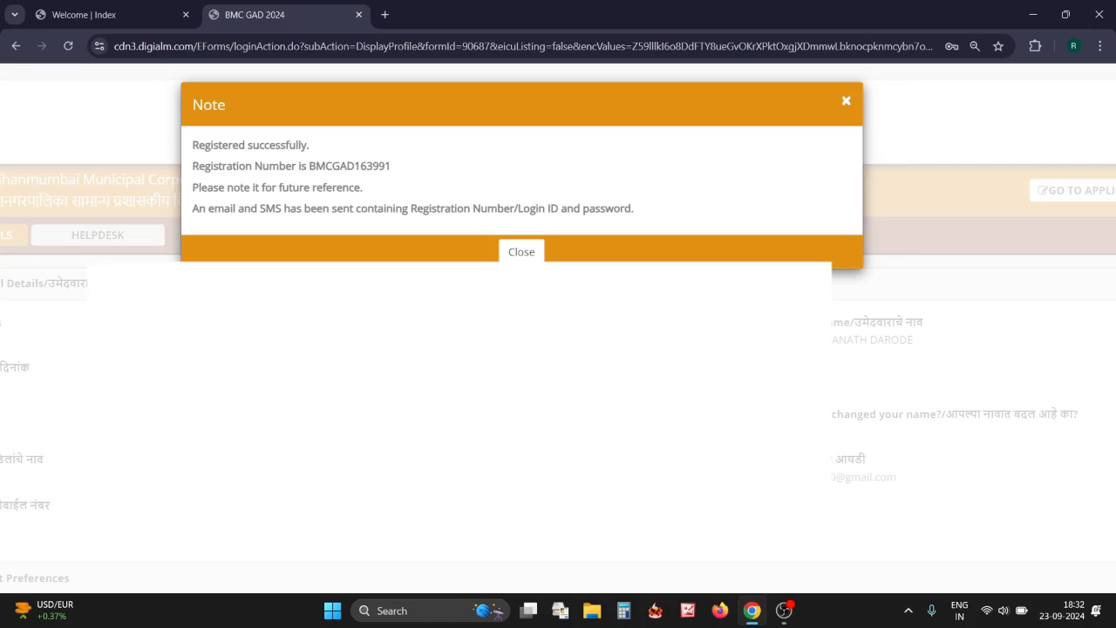
left_click(521, 252)
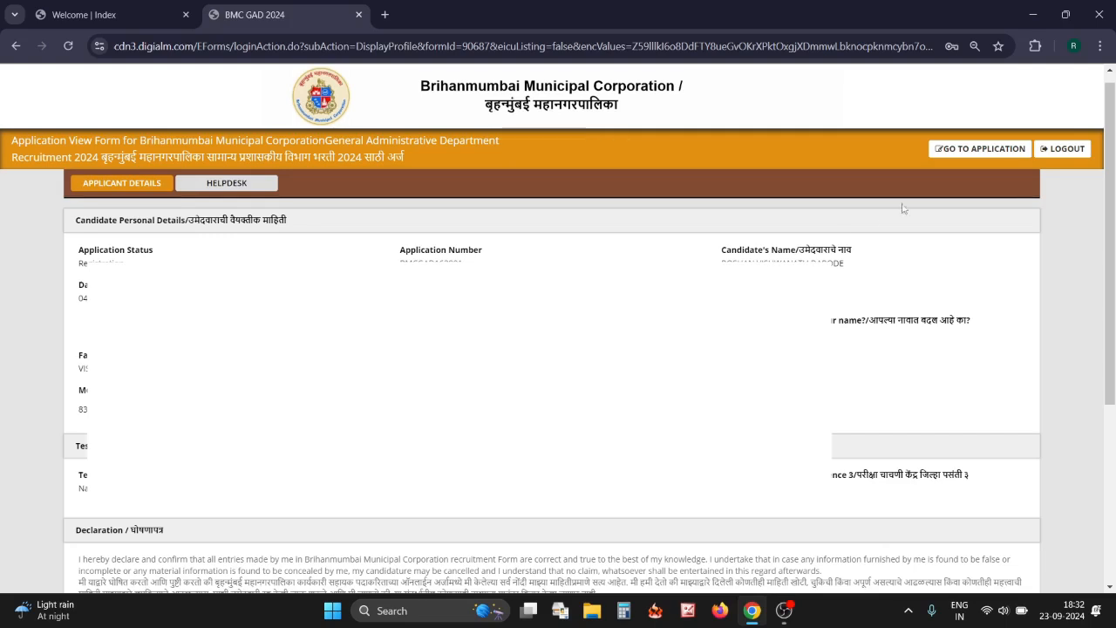
left_click(994, 153)
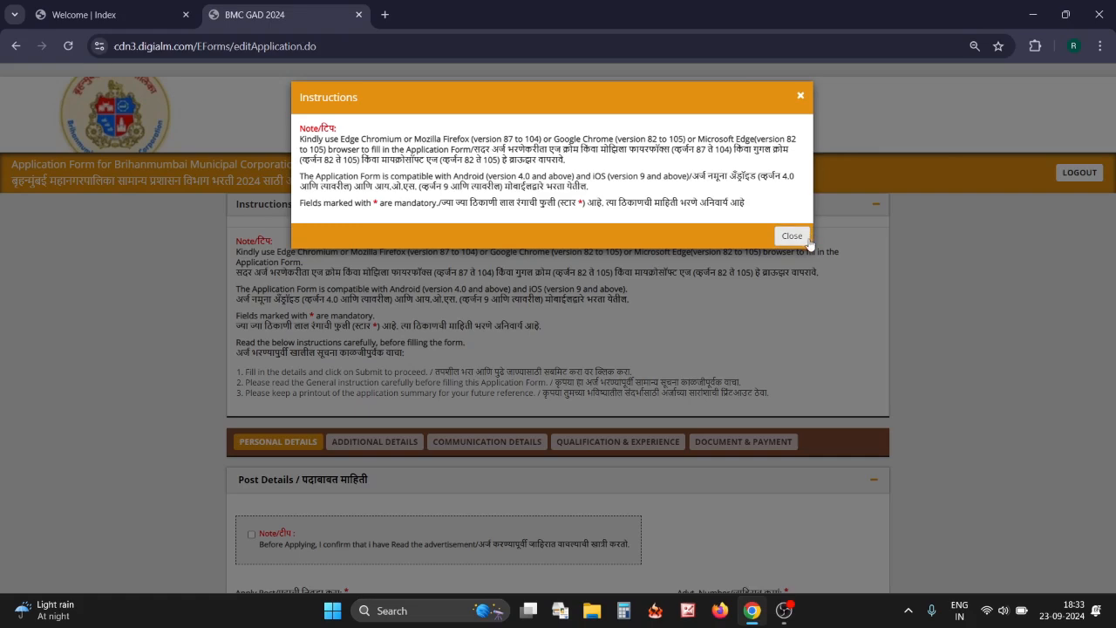
Close the instructions, tick the advertisement-read note and choose Executive Assistant as the post
left_click(791, 236)
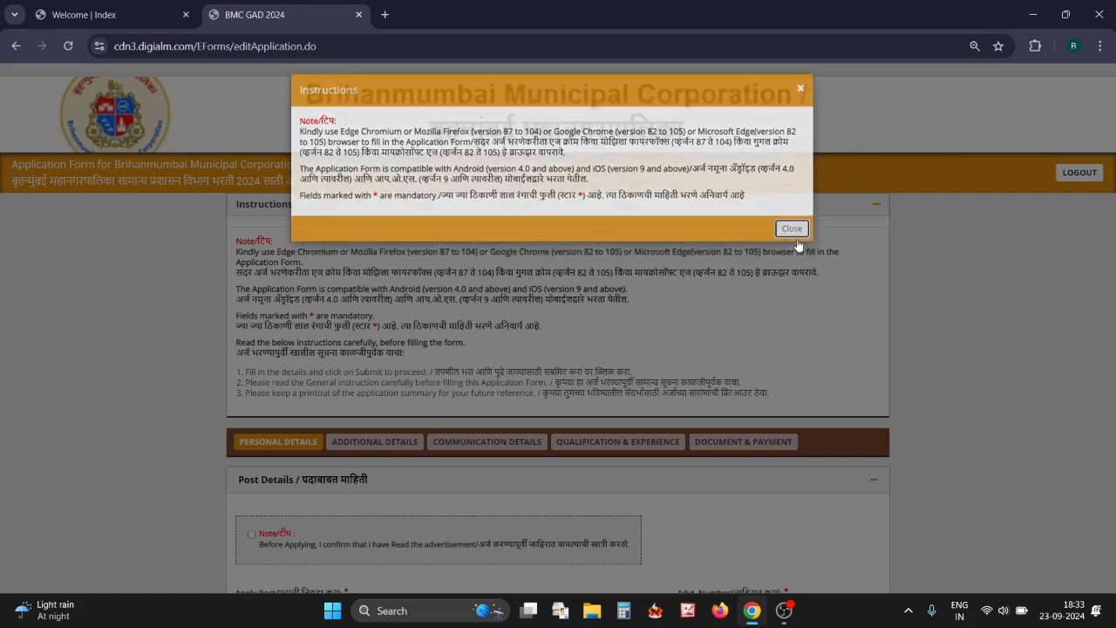
key("ctrl+plus")
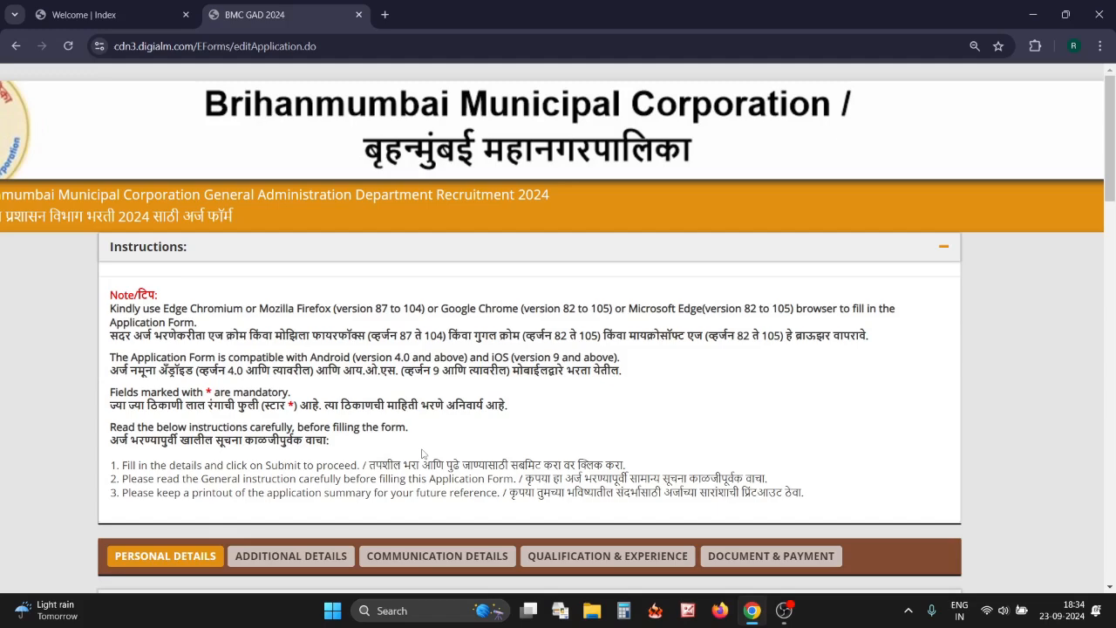
scroll(422, 454, "down", 4)
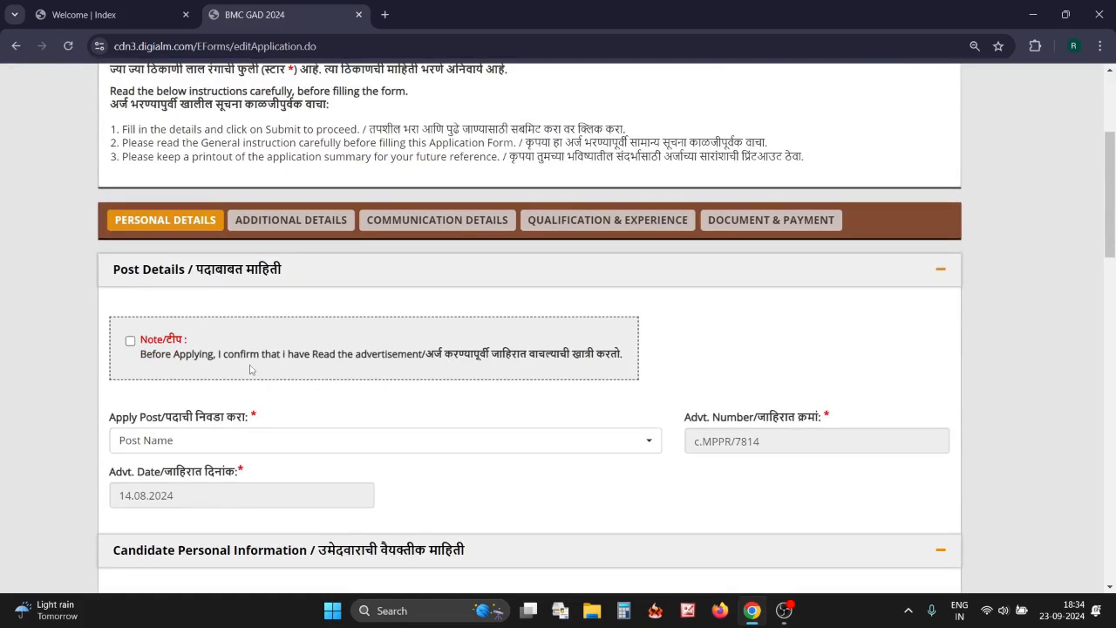
left_click(130, 342)
left_click(297, 442)
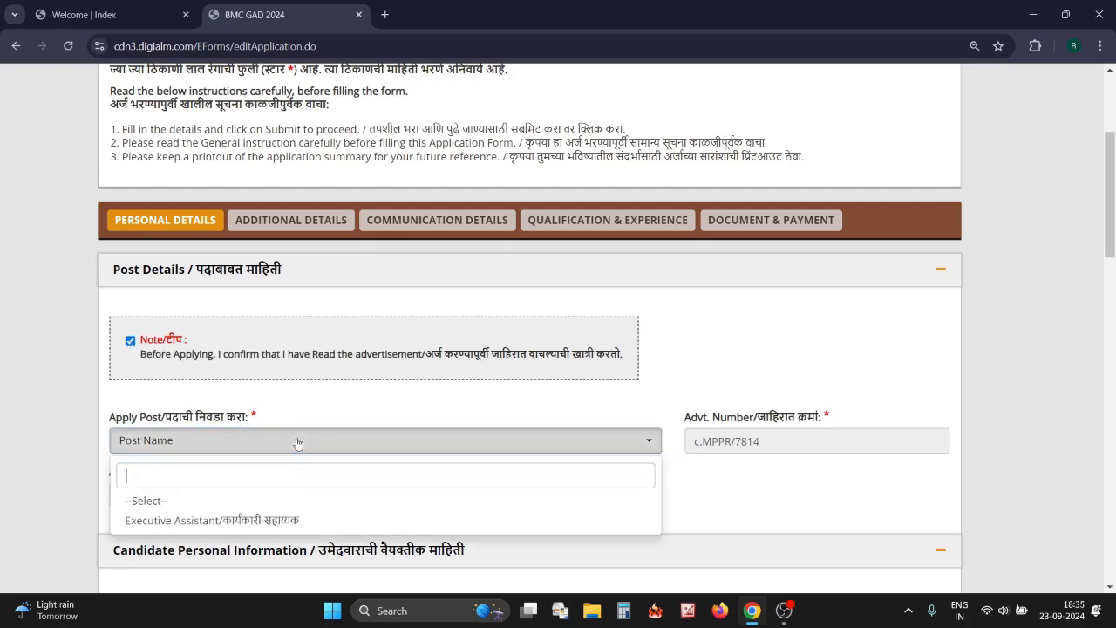
left_click(294, 523)
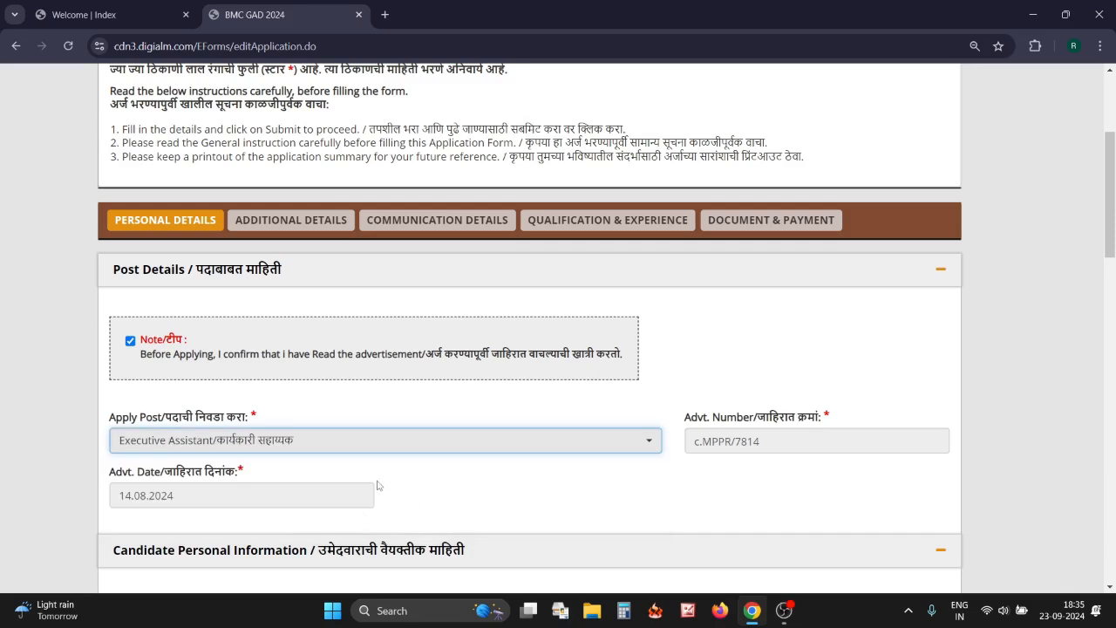
Choose Unmarried from the Marital Status dropdown under Candidate Personal Information
scroll(378, 486, "down", 5)
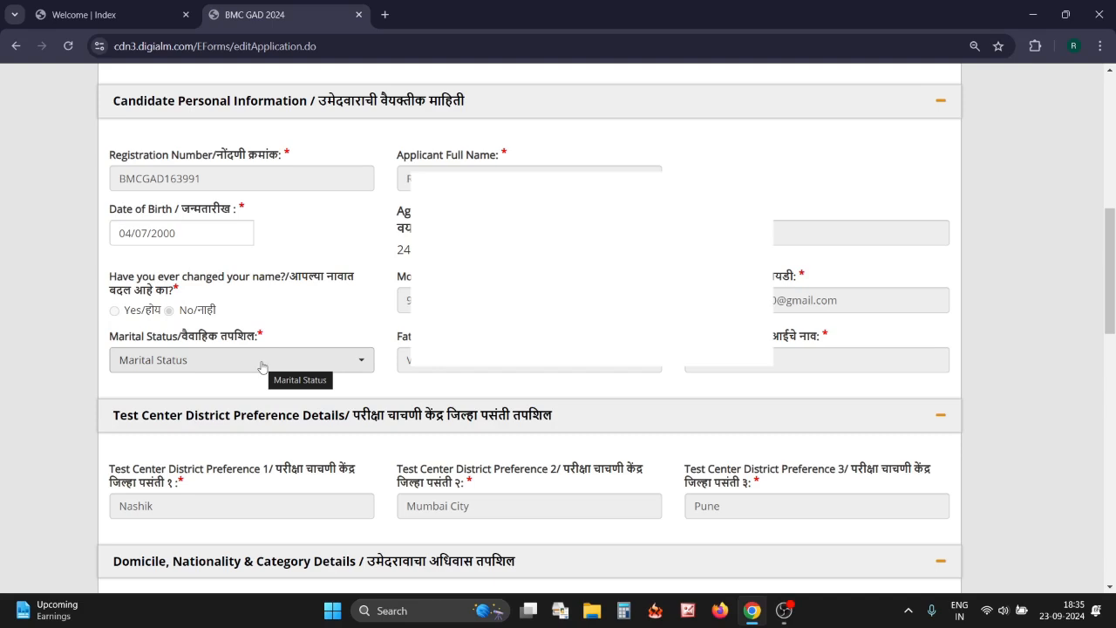
left_click(297, 361)
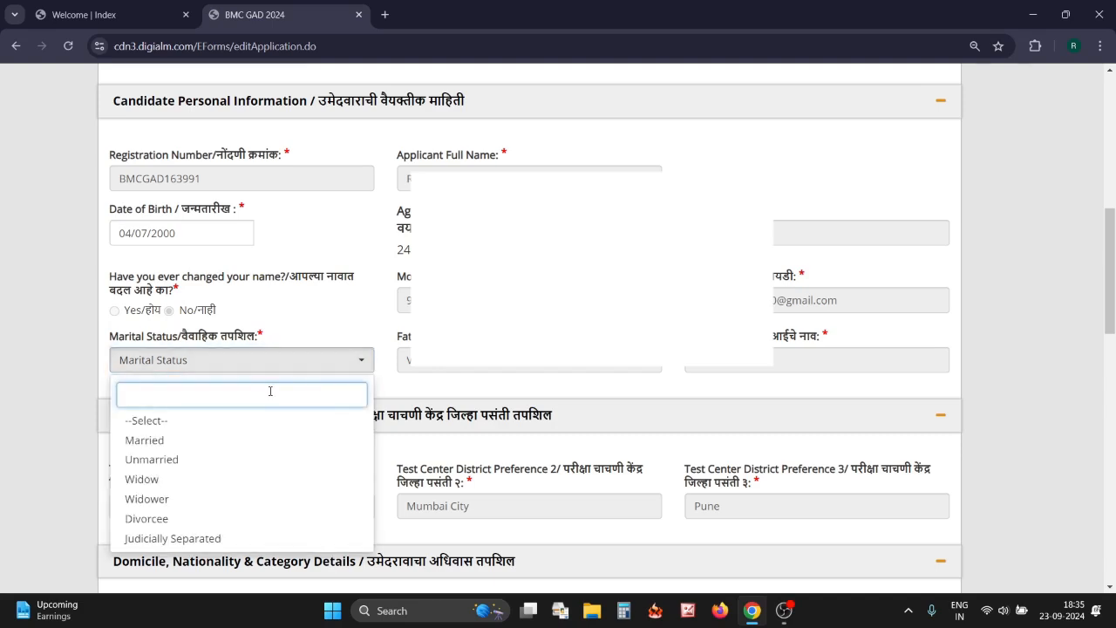
left_click(181, 469)
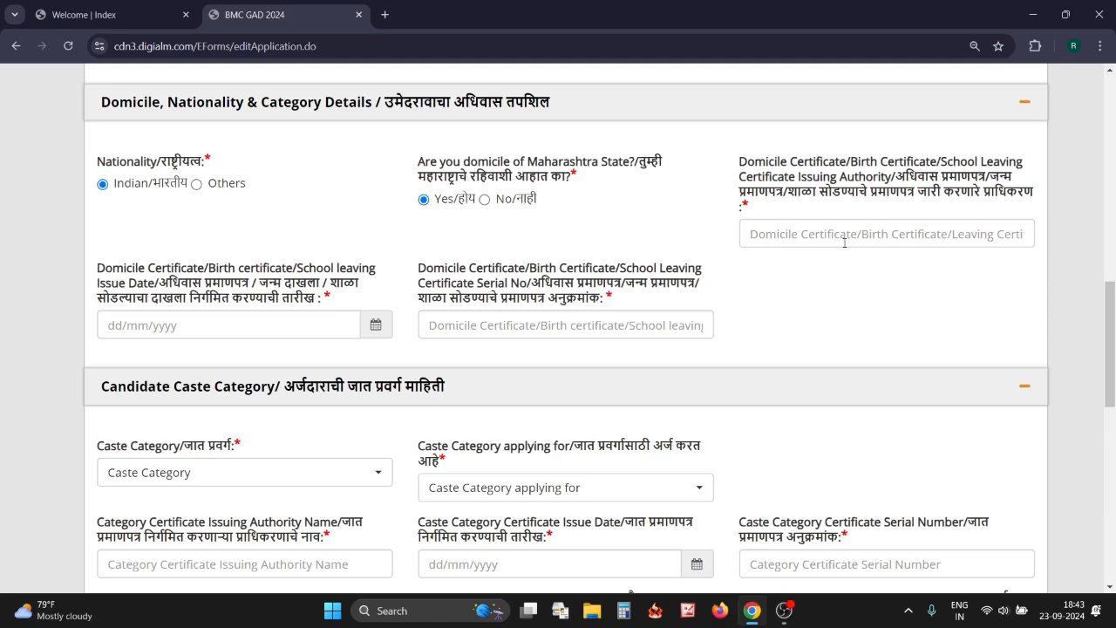
Click through the domicile certificate issuing authority, issue date and serial number fields
left_click(817, 229)
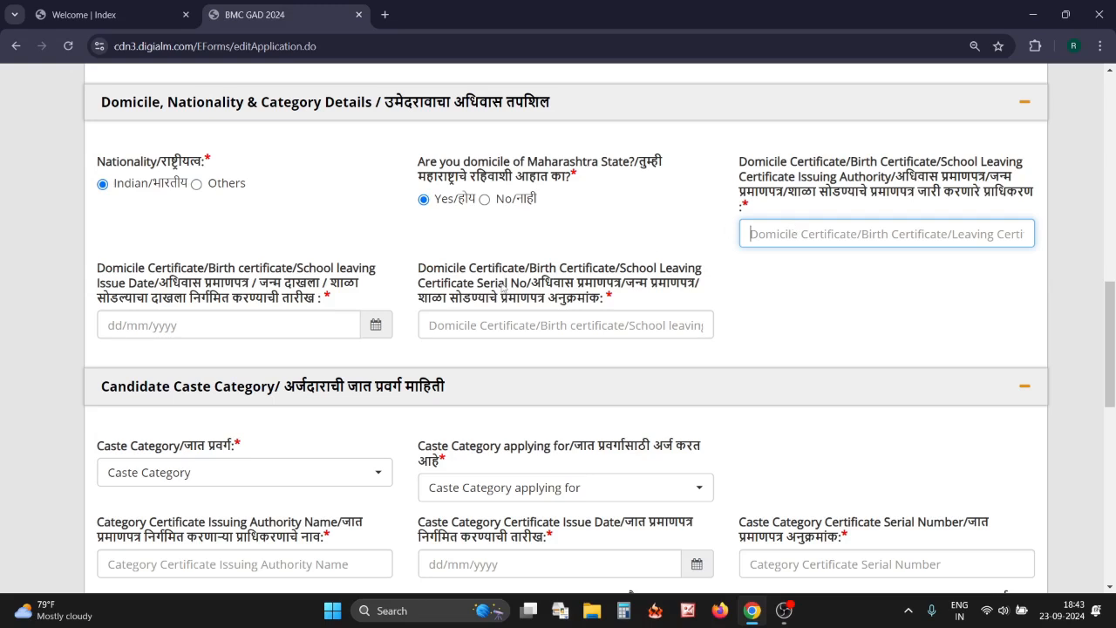
left_click(305, 325)
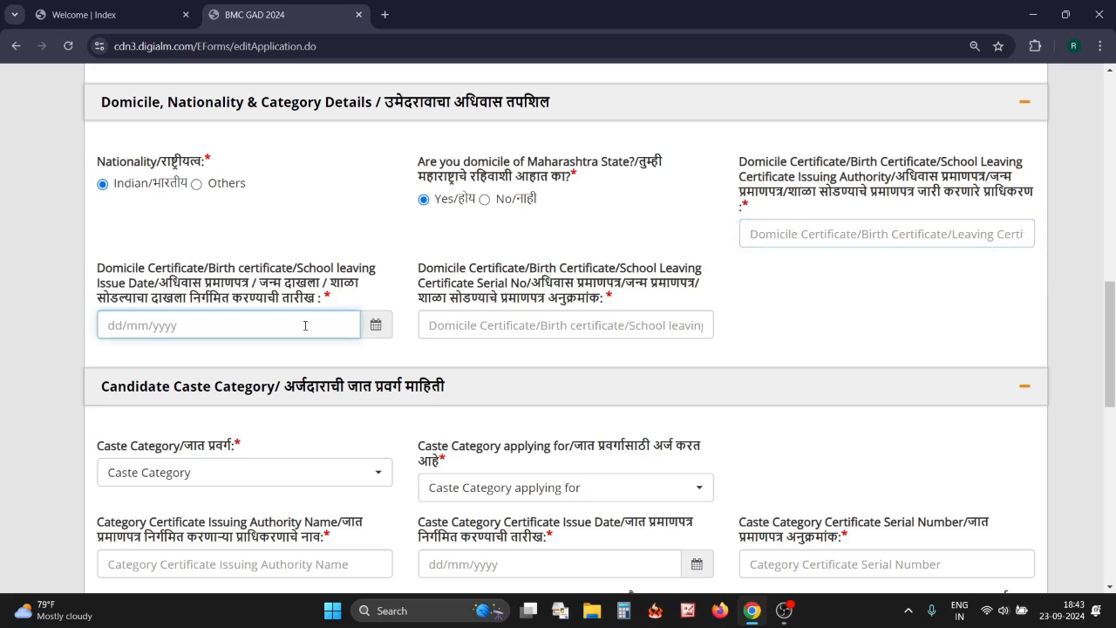
left_click(486, 325)
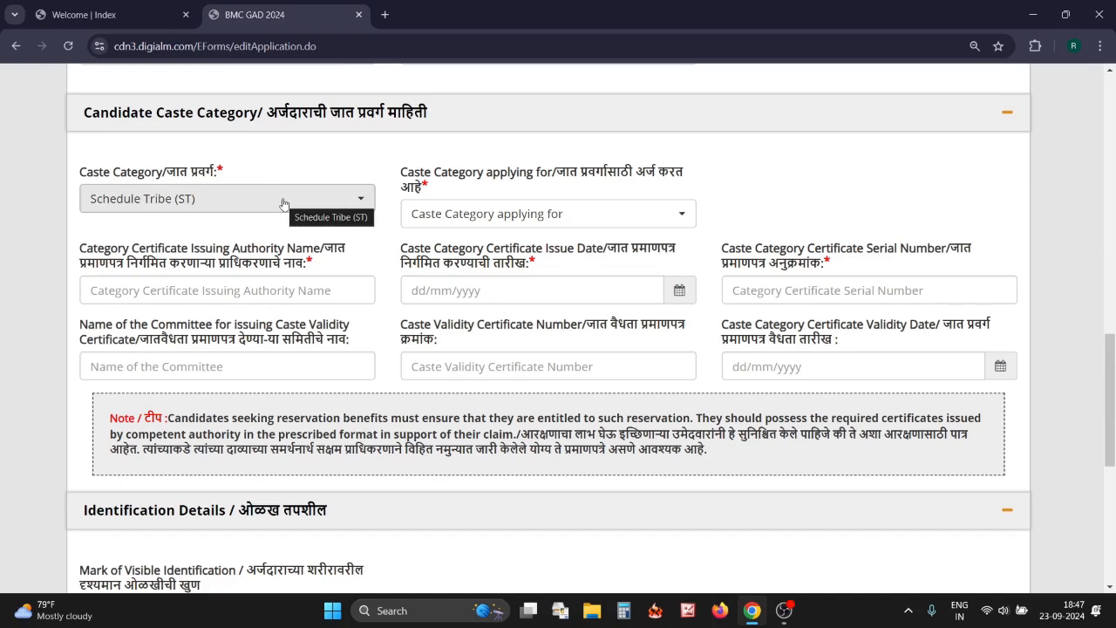
Try Open and OBC as caste category, finally settling on Schedule Tribe (ST)
left_click(283, 204)
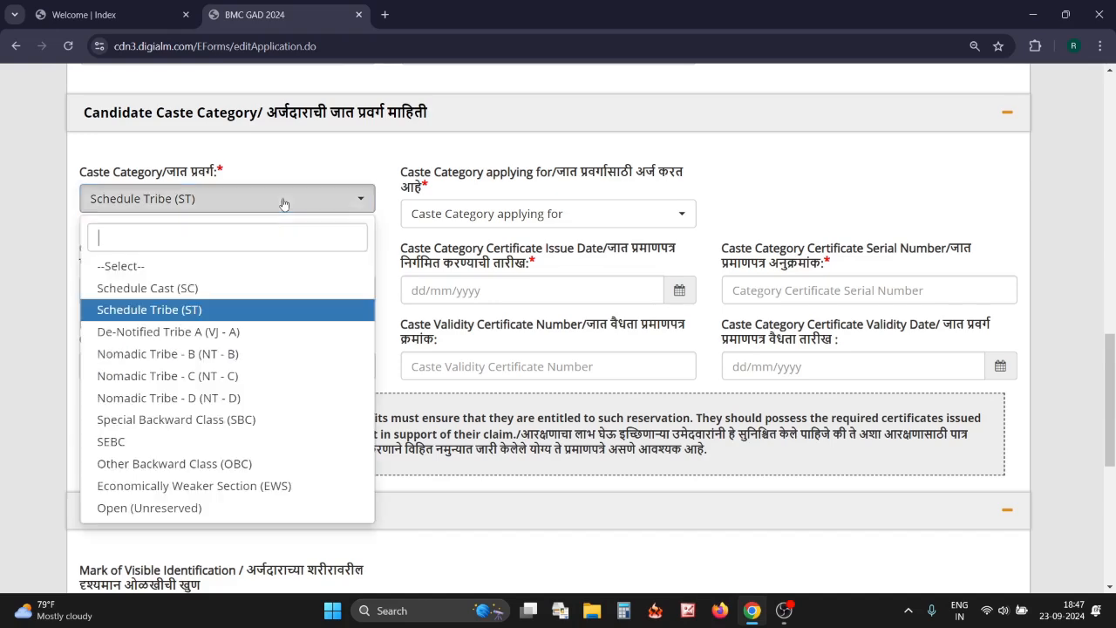
left_click(215, 311)
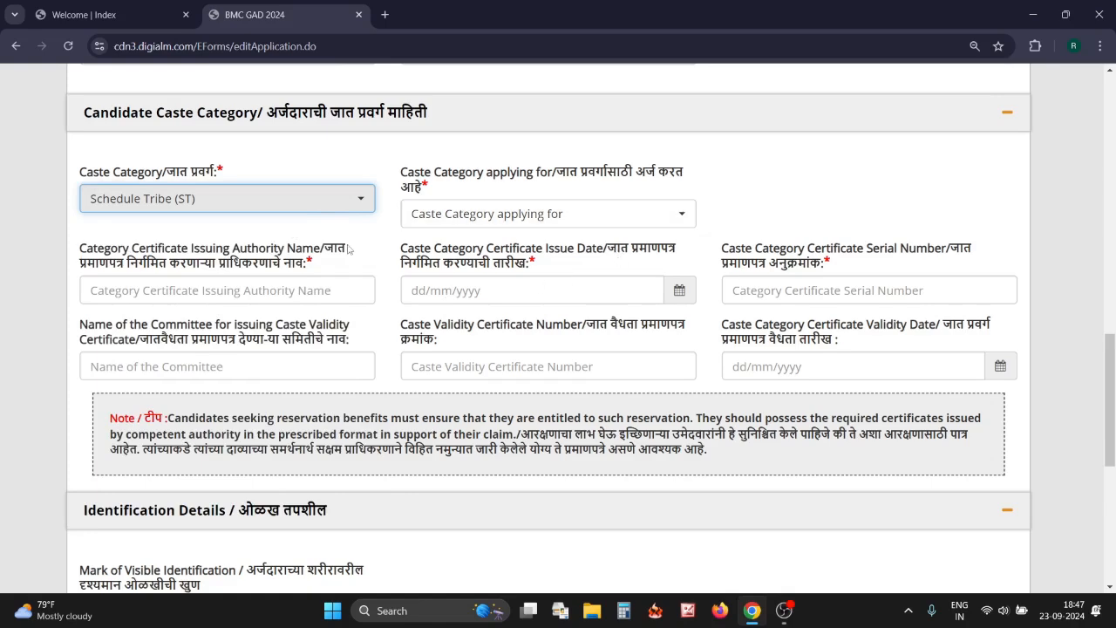
left_click(329, 208)
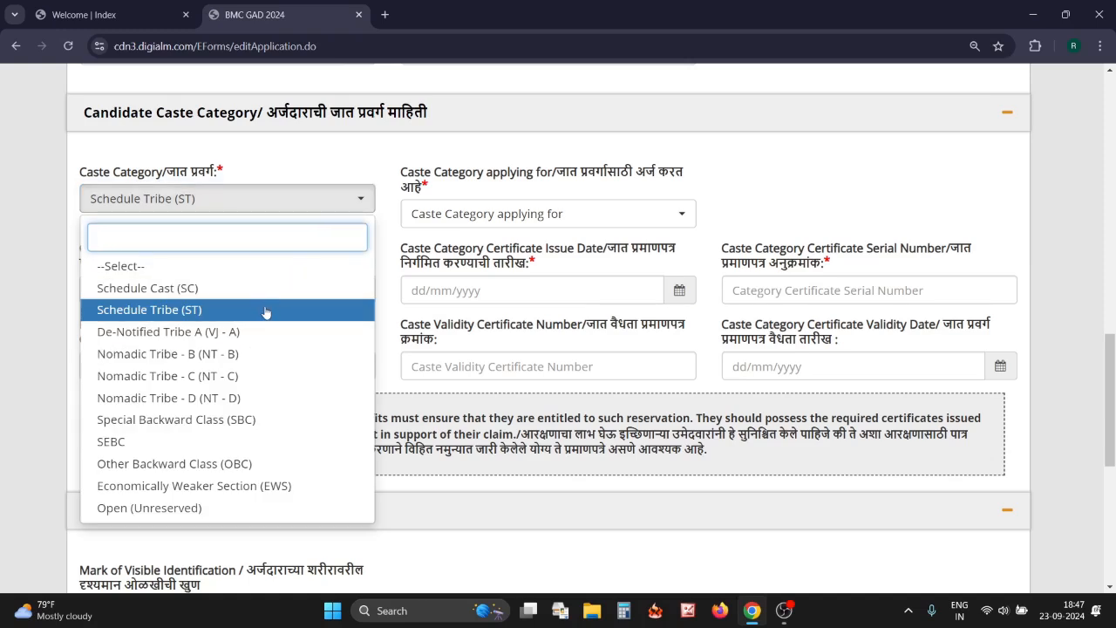
left_click(196, 510)
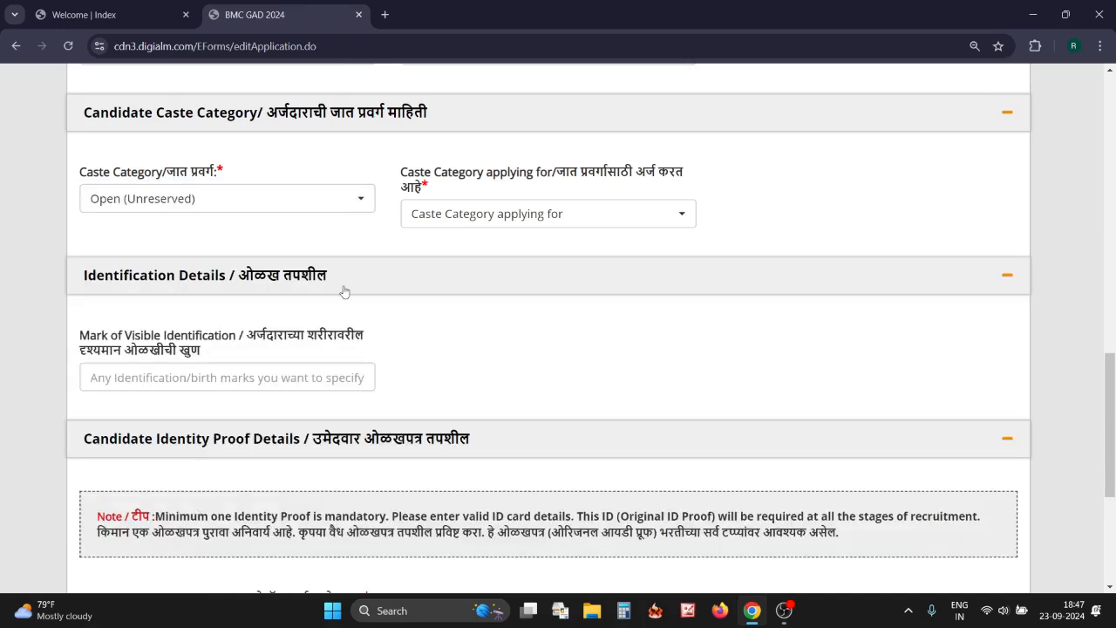
left_click(338, 210)
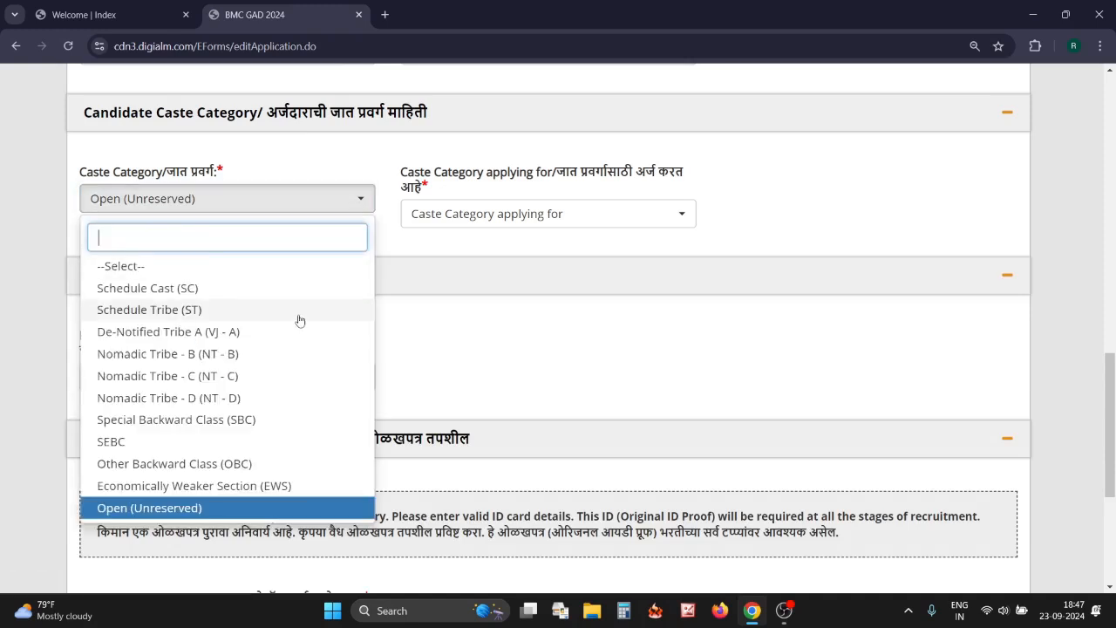
left_click(237, 466)
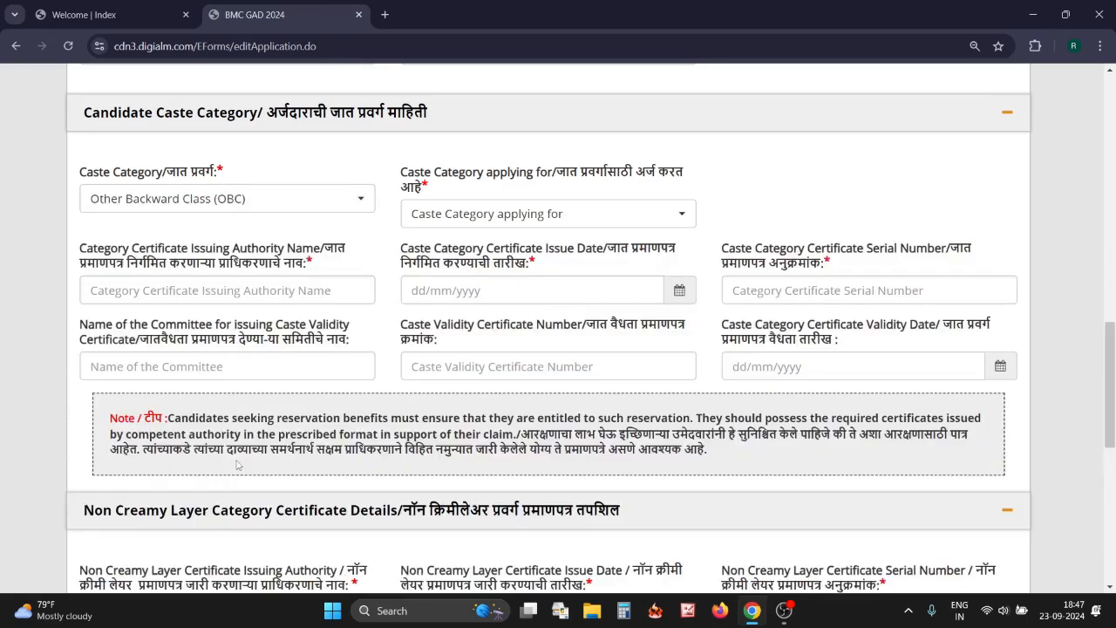
scroll(356, 274, "down", 1)
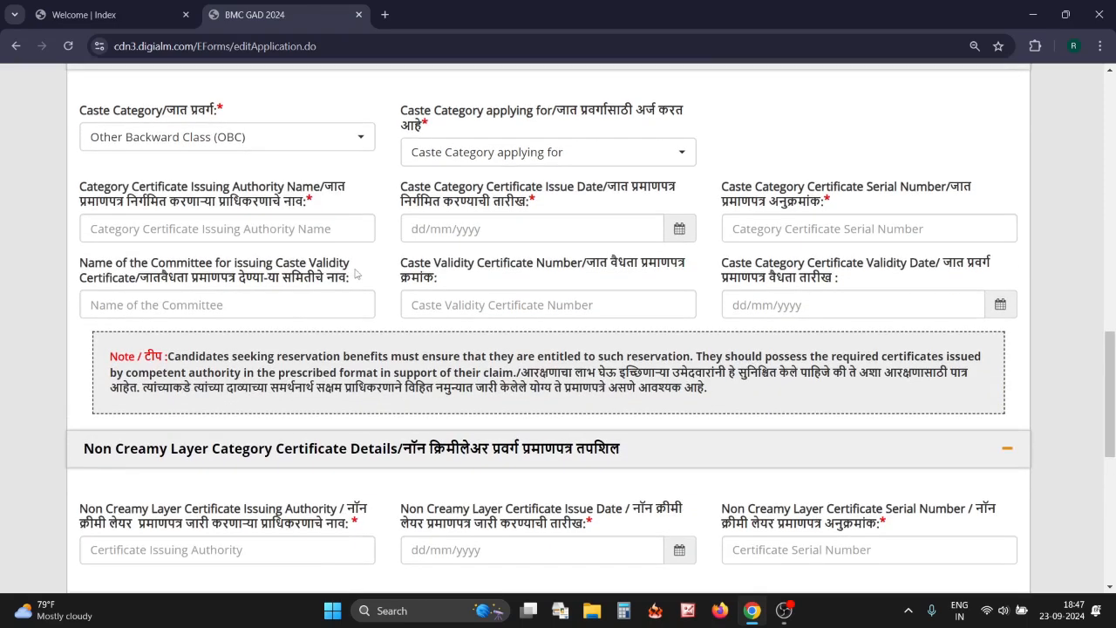
scroll(356, 274, "up", 1)
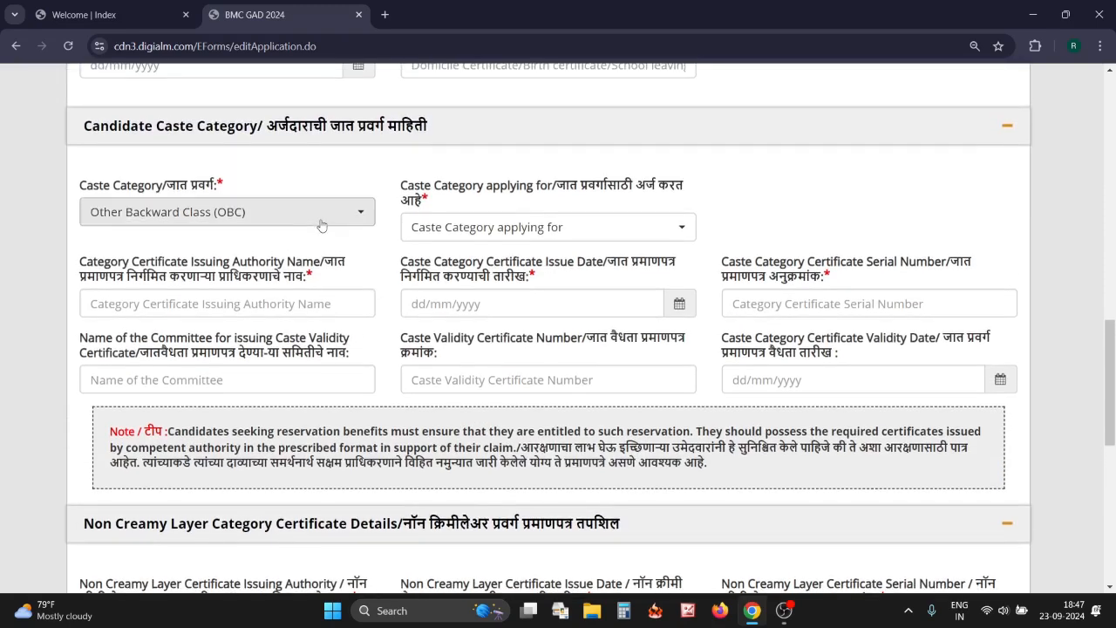
left_click(321, 218)
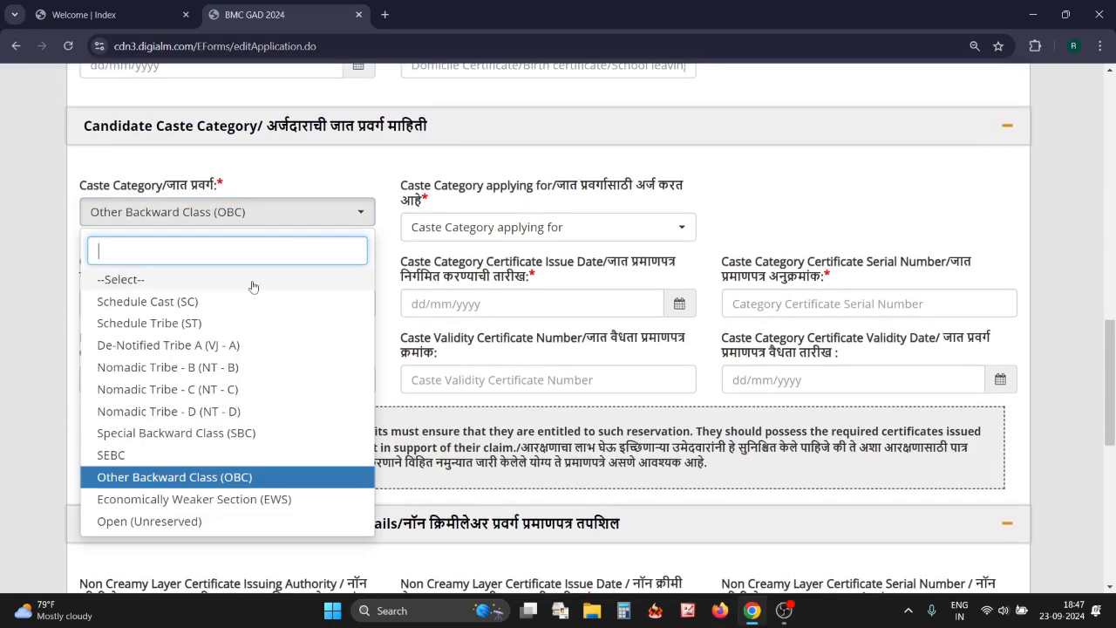
left_click(227, 325)
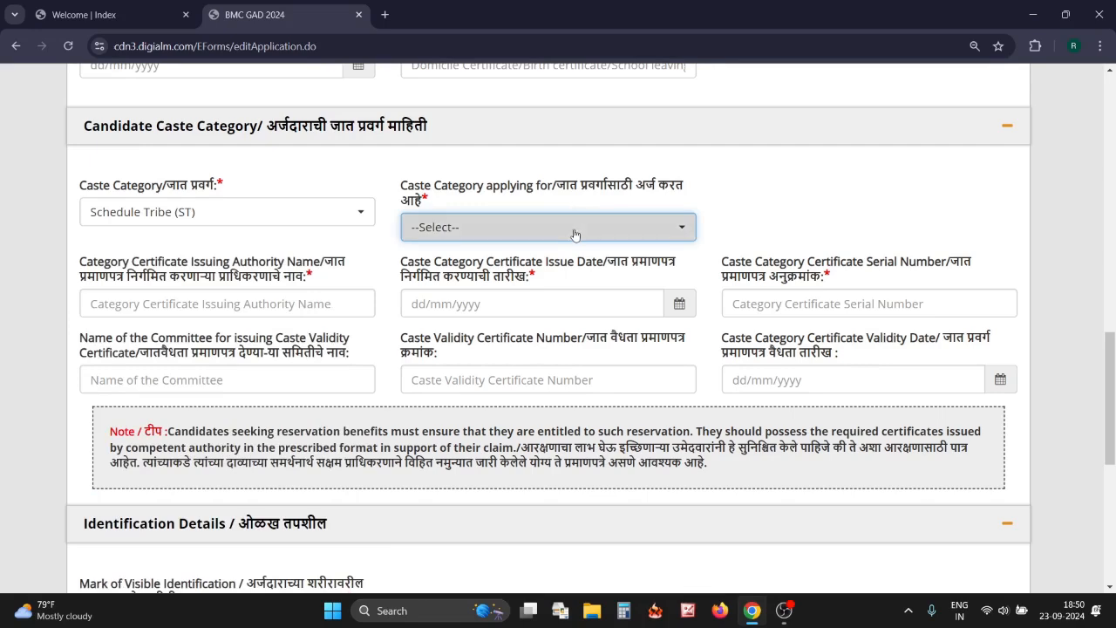
Set the category applied for to Schedule Tribe (ST) and step through the caste certificate and validity fields
left_click(574, 235)
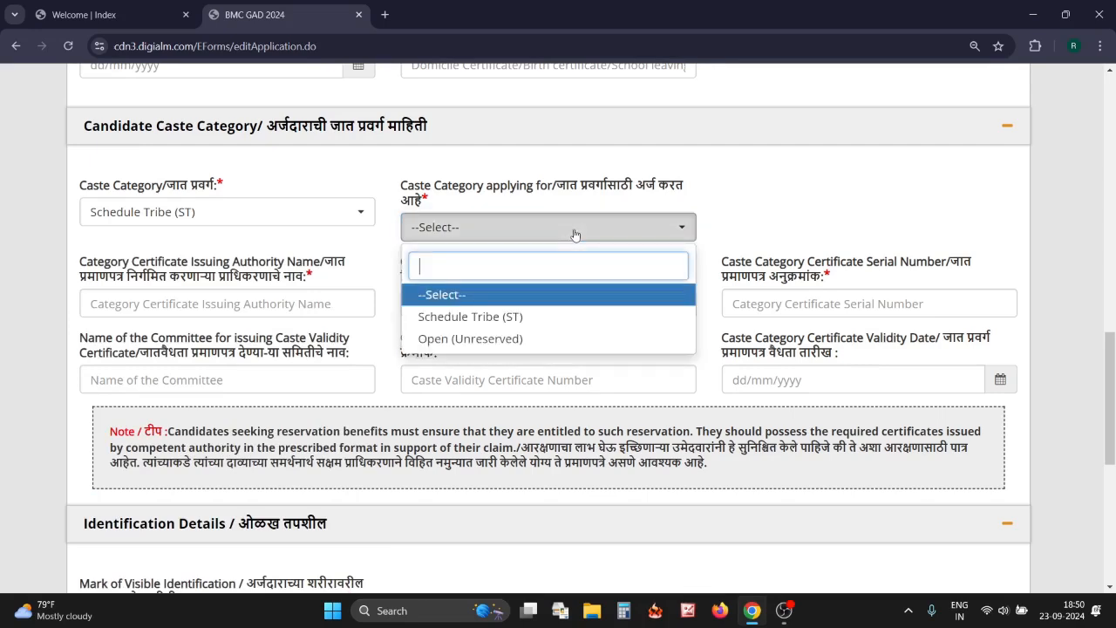
left_click(497, 319)
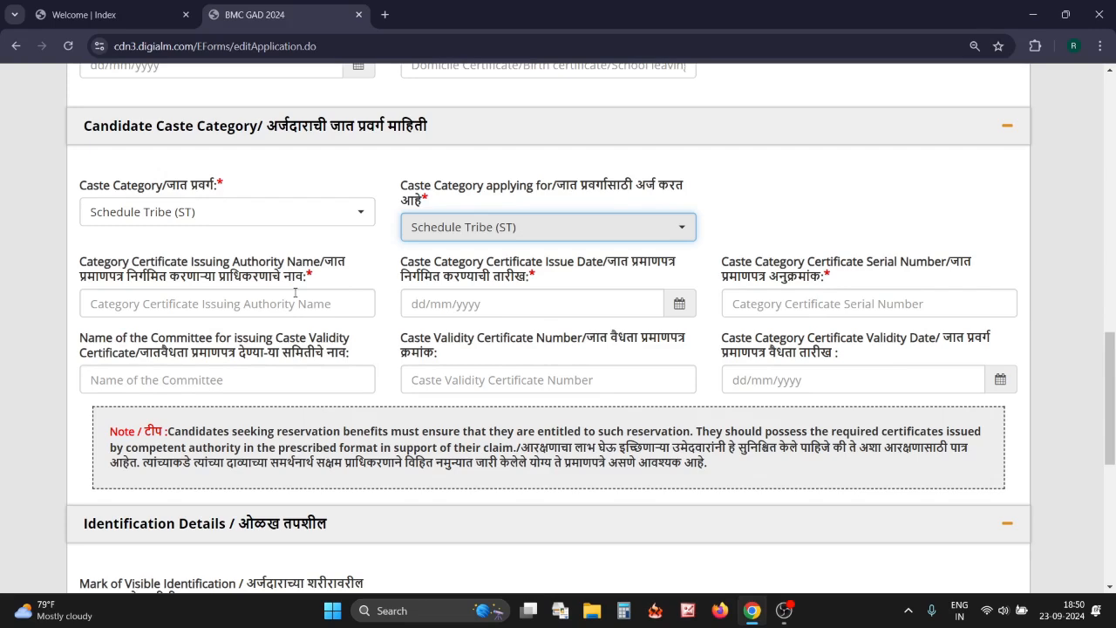
left_click(309, 311)
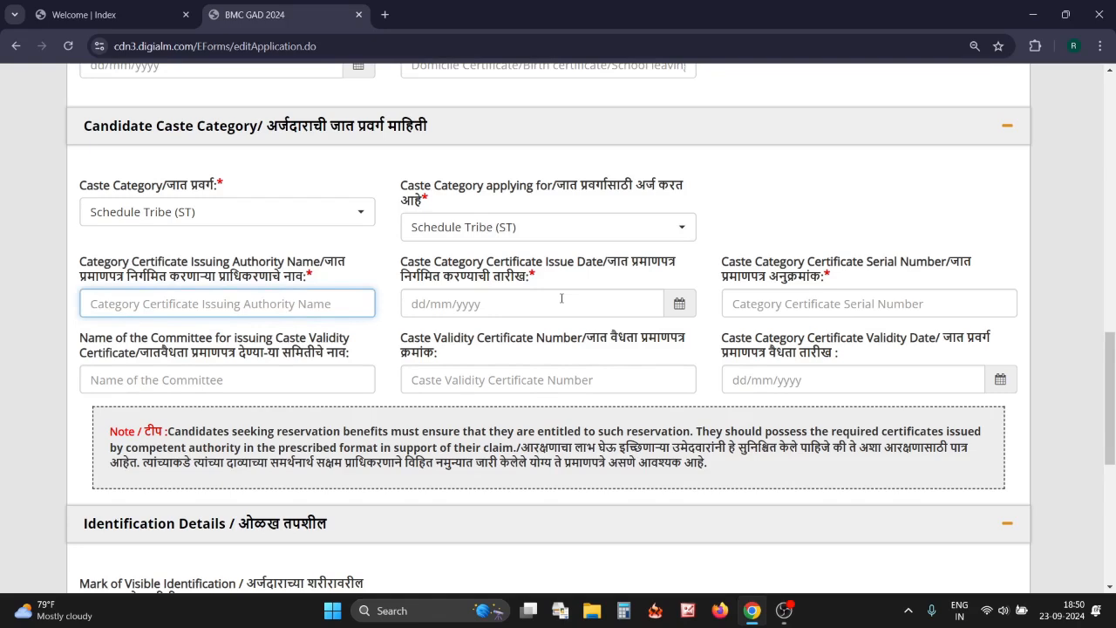
left_click(588, 301)
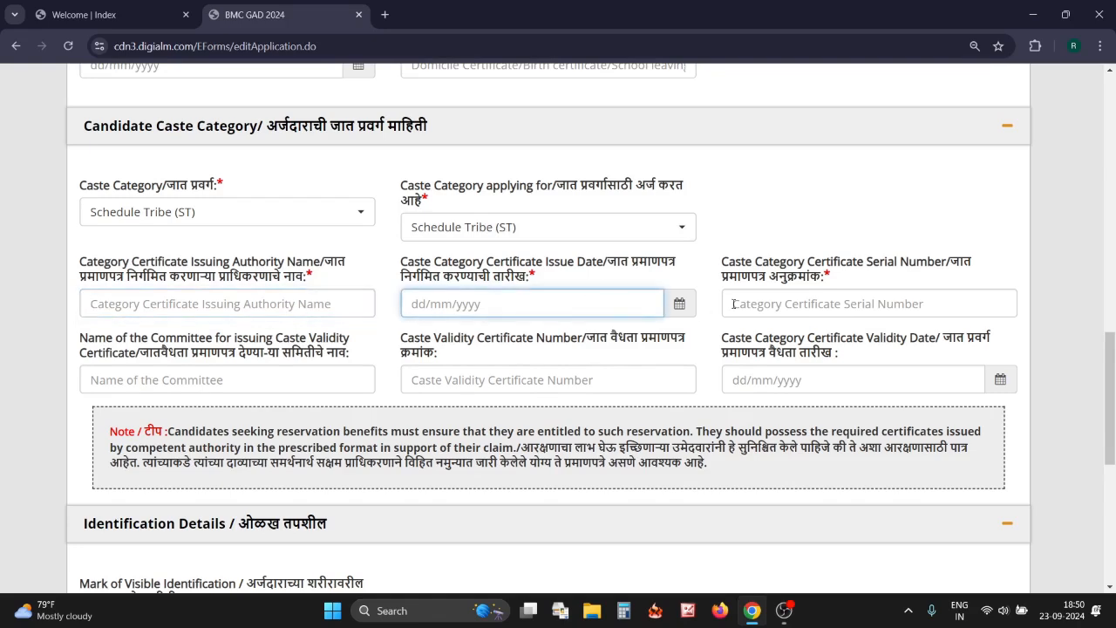
left_click(766, 302)
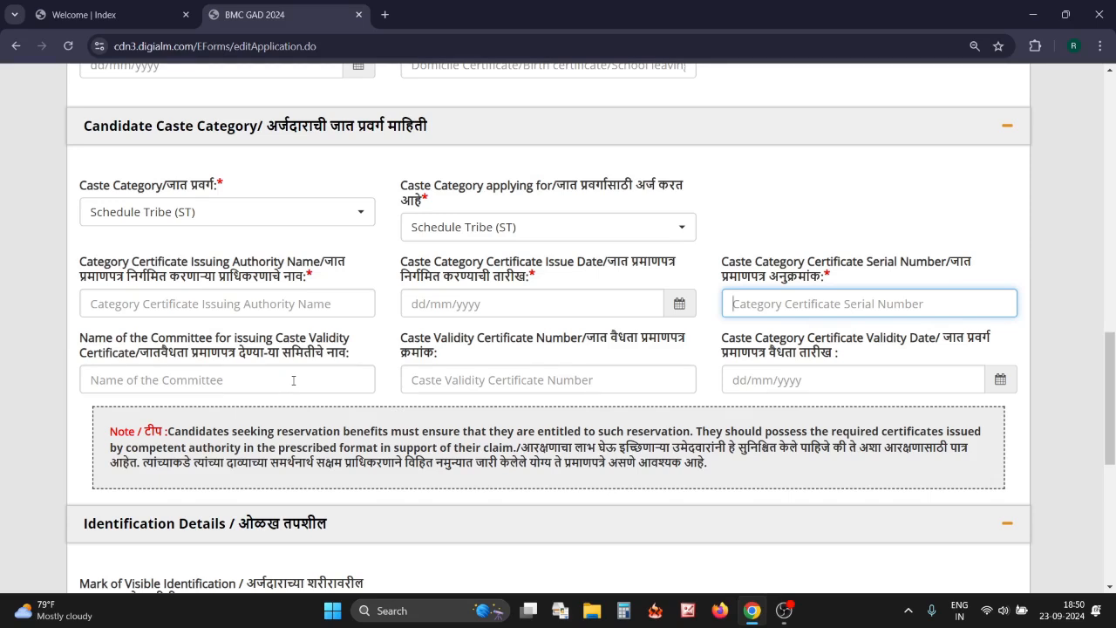
left_click(292, 380)
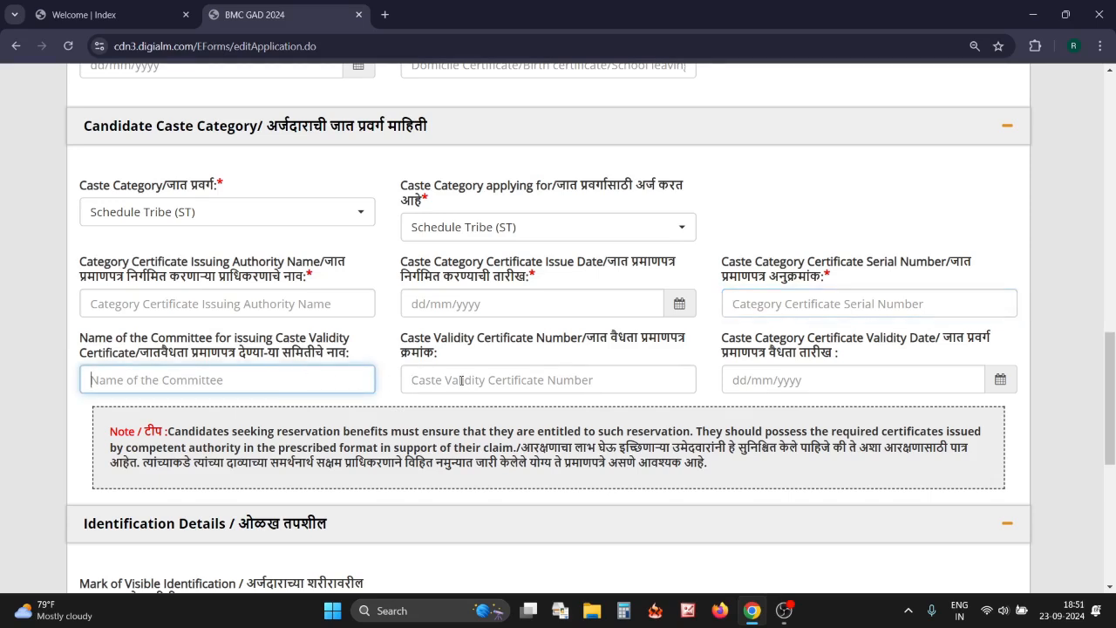
left_click(523, 376)
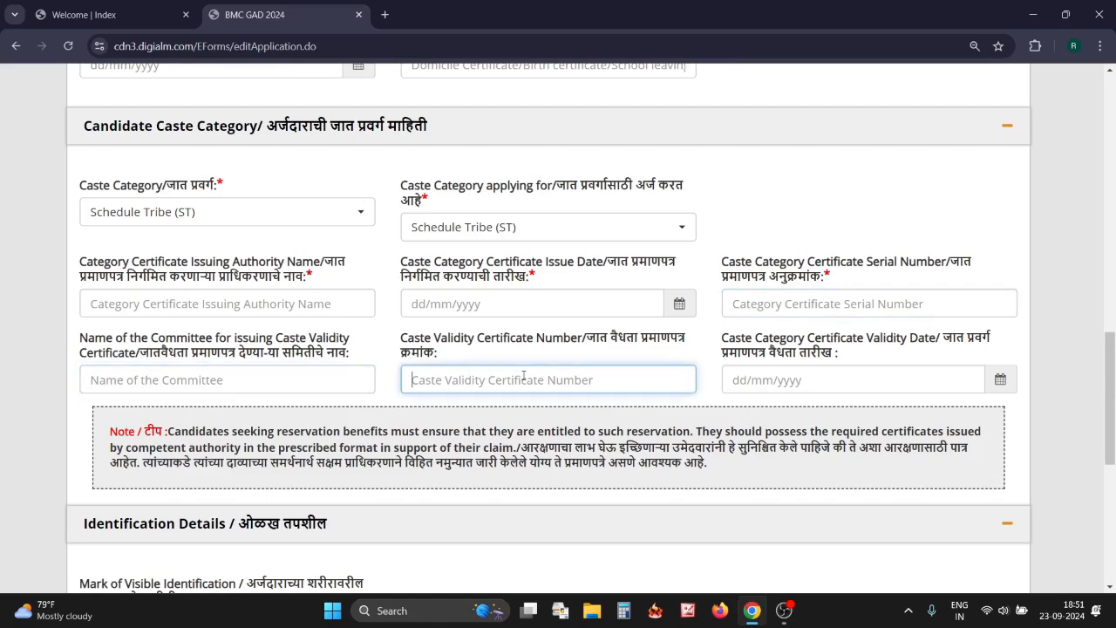
left_click(828, 381)
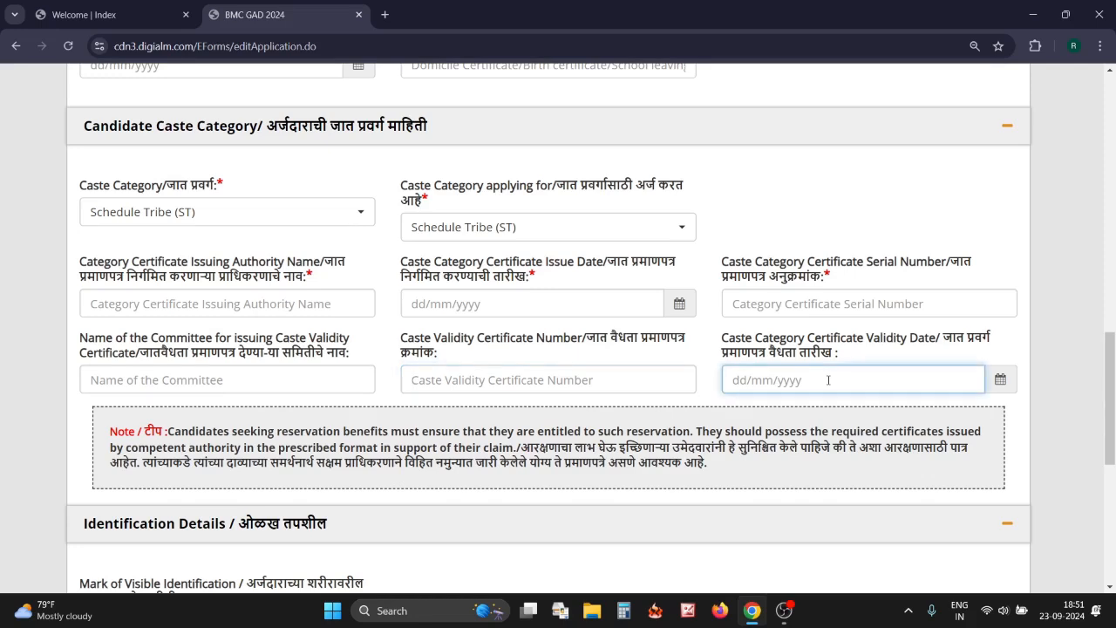
scroll(550, 188, "down", 5)
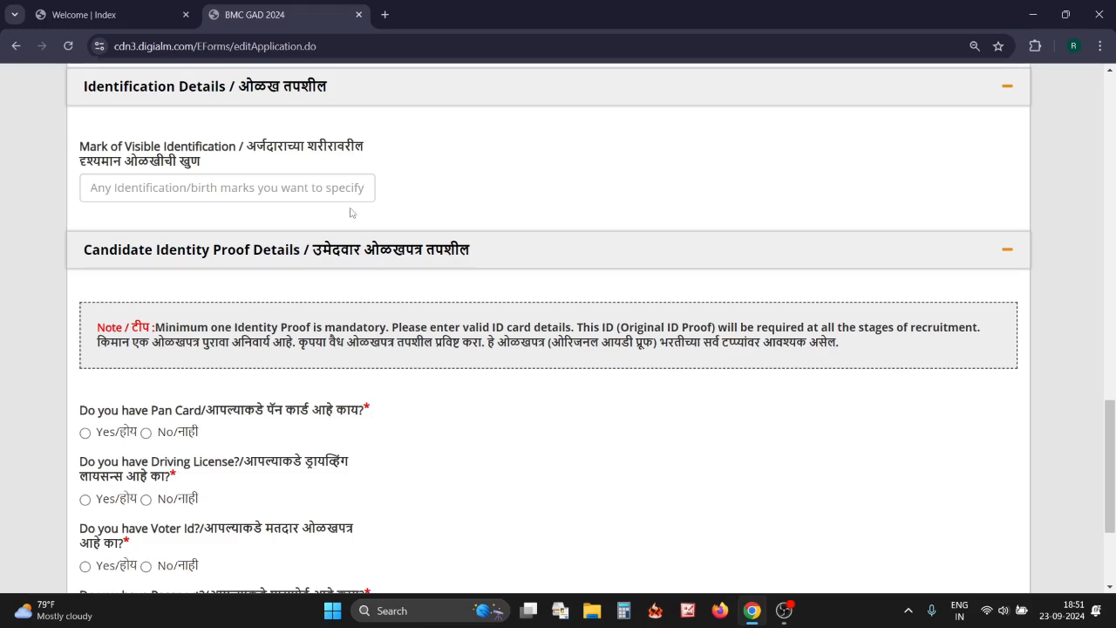
Answer Yes for Pan Card and No for Driving License, Voter Id, Passport and Bank Passbook
left_click(312, 187)
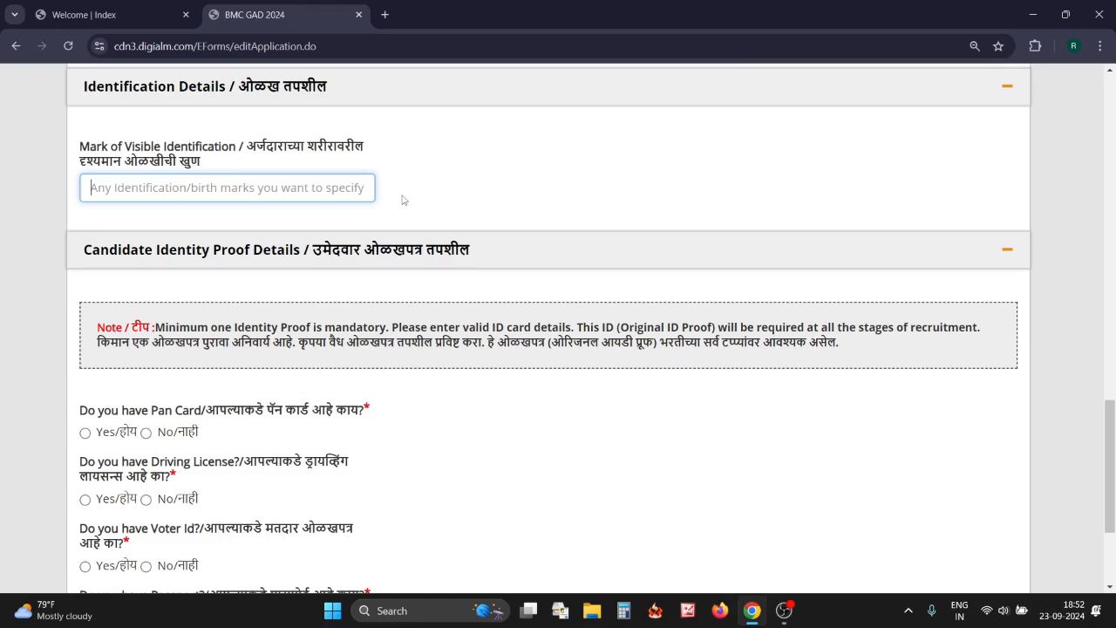
scroll(436, 352, "down", 2)
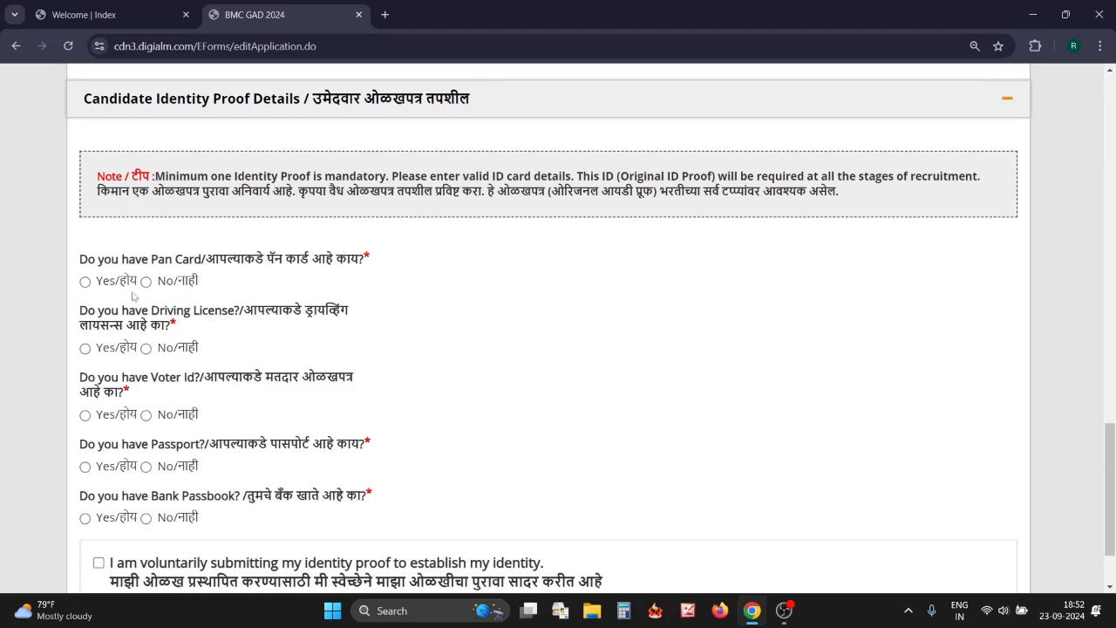
left_click(86, 282)
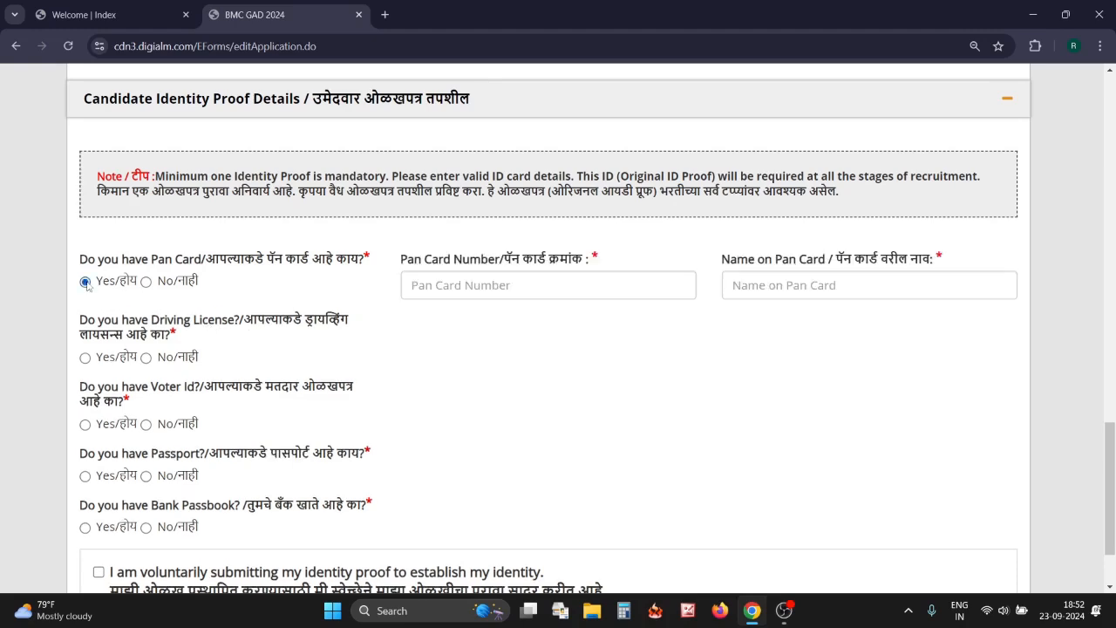
left_click(146, 357)
left_click(147, 425)
left_click(146, 476)
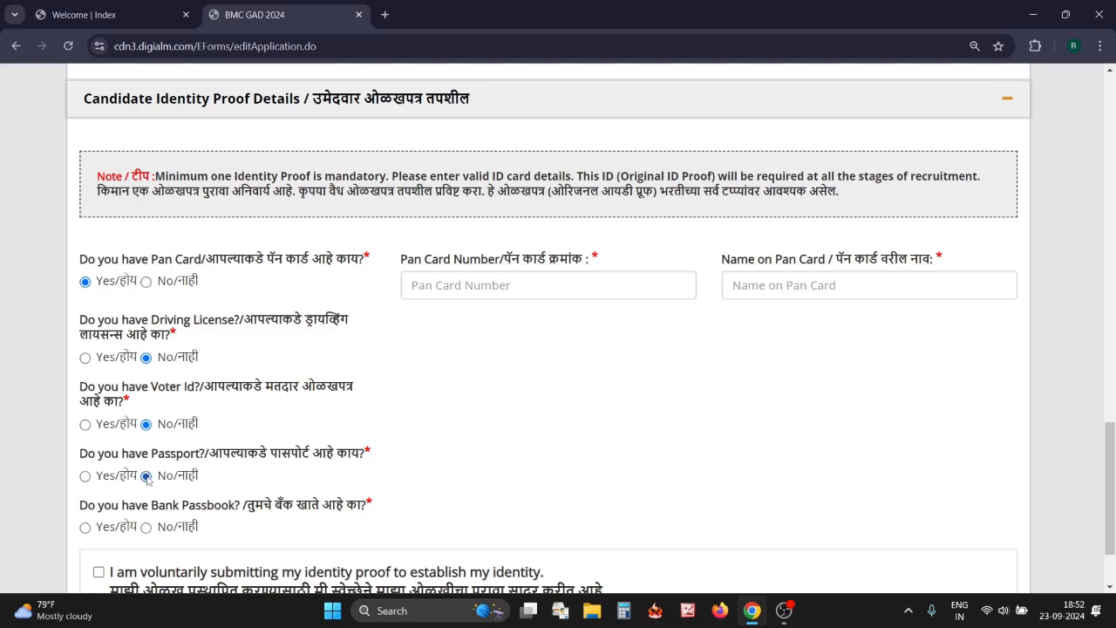
left_click(145, 527)
Tick the declaration to voluntarily submit identity proof
scroll(219, 418, "down", 1)
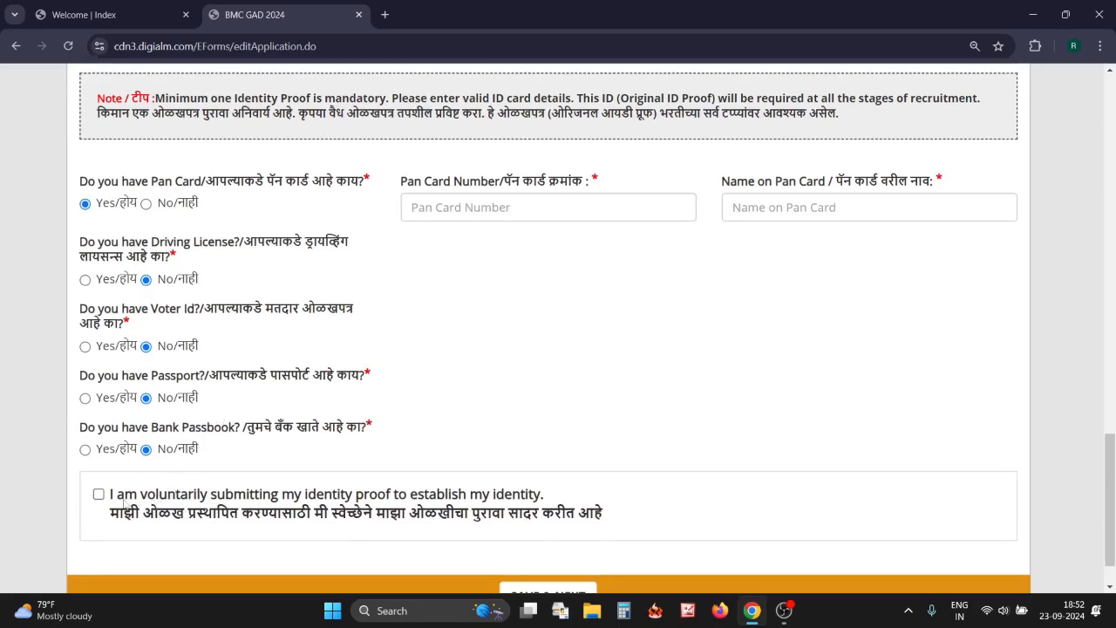
left_click(99, 495)
scroll(101, 497, "down", 1)
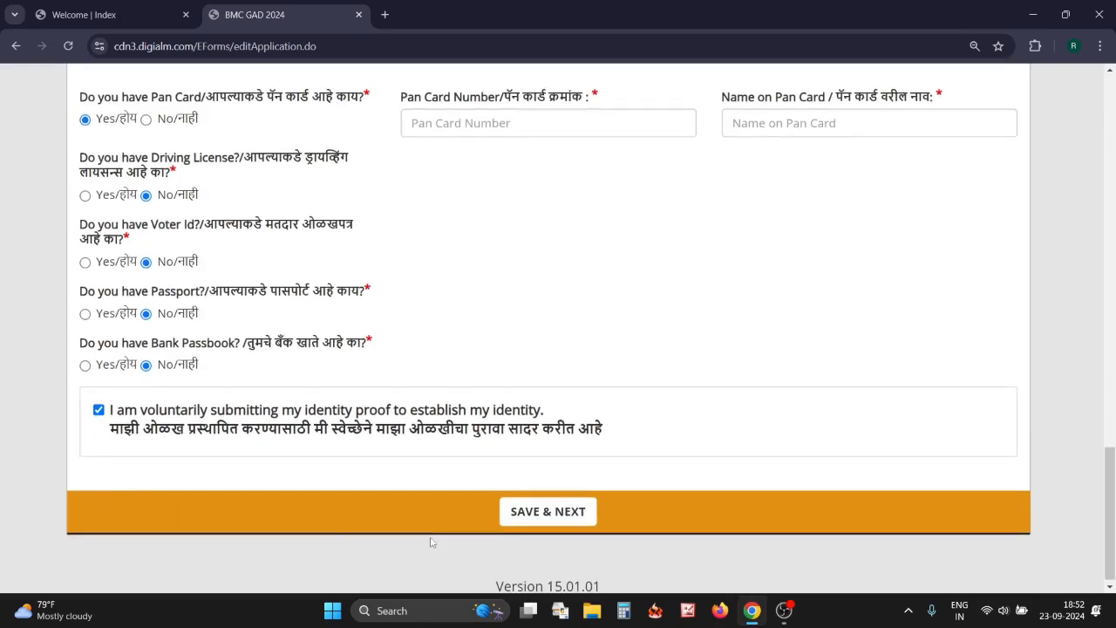
Save the identity details, then answer No to the government-employee question
left_click(547, 512)
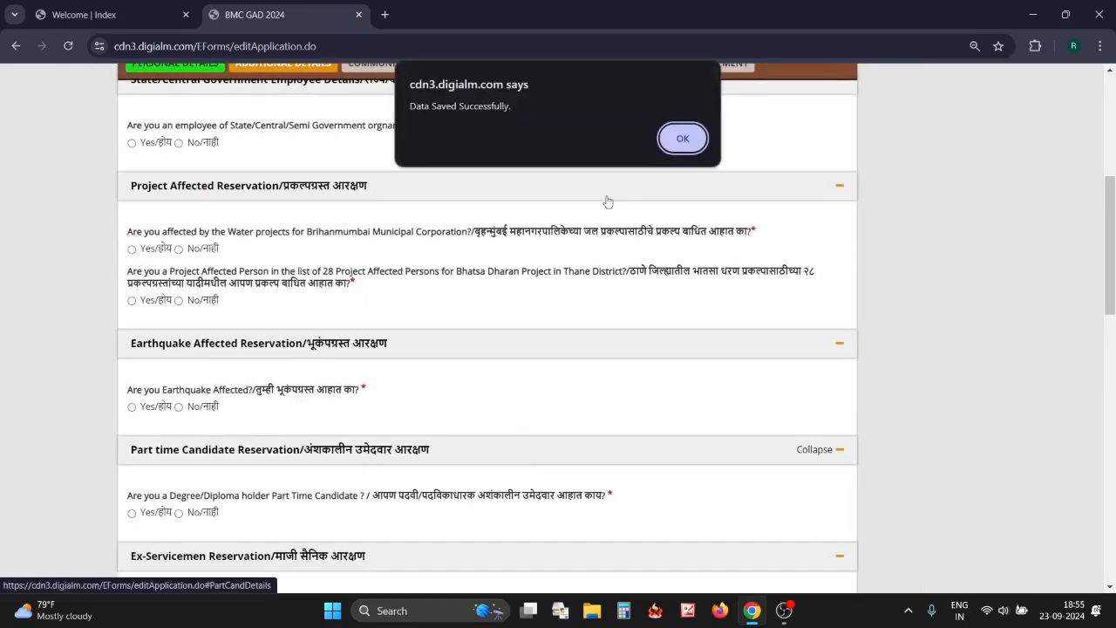
left_click(683, 138)
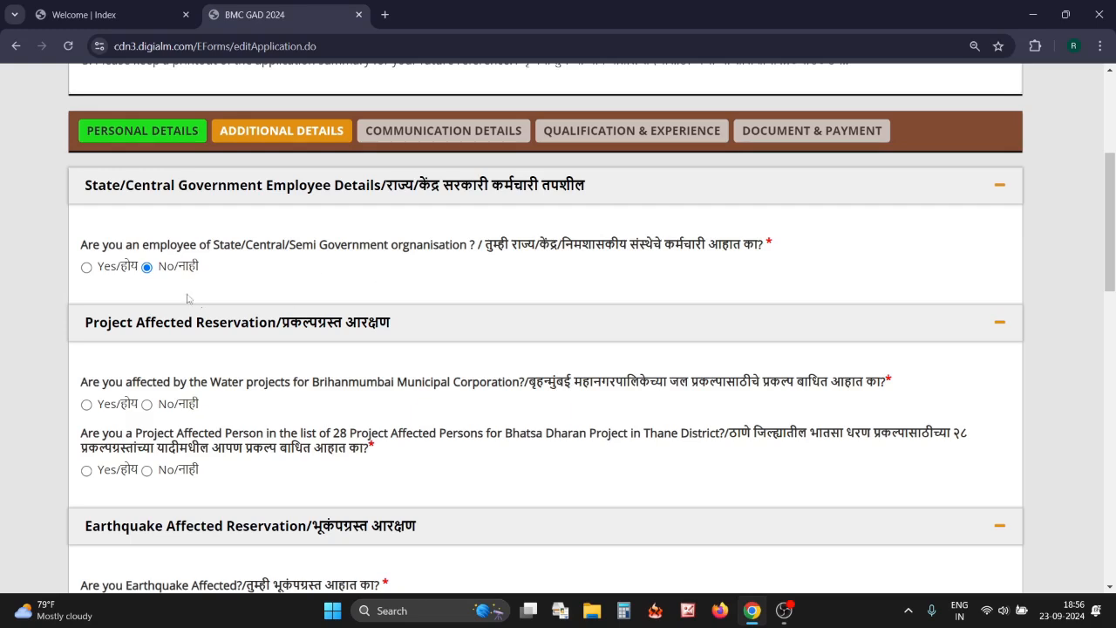
left_click(87, 267)
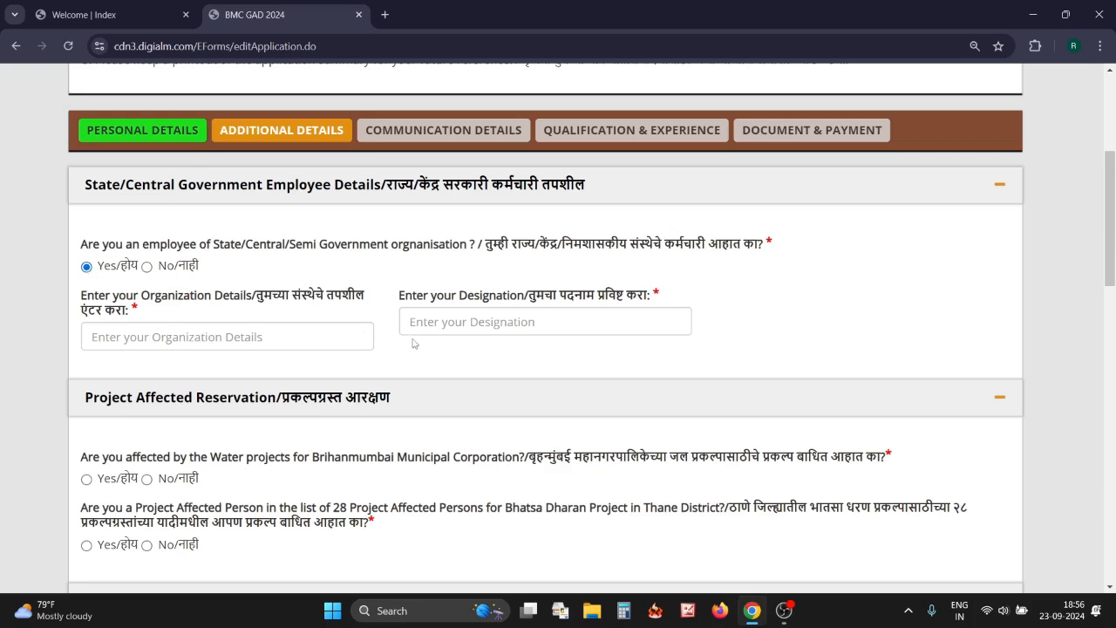
left_click(147, 266)
scroll(147, 267, "down", 1)
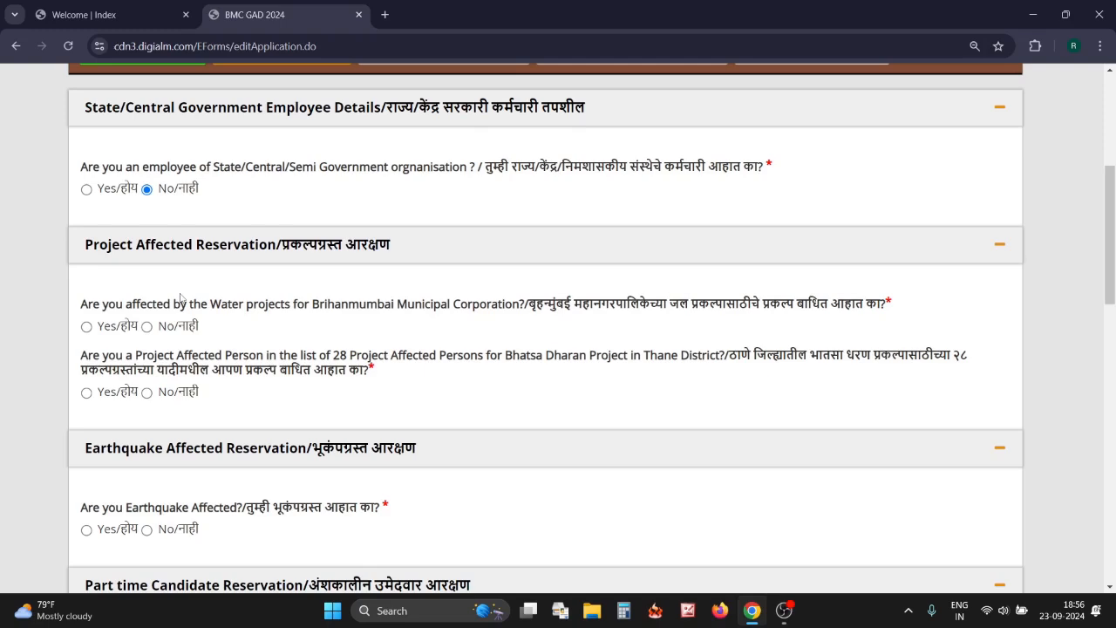
Answer No to the Water projects, Bhatsa project and earthquake-affected questions
left_click(146, 327)
scroll(611, 409, "down", 1)
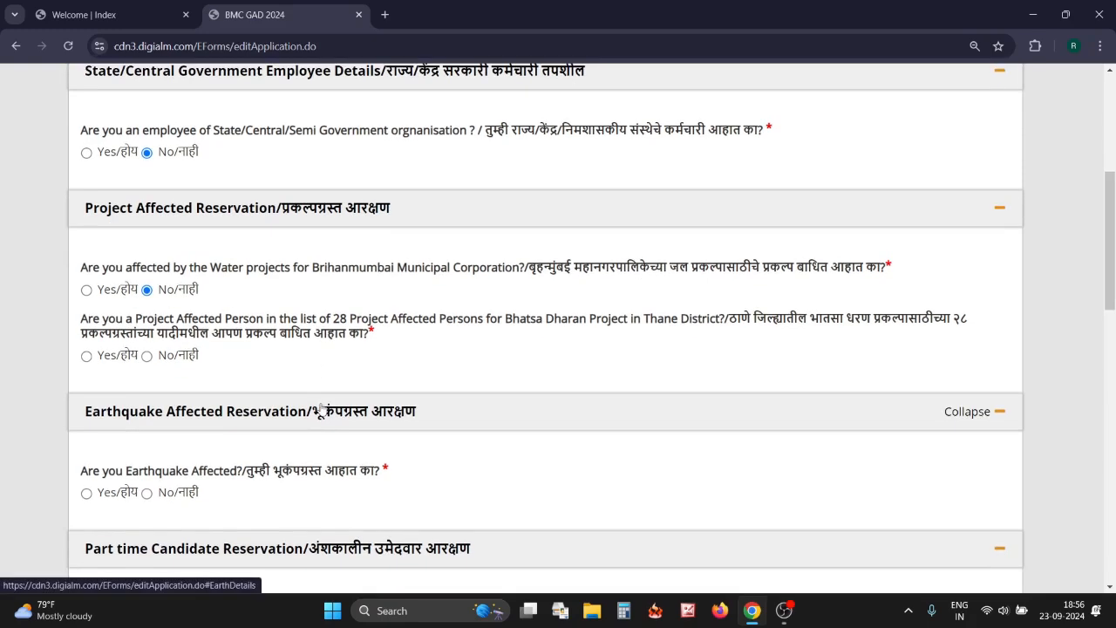
left_click(146, 355)
scroll(242, 304, "down", 2)
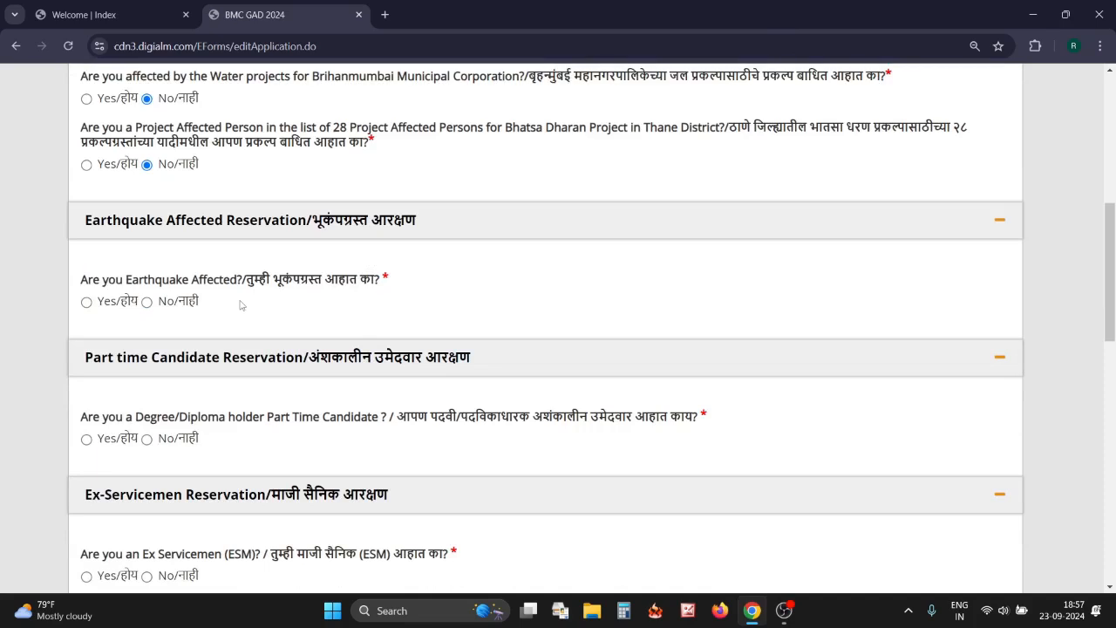
left_click(86, 302)
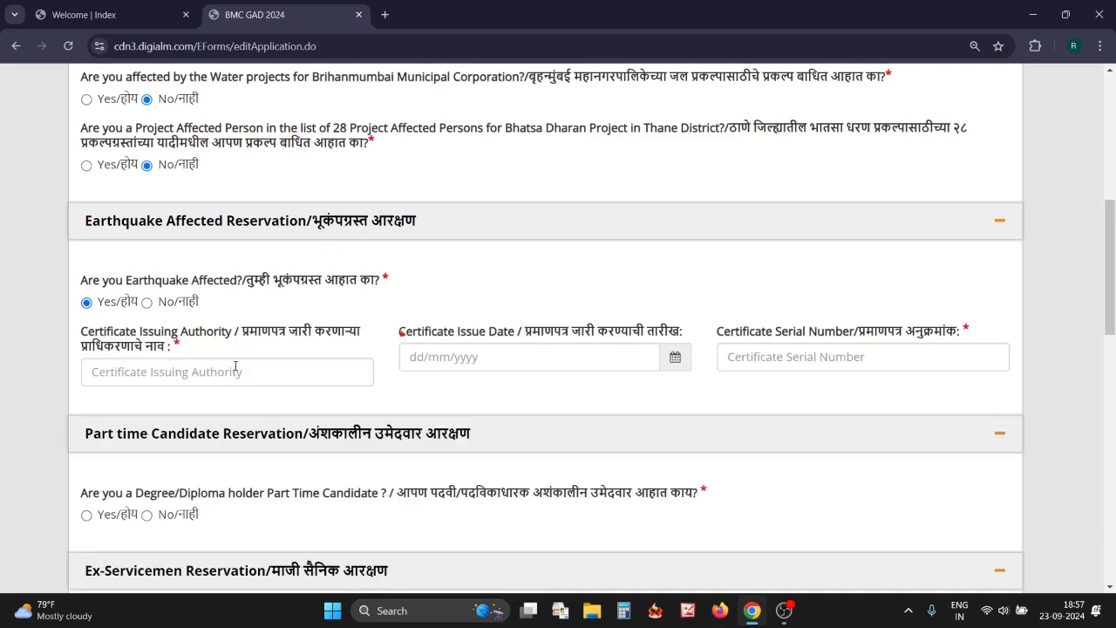
left_click(146, 302)
scroll(269, 351, "down", 2)
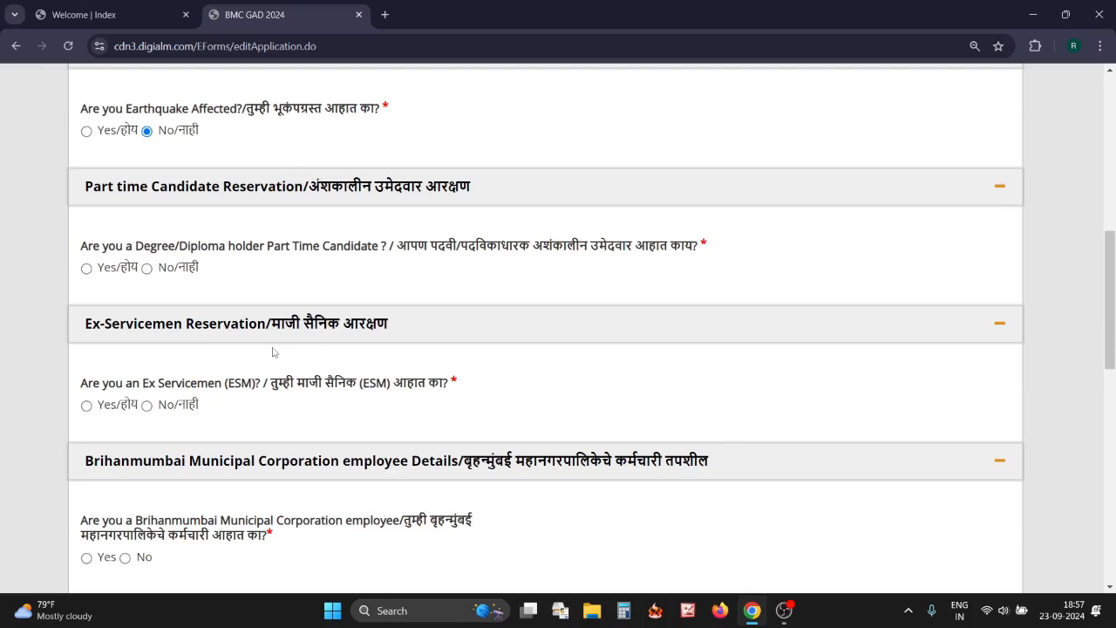
Answer No to the part-time candidate and ex-servicemen questions
left_click(148, 269)
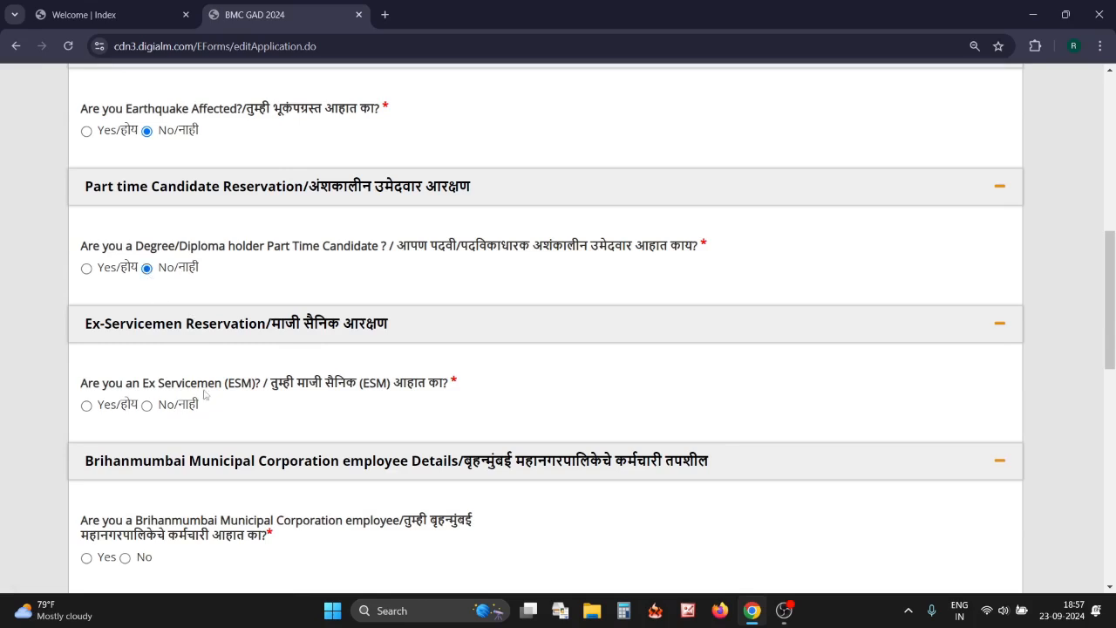
left_click(146, 405)
scroll(147, 406, "down", 3)
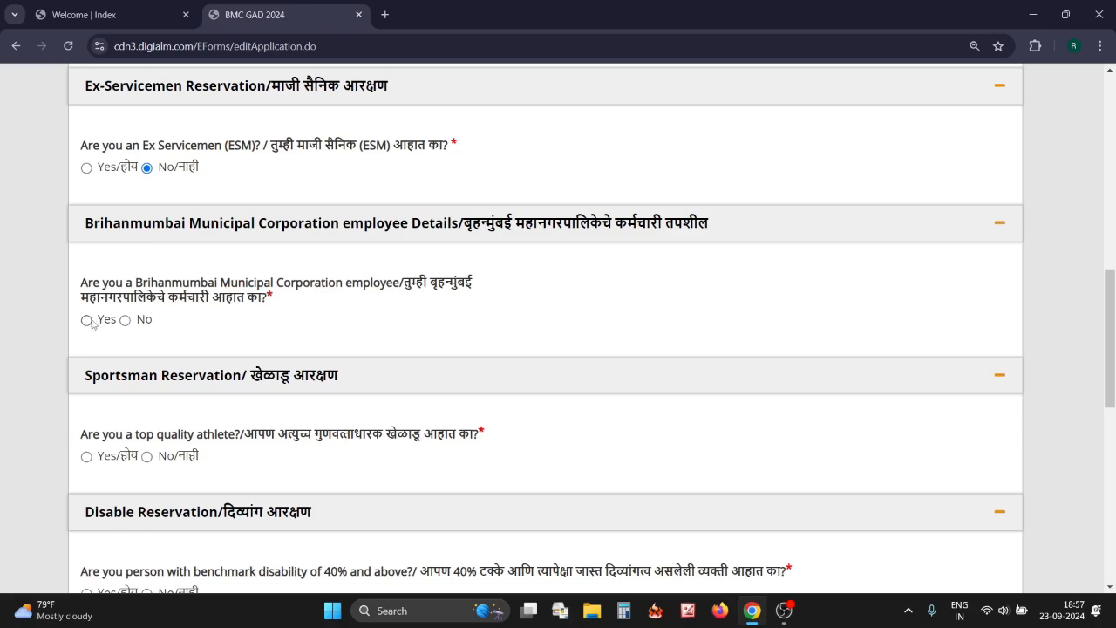
Answer No to the BMC employee and top-quality athlete questions
left_click(124, 320)
left_click(86, 457)
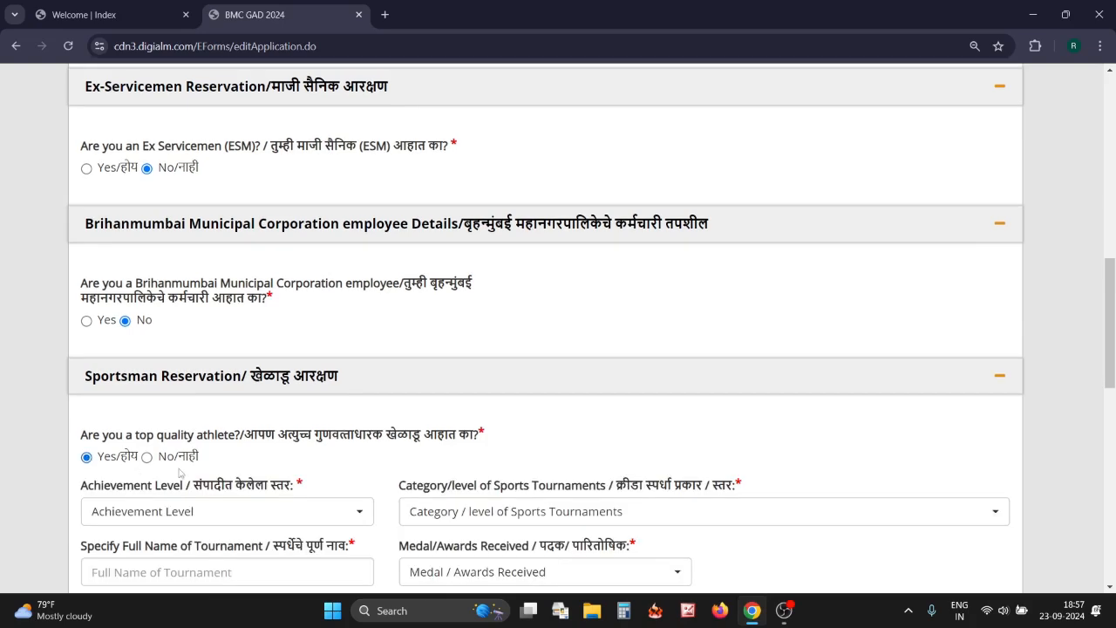
scroll(209, 466, "down", 2)
scroll(292, 426, "down", 1)
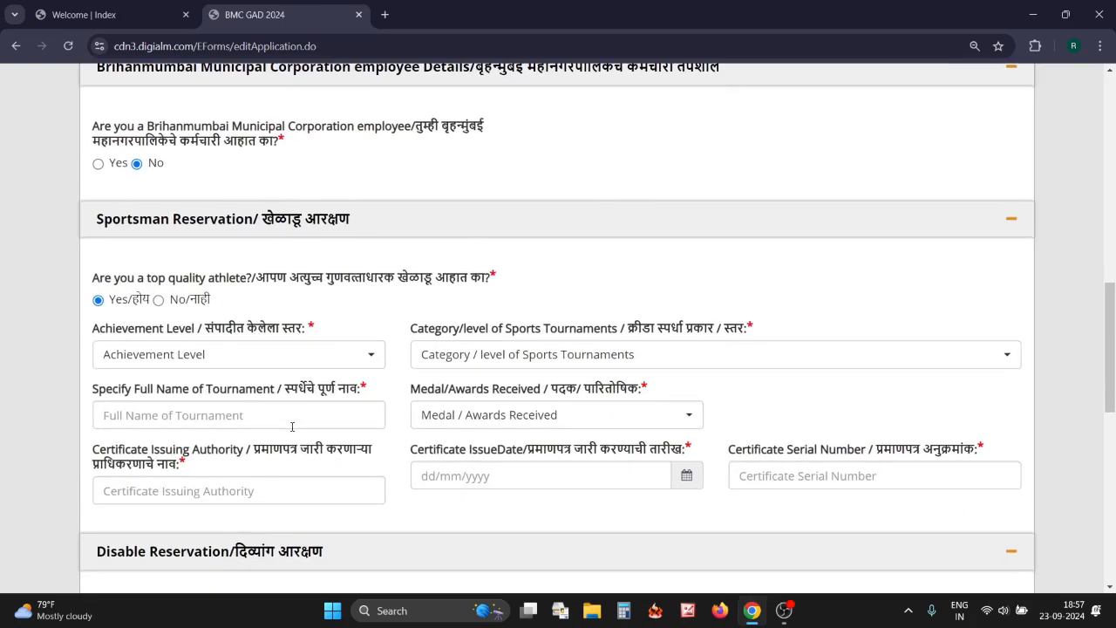
left_click(287, 364)
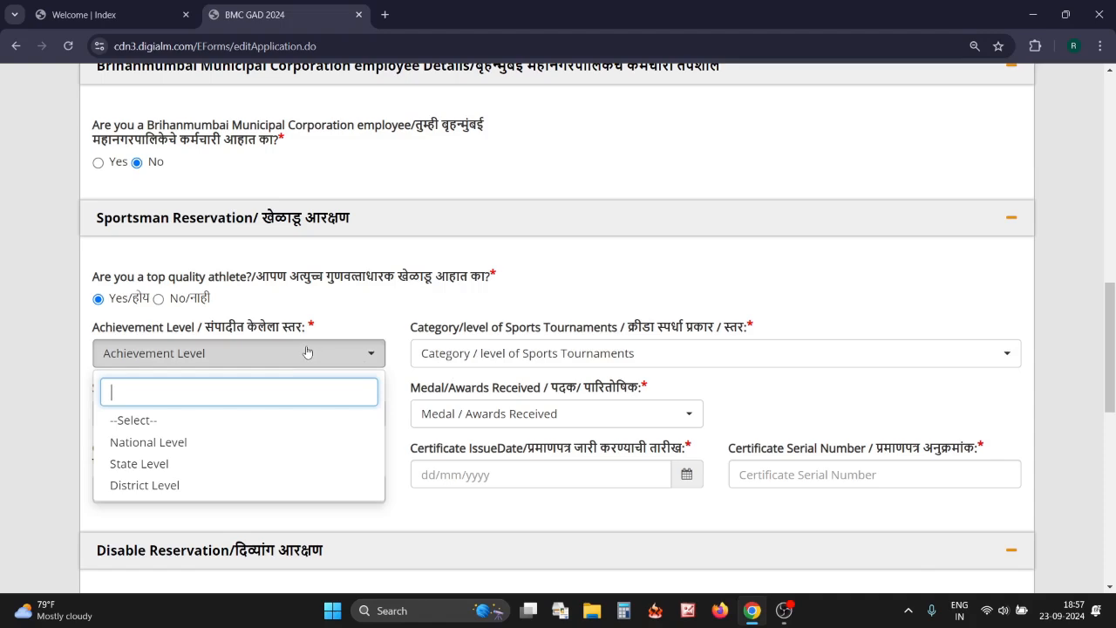
left_click(159, 299)
scroll(159, 301, "down", 3)
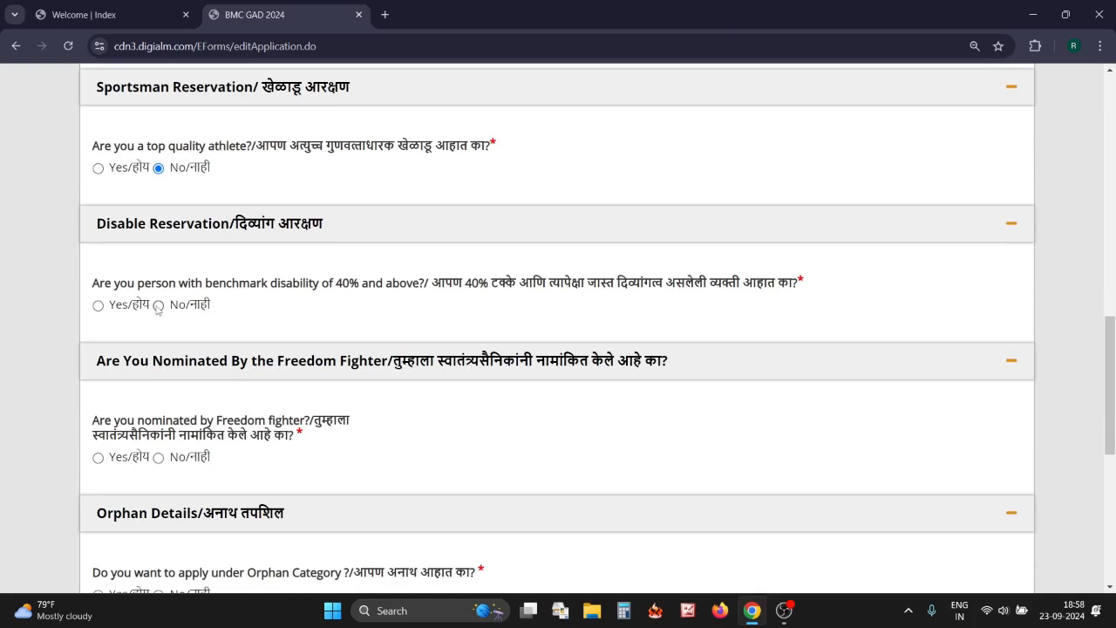
Answer No to the 40% benchmark disability question
left_click(98, 306)
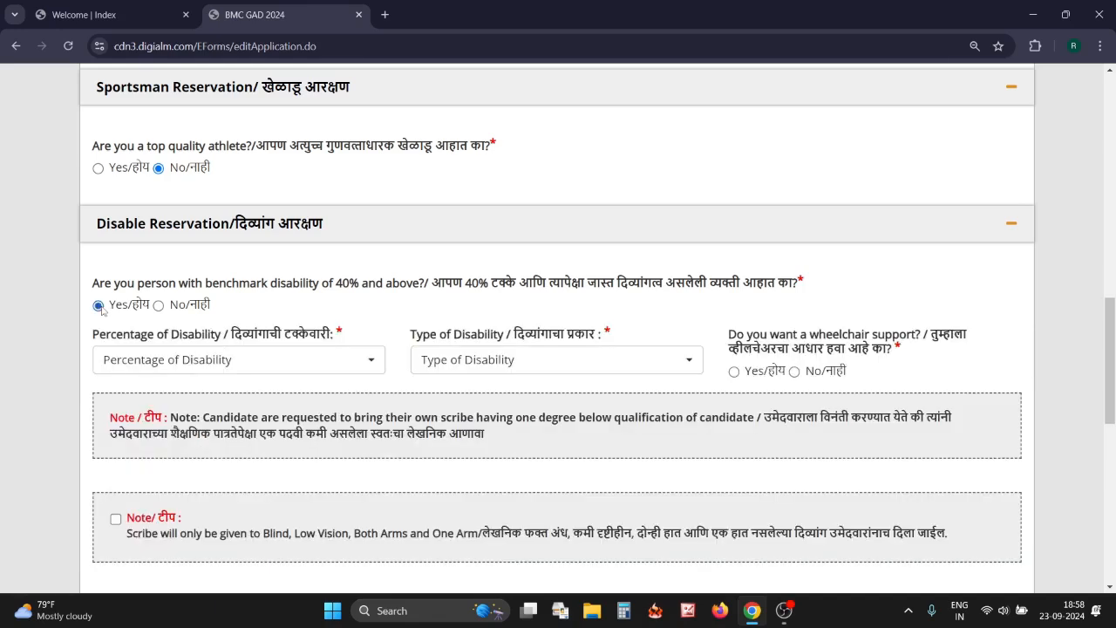
left_click(244, 360)
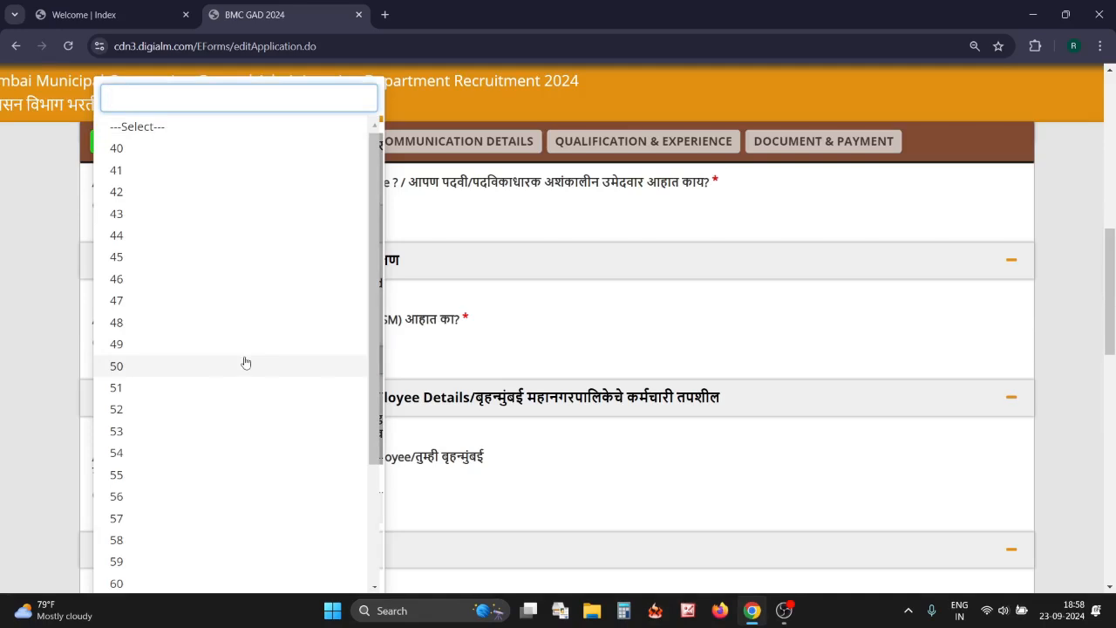
scroll(245, 361, "down", 2)
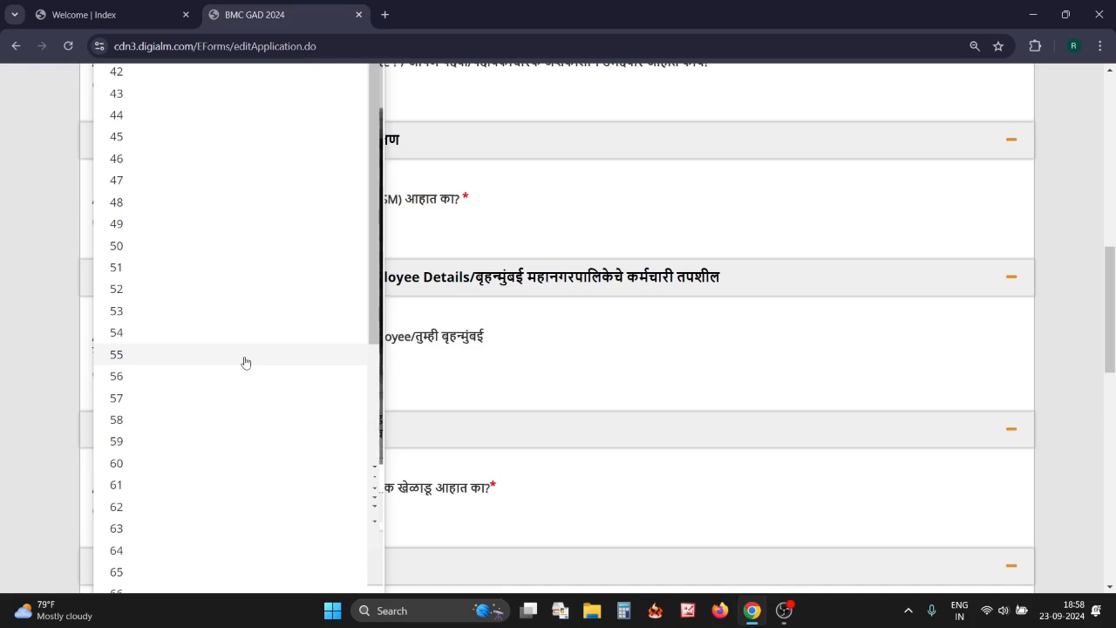
scroll(256, 338, "up", 3)
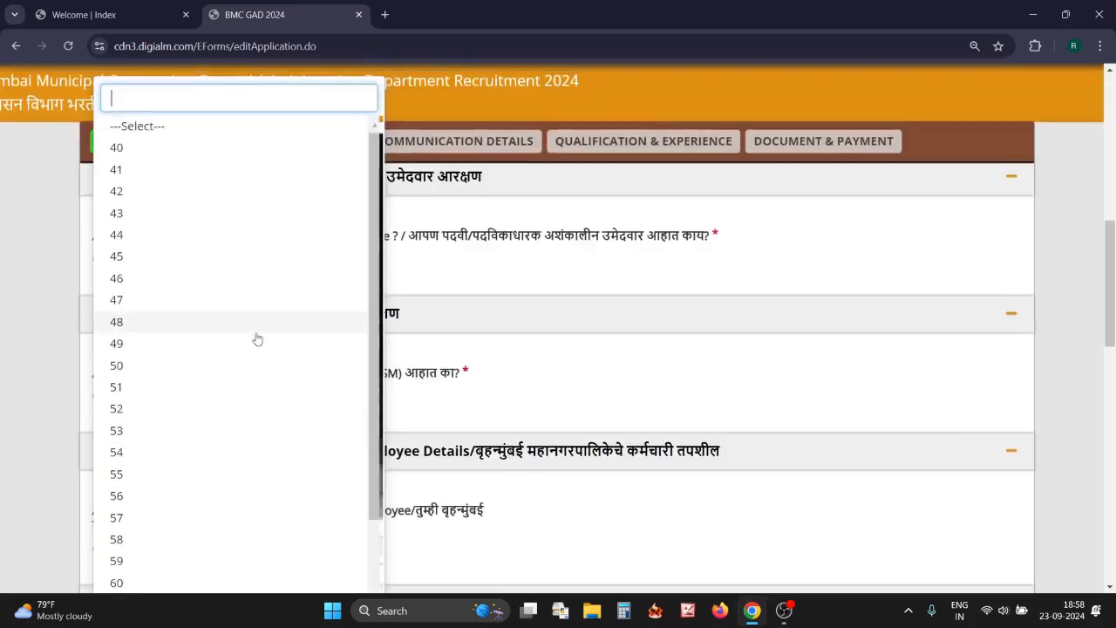
left_click(441, 277)
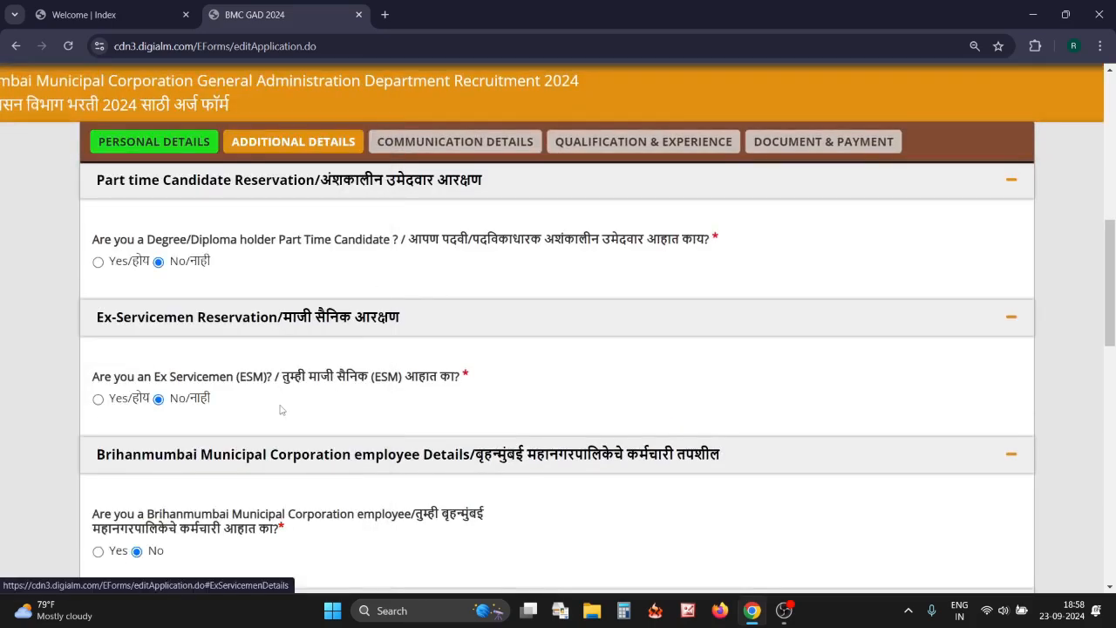
scroll(285, 324, "down", 3)
scroll(281, 410, "down", 2)
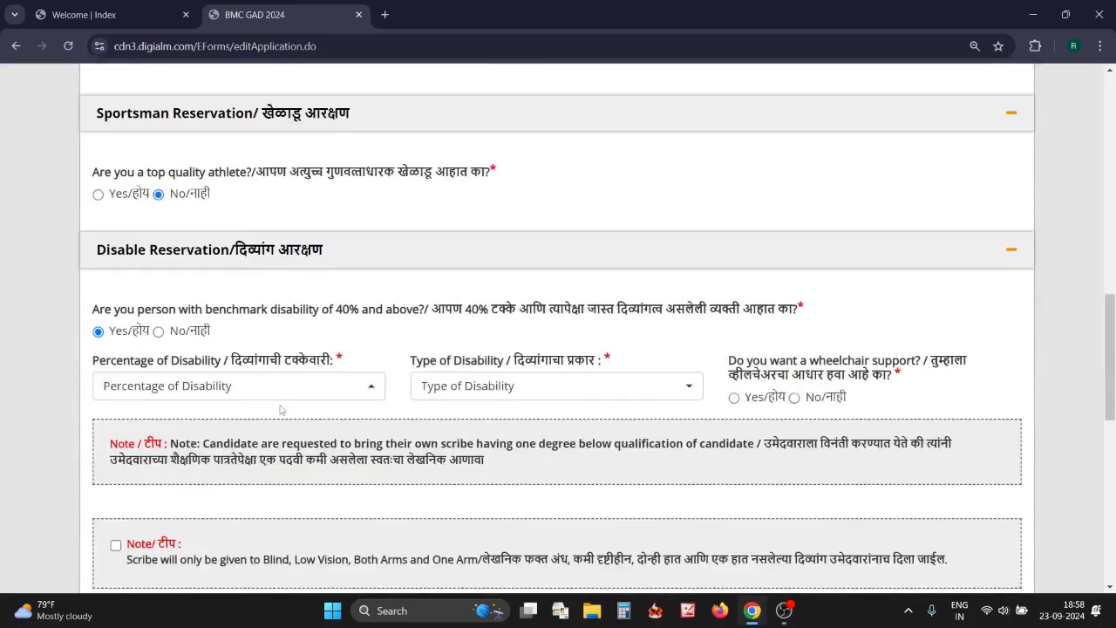
left_click(157, 331)
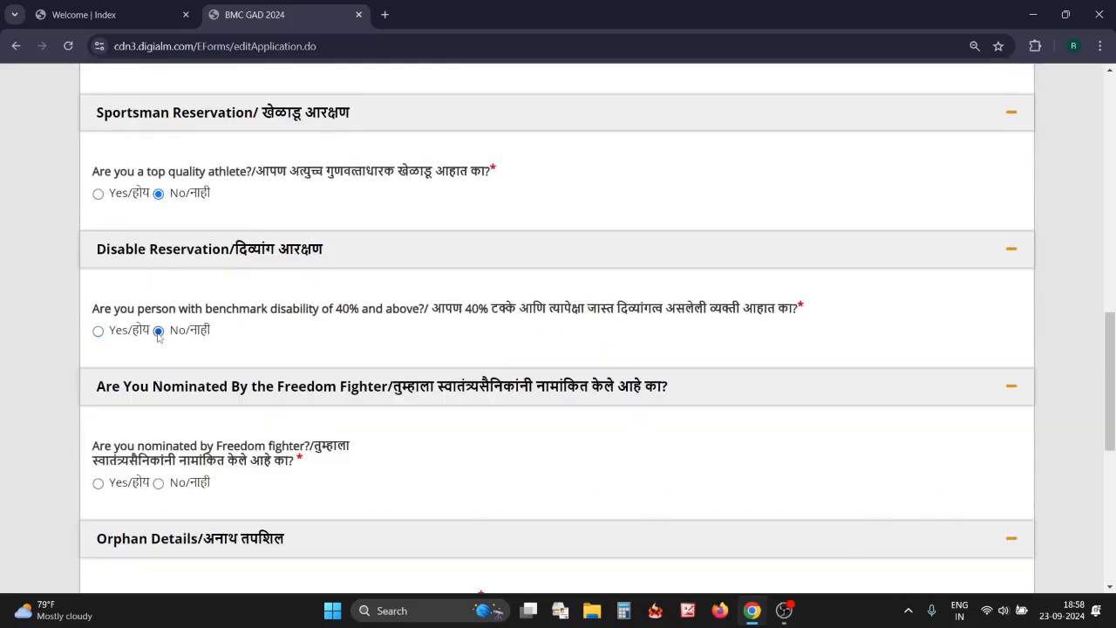
scroll(270, 428, "down", 1)
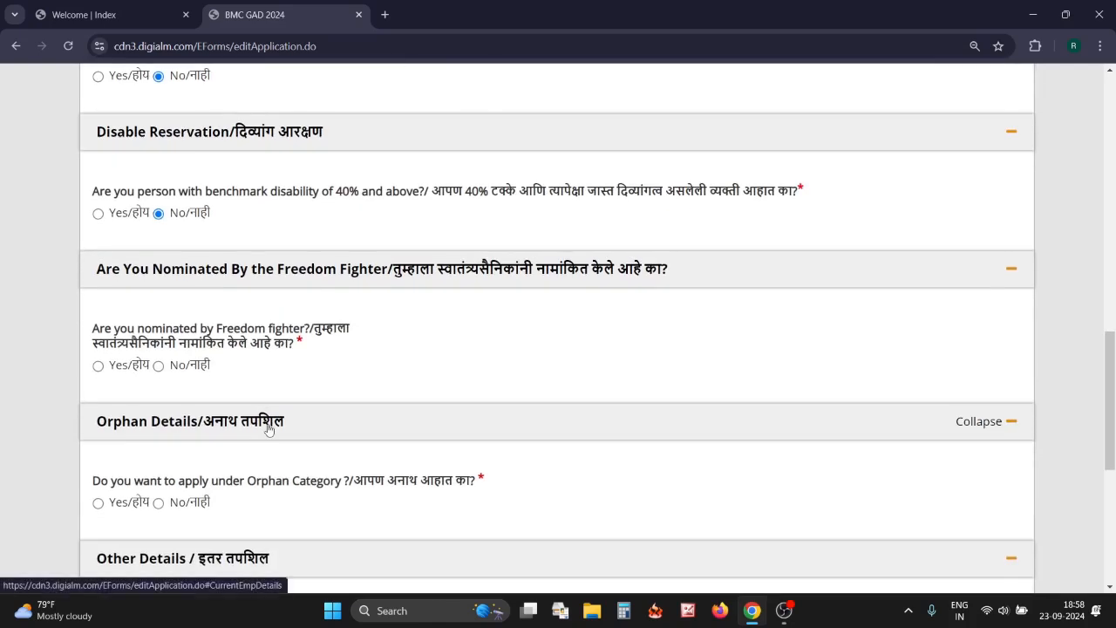
Answer No to the Freedom Fighter nomination question
left_click(99, 366)
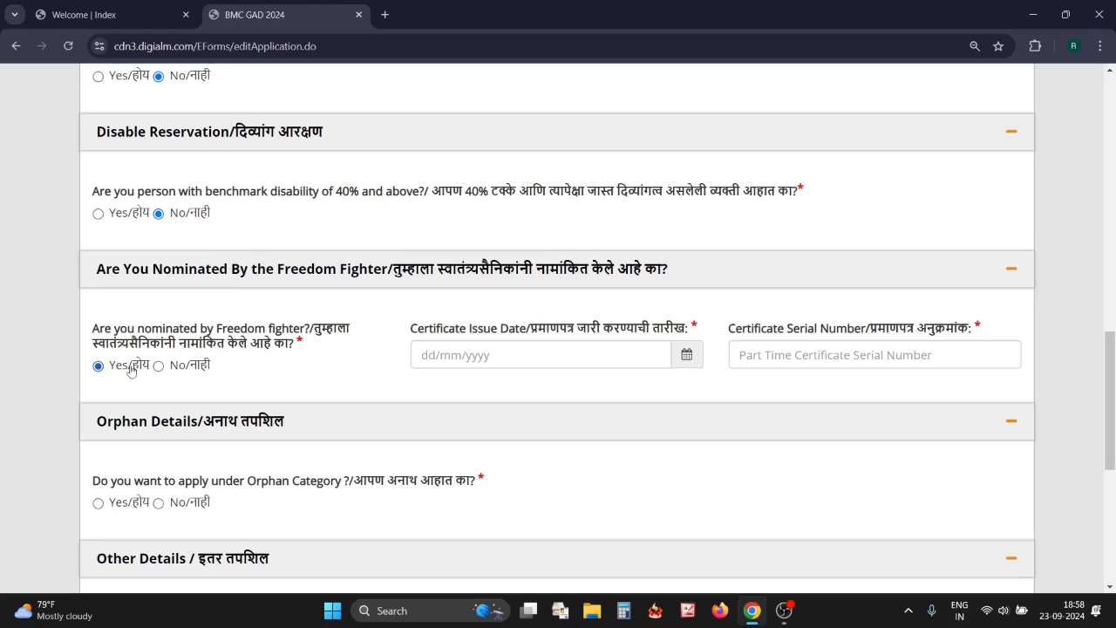
left_click(158, 366)
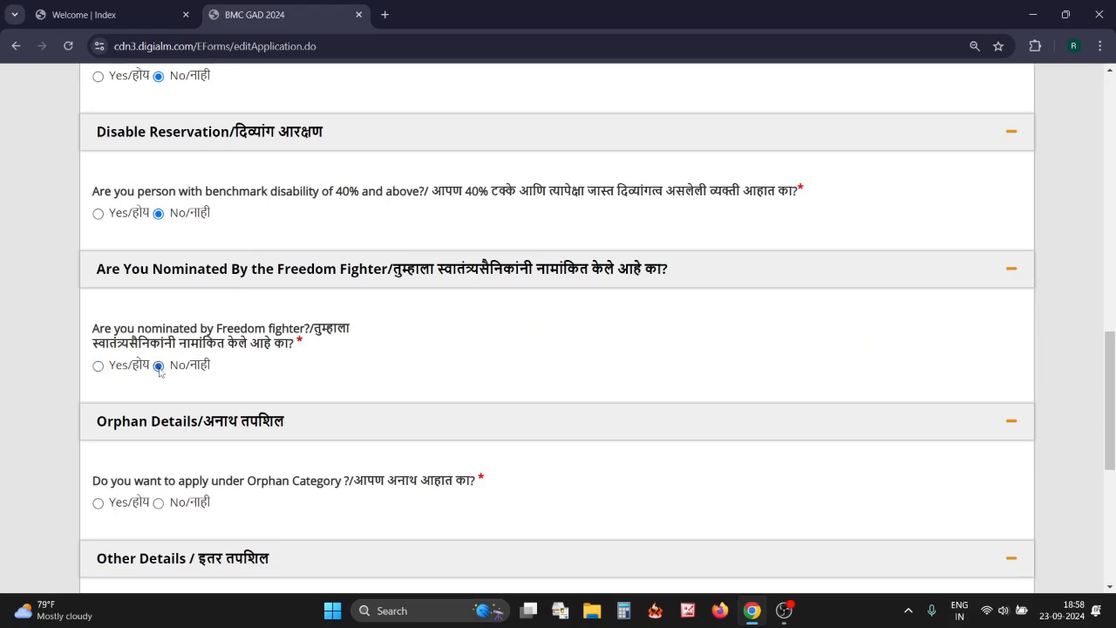
scroll(245, 441, "down", 2)
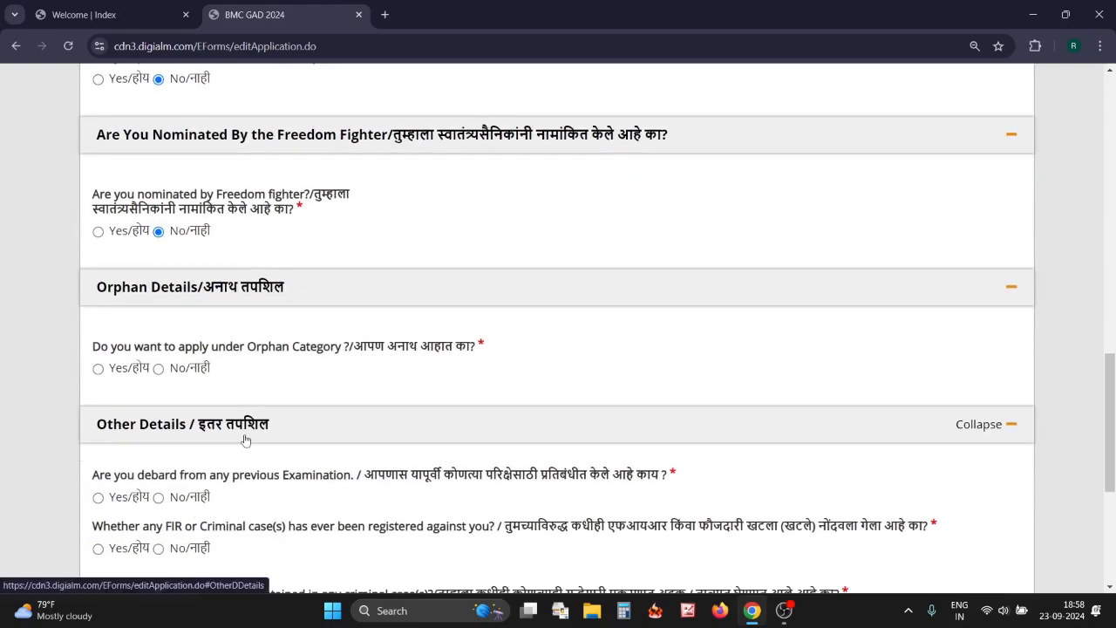
Answer No to the orphan, debarment, FIR, arrest and conviction questions
left_click(157, 368)
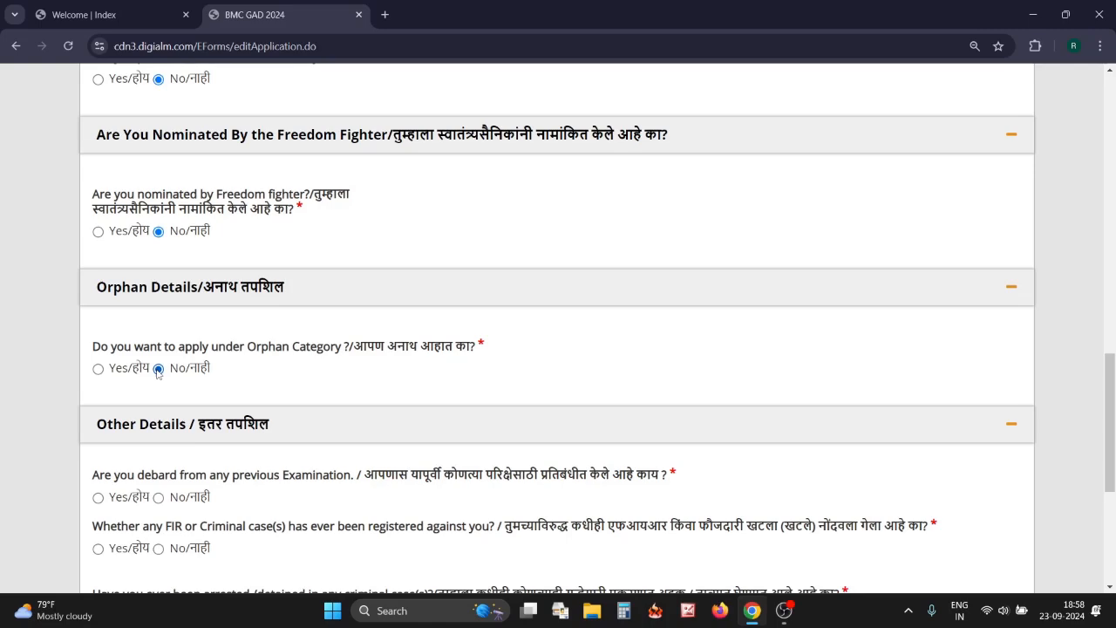
scroll(158, 373, "down", 3)
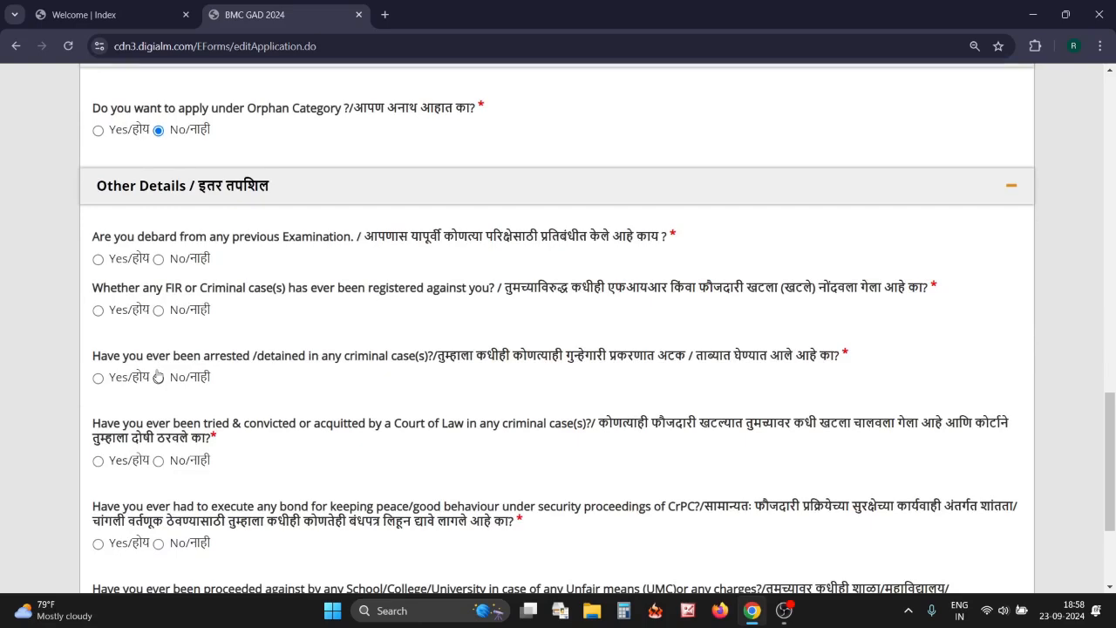
left_click(158, 260)
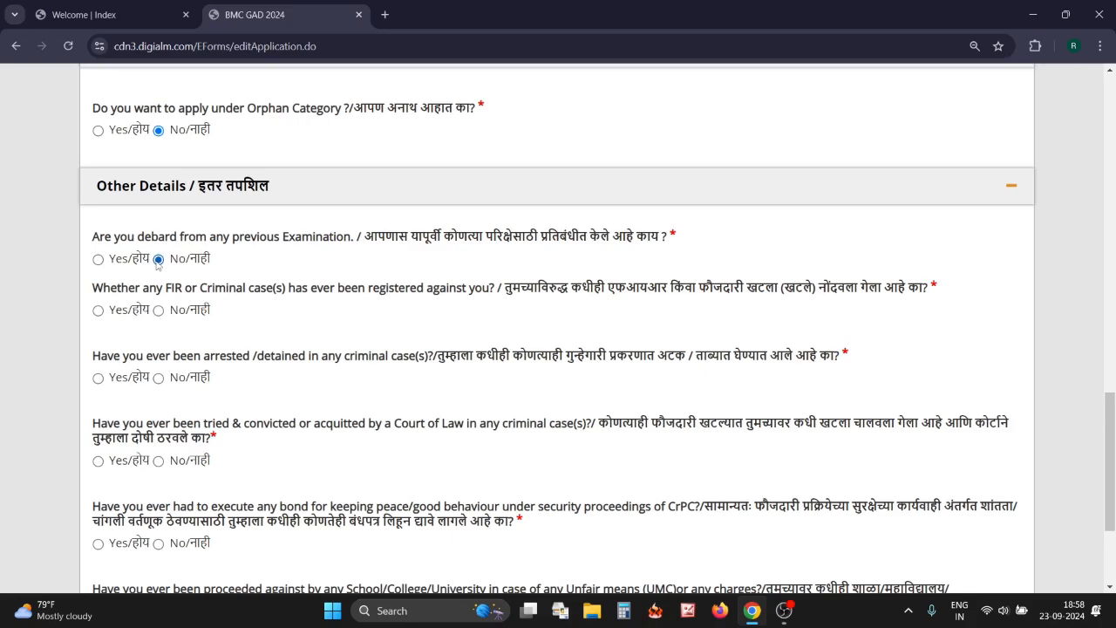
left_click(158, 311)
left_click(158, 378)
left_click(158, 462)
Answer No to the peace bond, unfair means, pending criminal proceedings and departmental enquiry questions
scroll(161, 466, "down", 2)
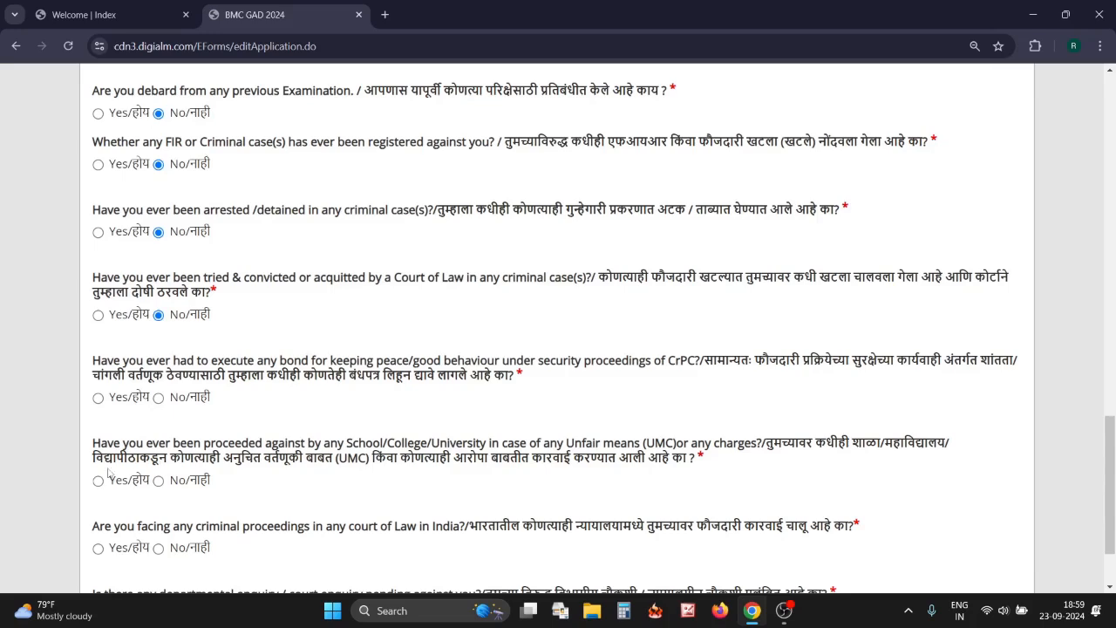
left_click(157, 398)
scroll(160, 401, "down", 1)
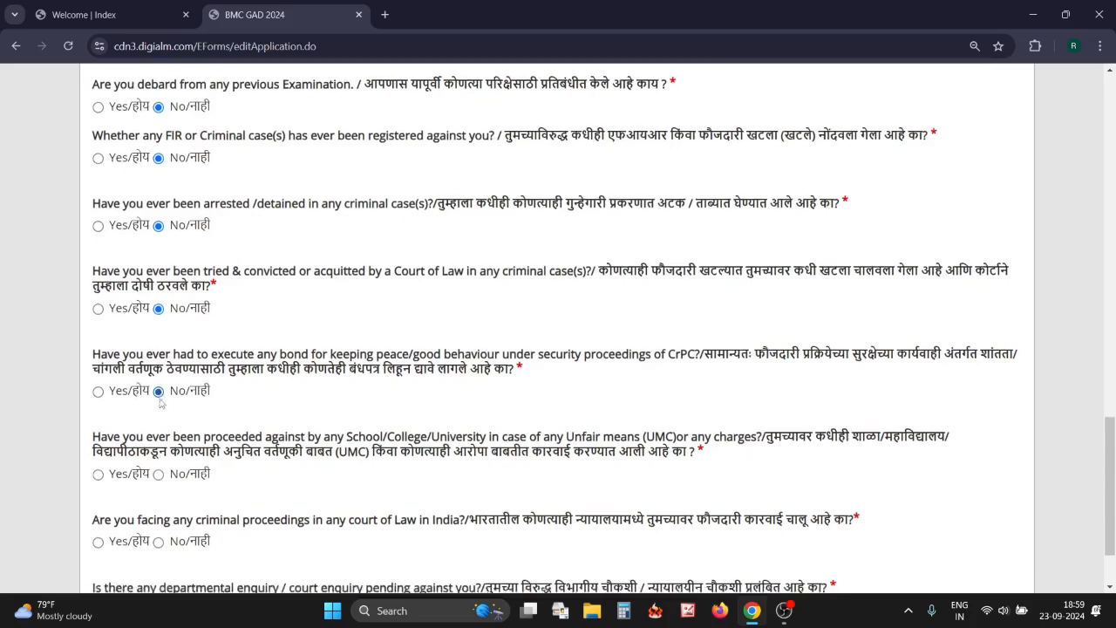
scroll(178, 419, "down", 1)
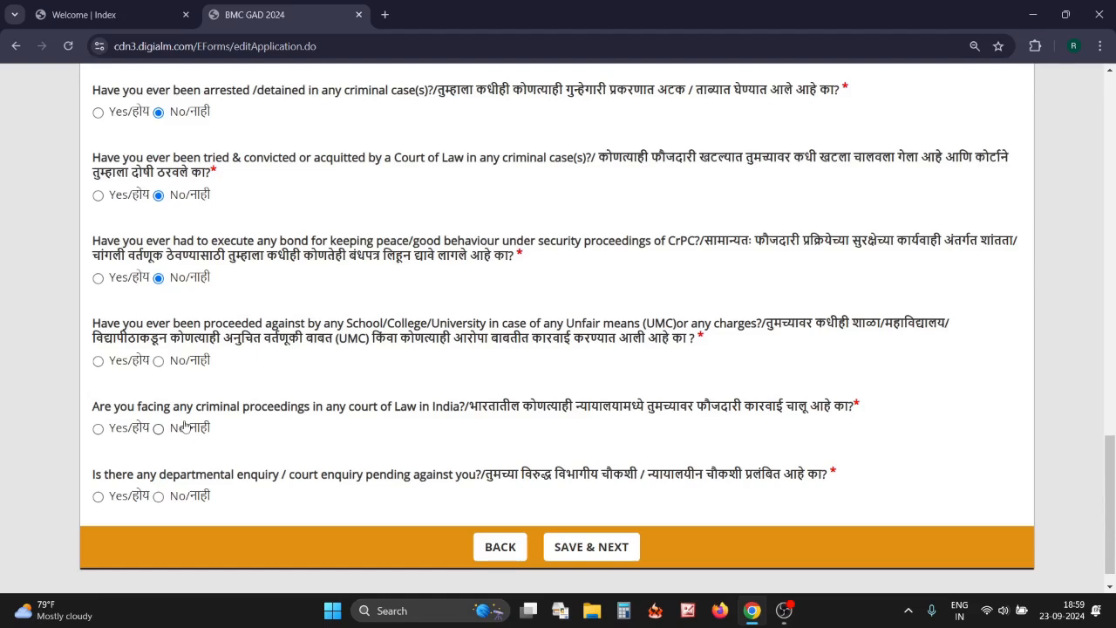
left_click(158, 360)
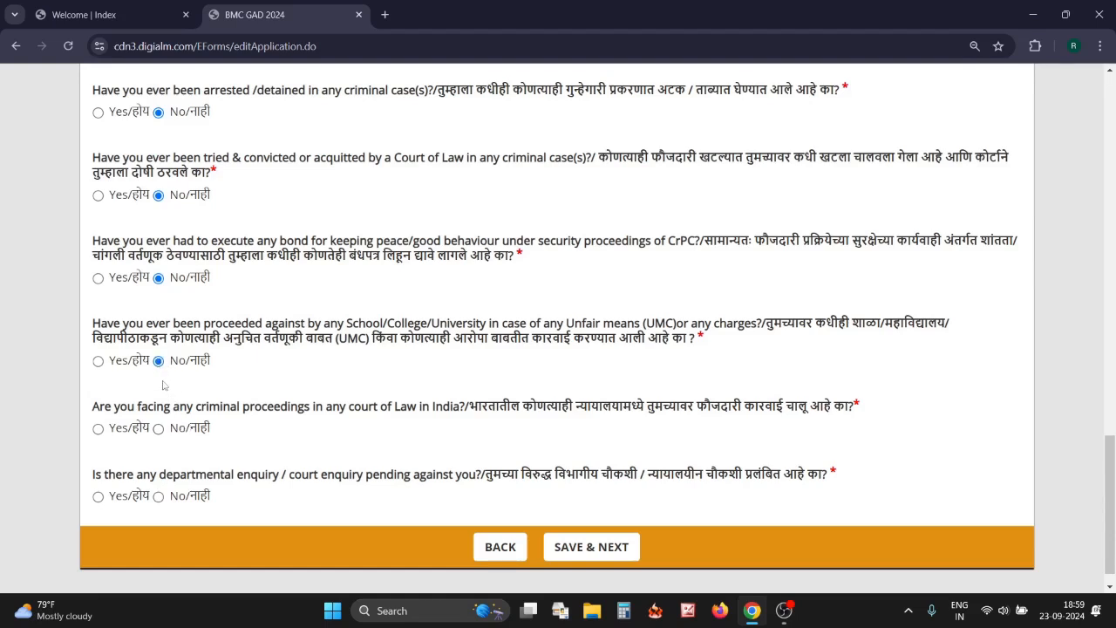
left_click(158, 428)
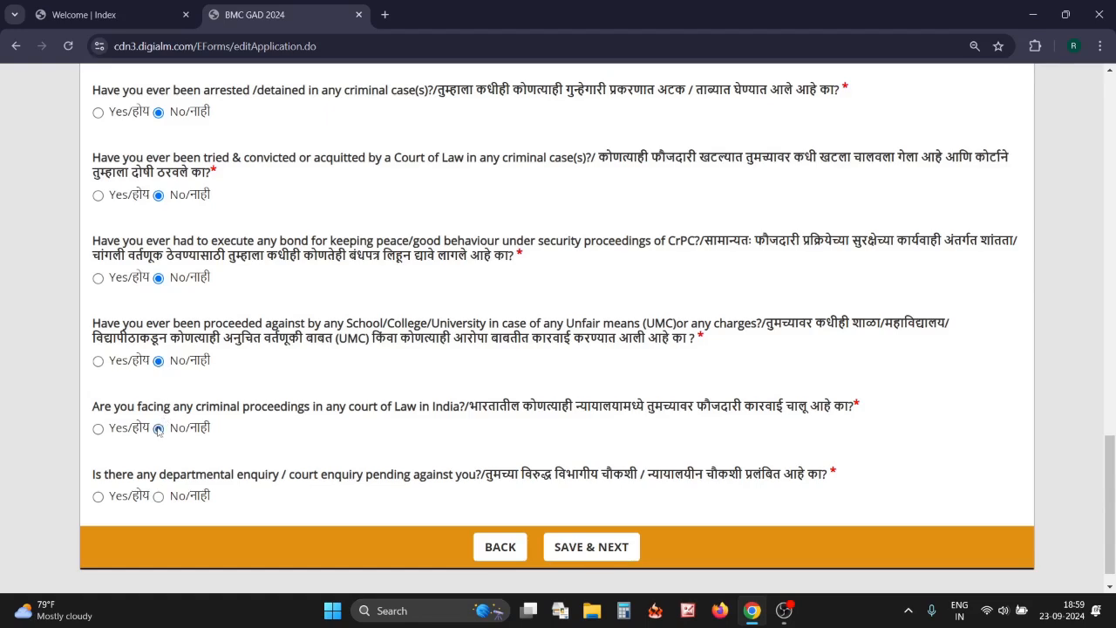
left_click(158, 497)
Save the Other Details answers, then save the India, Maharashtra, Nashik correspondence address
left_click(598, 550)
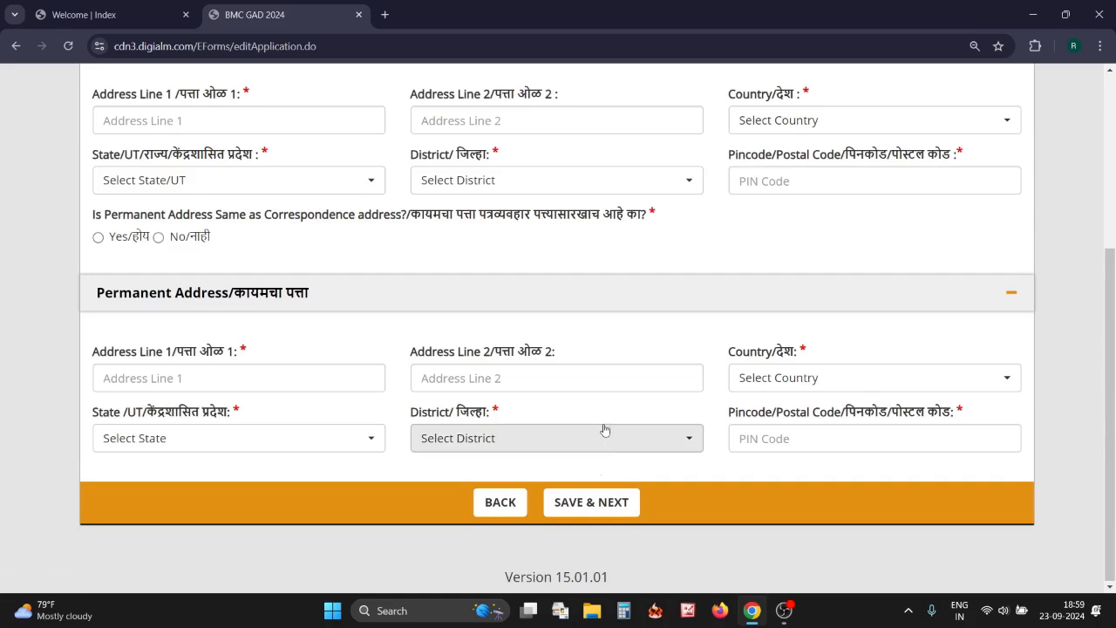
scroll(605, 430, "up", 2)
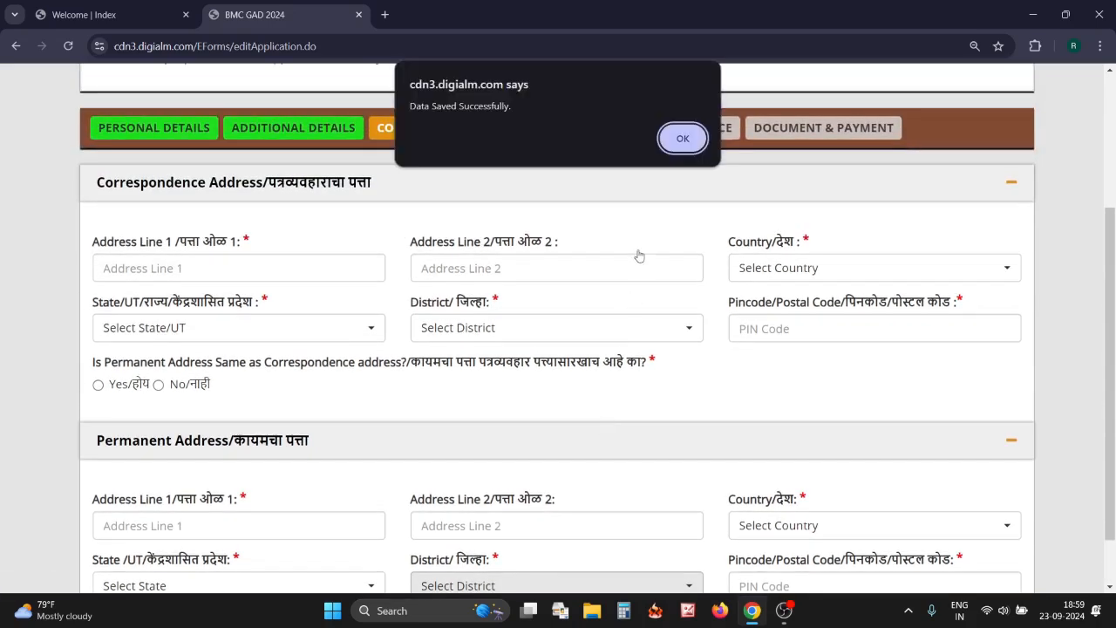
left_click(684, 142)
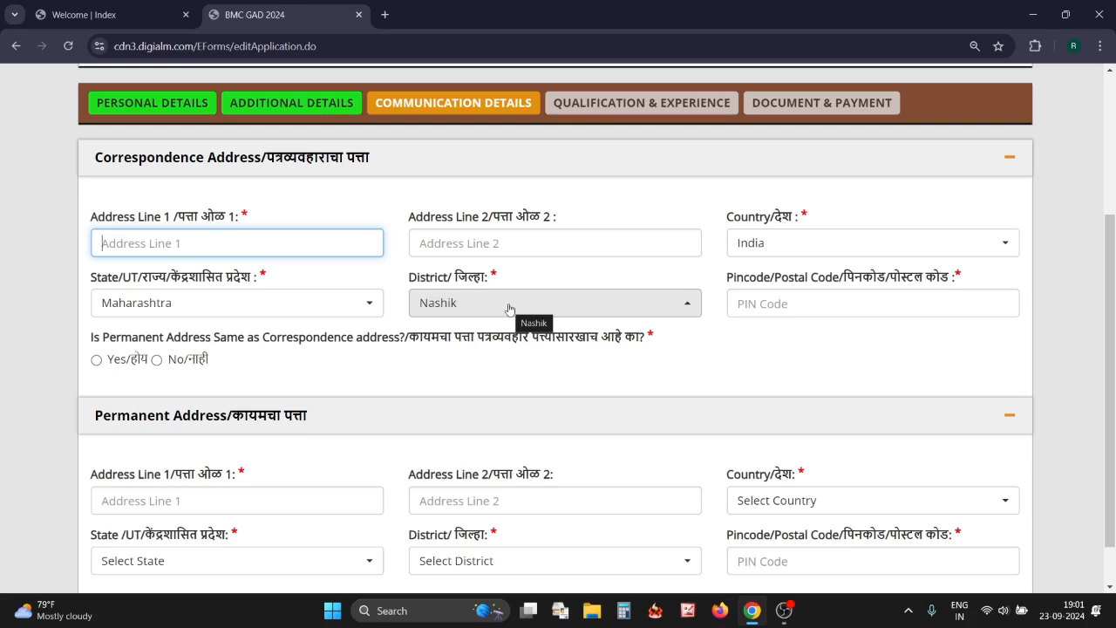
left_click(746, 306)
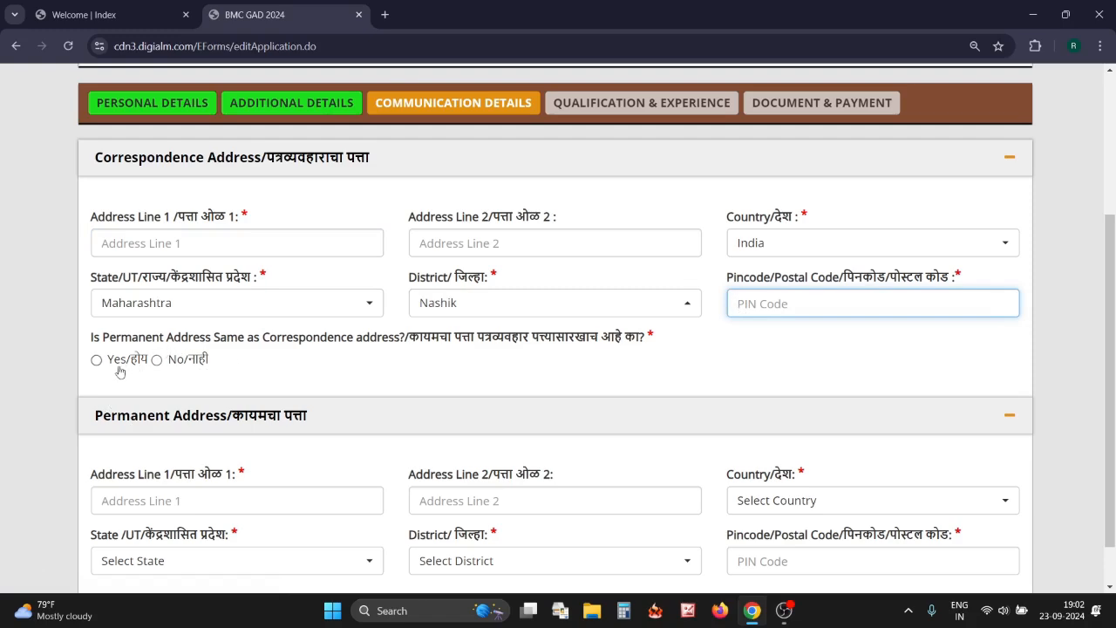
scroll(386, 401, "down", 2)
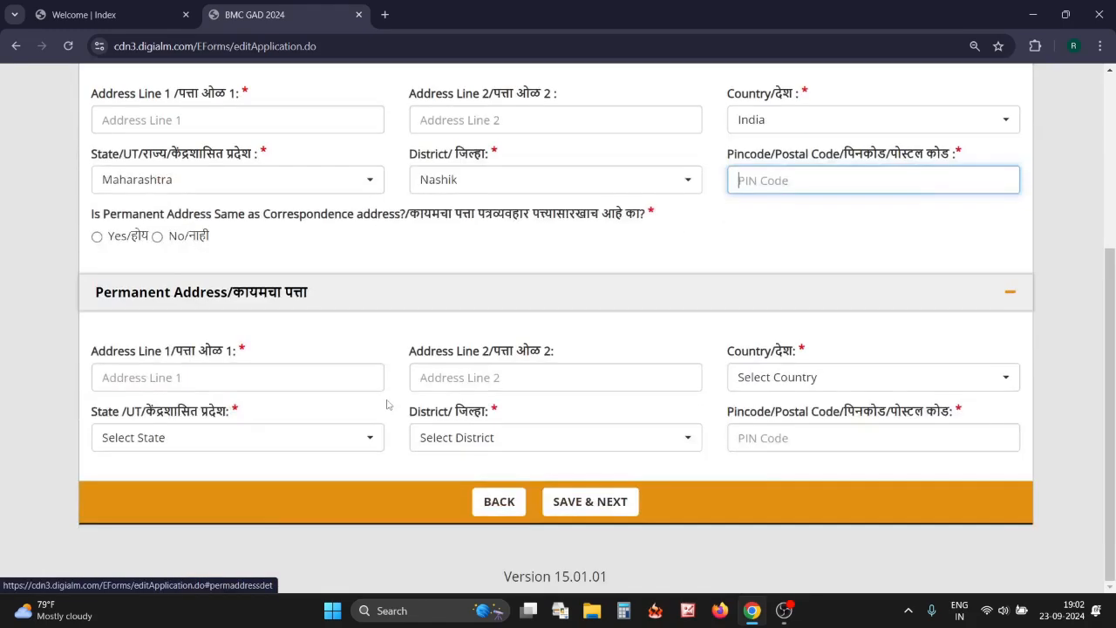
left_click(550, 495)
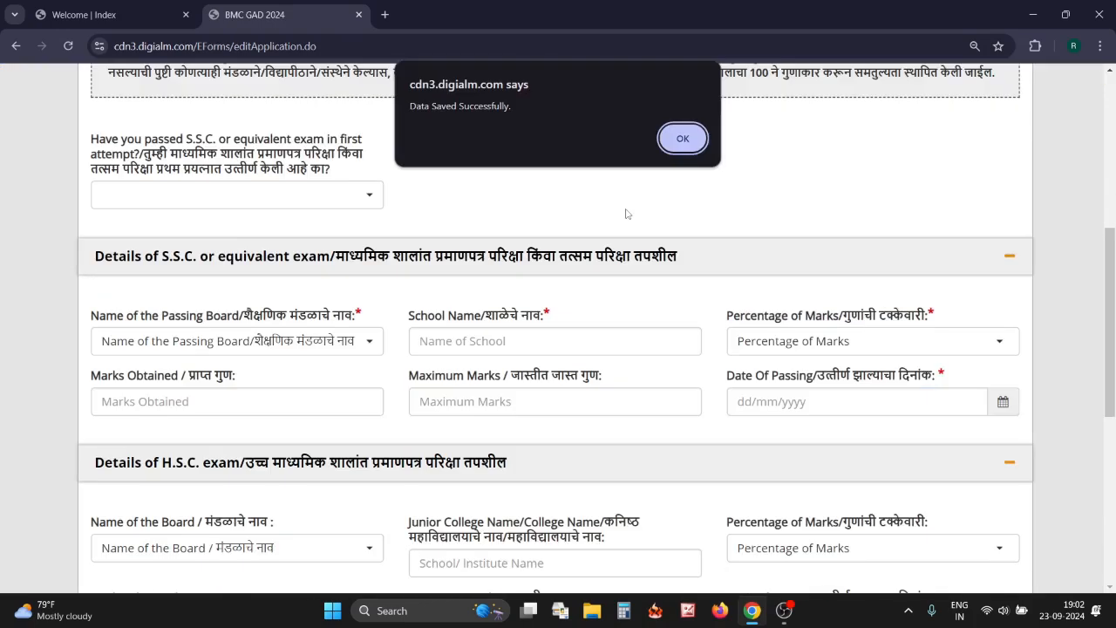
Dismiss the saved alert and answer Yes to passing S.S.C. at first attempt
left_click(683, 139)
scroll(615, 179, "up", 2)
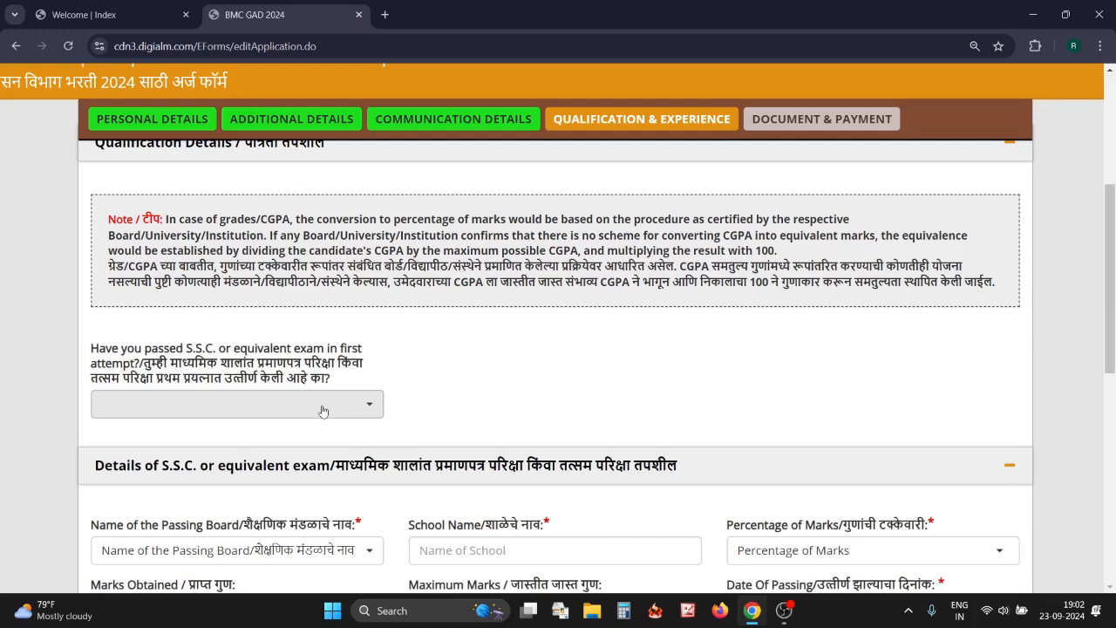
left_click(370, 403)
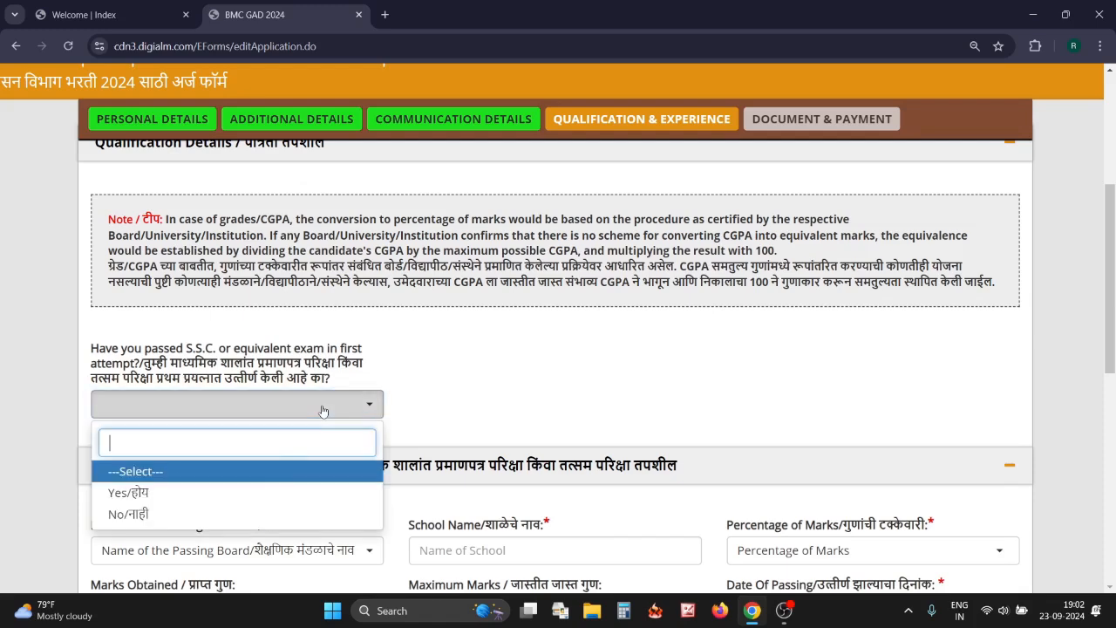
left_click(207, 499)
scroll(426, 420, "down", 1)
scroll(425, 420, "down", 2)
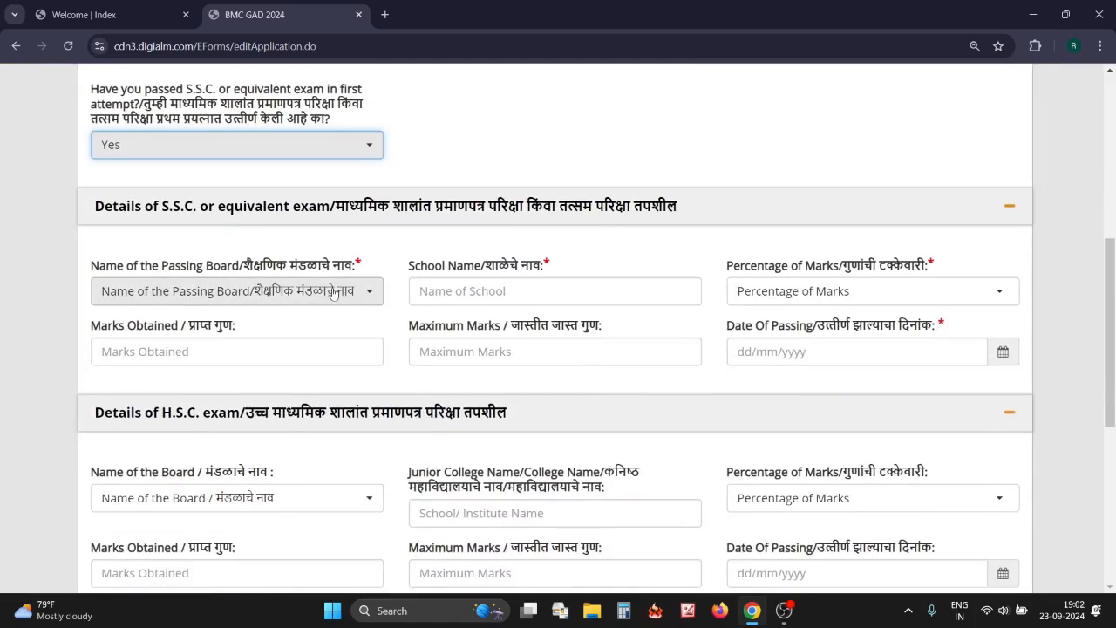
Set the S.S.C. board to Maharashtra State Board and marks format to Percentage
left_click(329, 300)
left_click(245, 385)
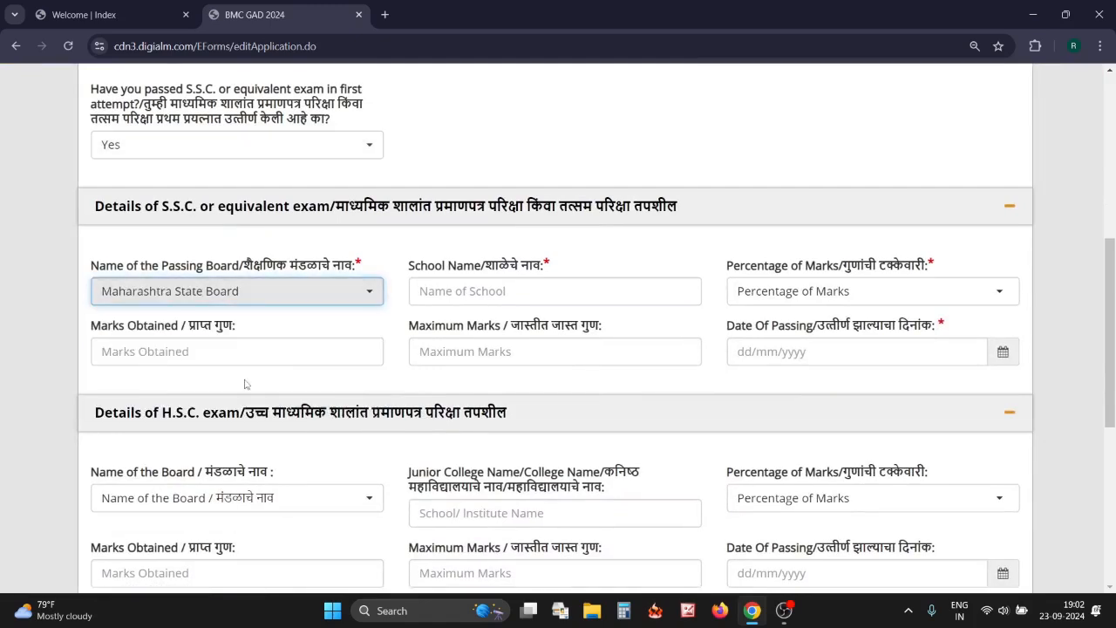
left_click(471, 290)
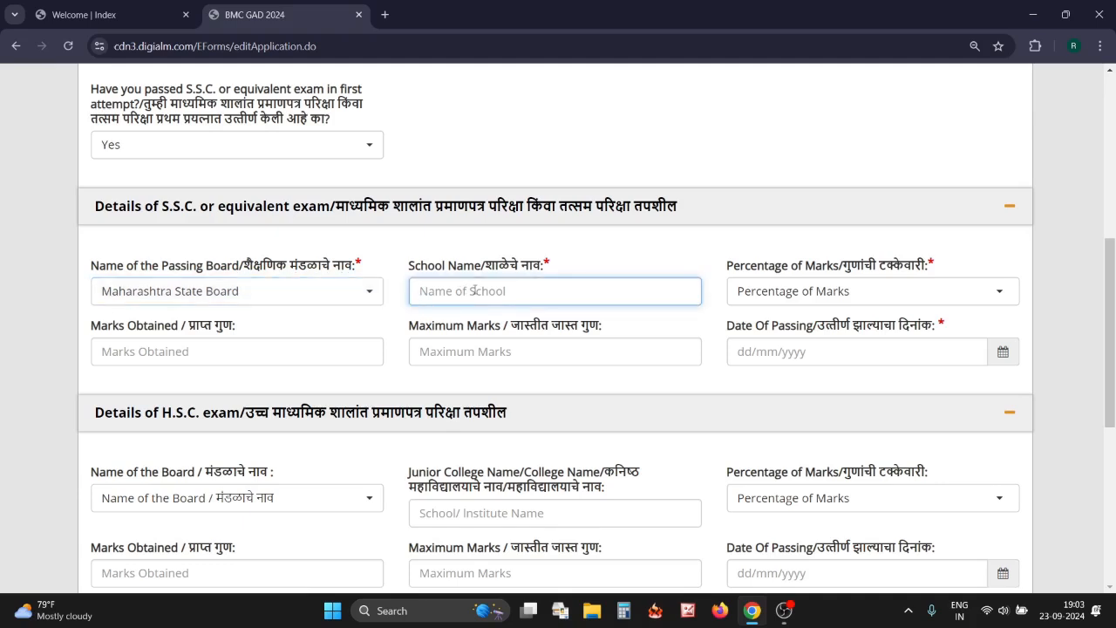
left_click(803, 303)
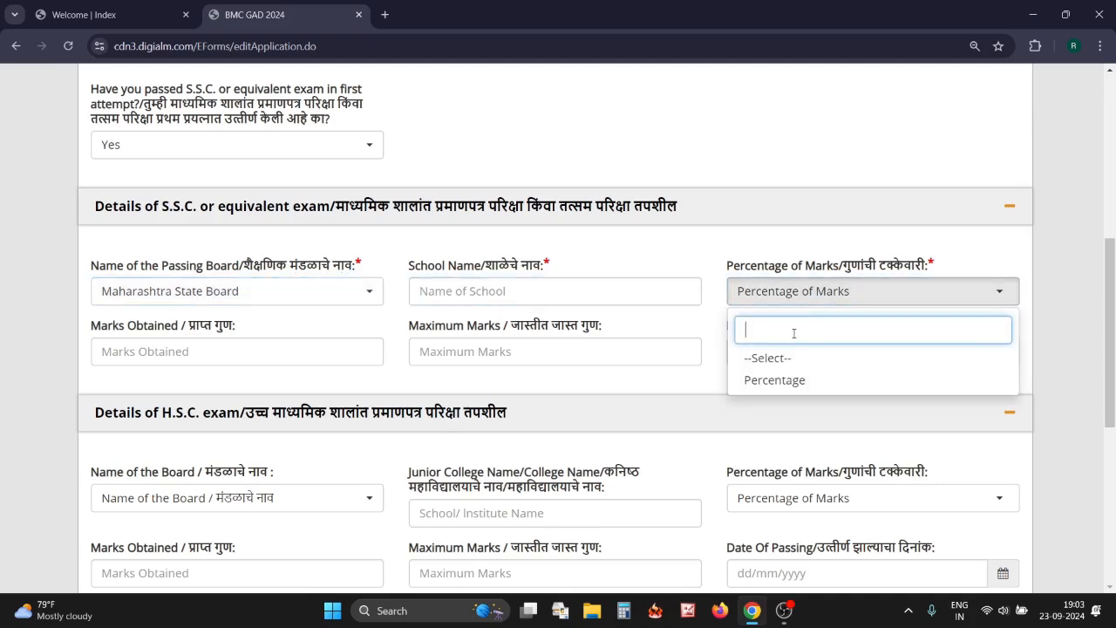
left_click(775, 380)
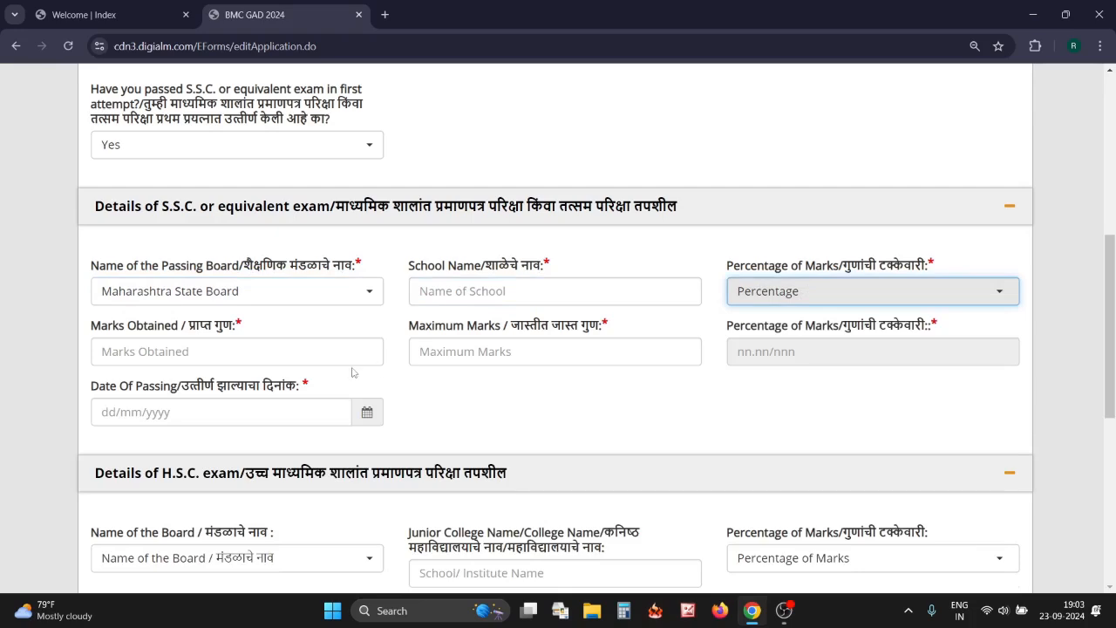
left_click(275, 356)
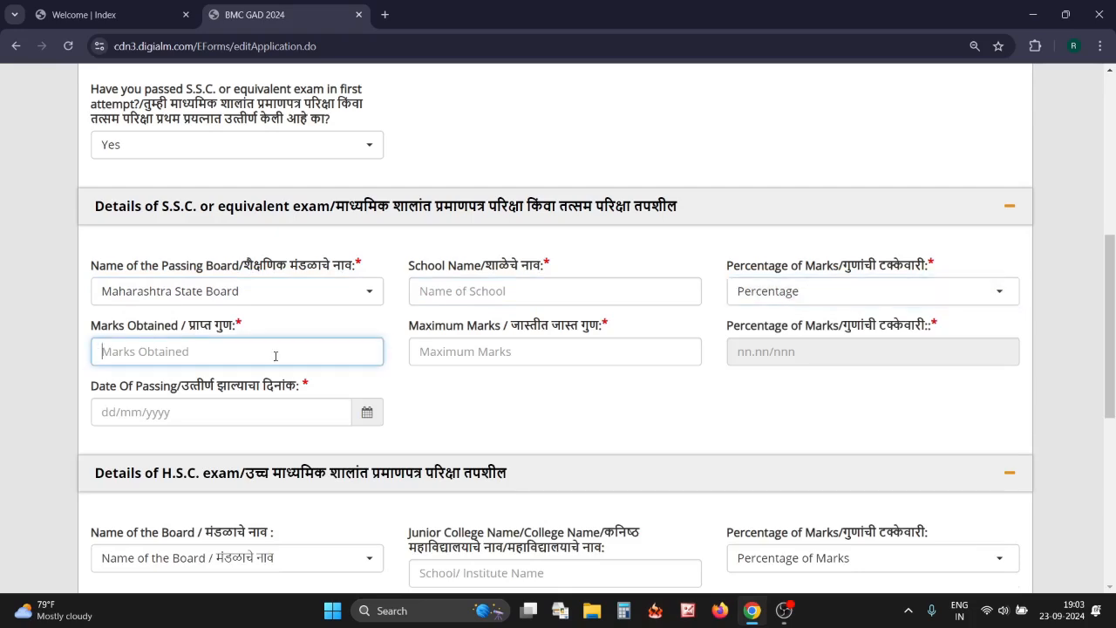
left_click(450, 356)
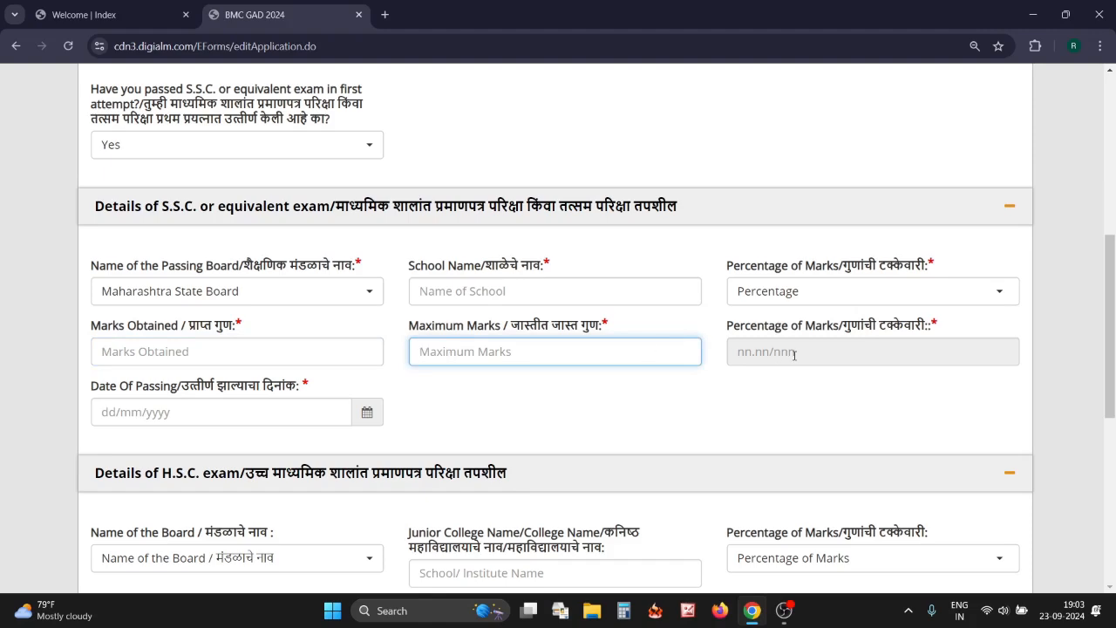
left_click(378, 414)
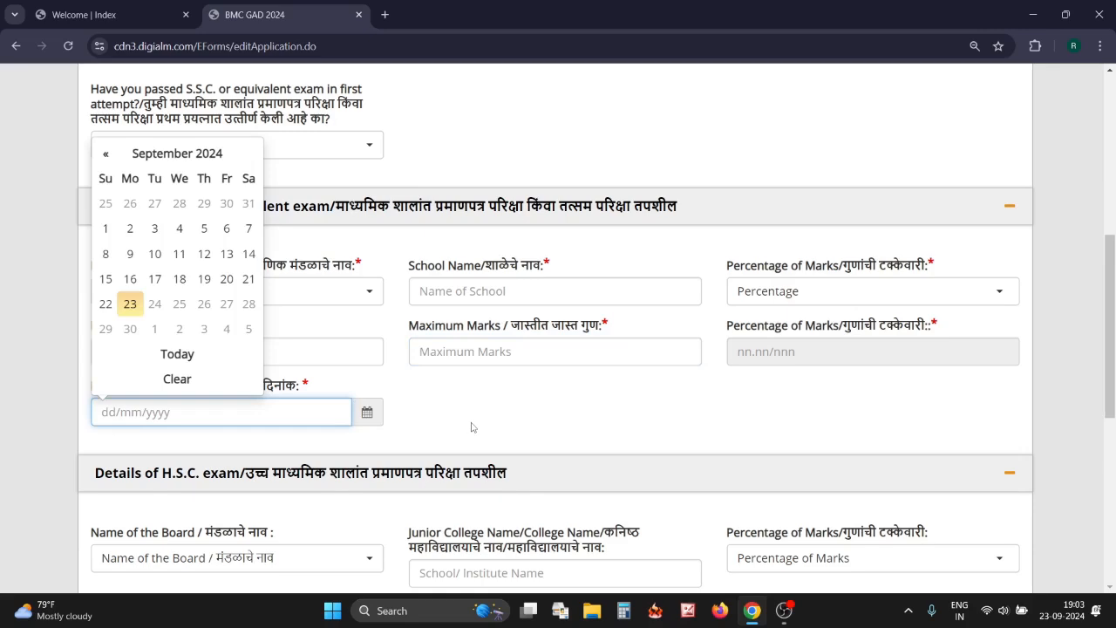
scroll(471, 427, "down", 3)
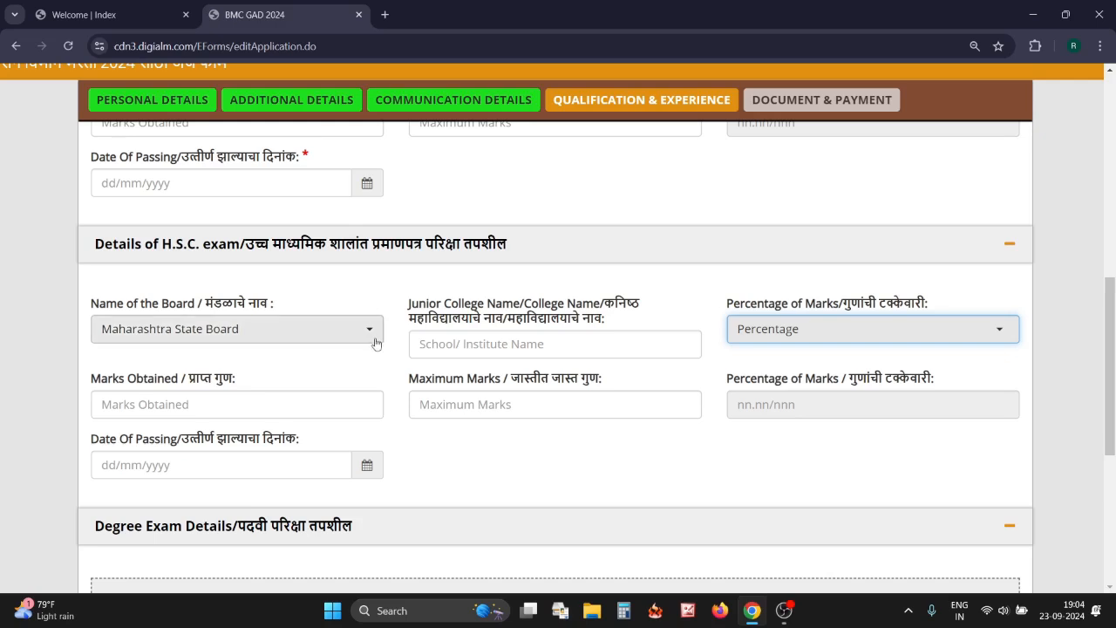
Set the H.S.C. marks format to Percentage and step through the marks and passing-date fields
left_click(483, 353)
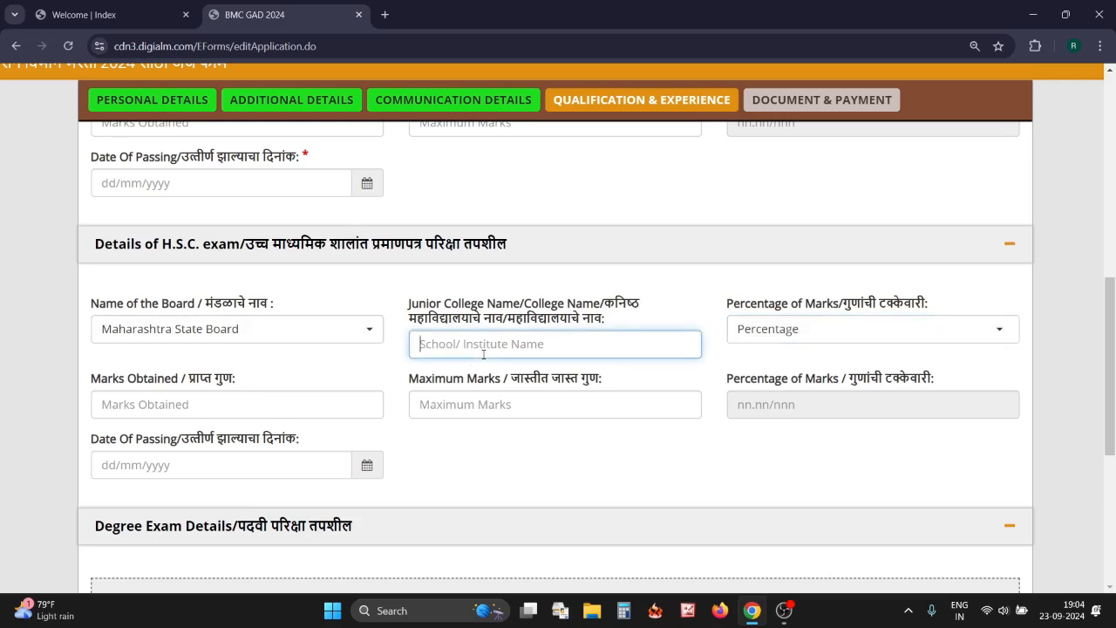
left_click(760, 337)
left_click(776, 423)
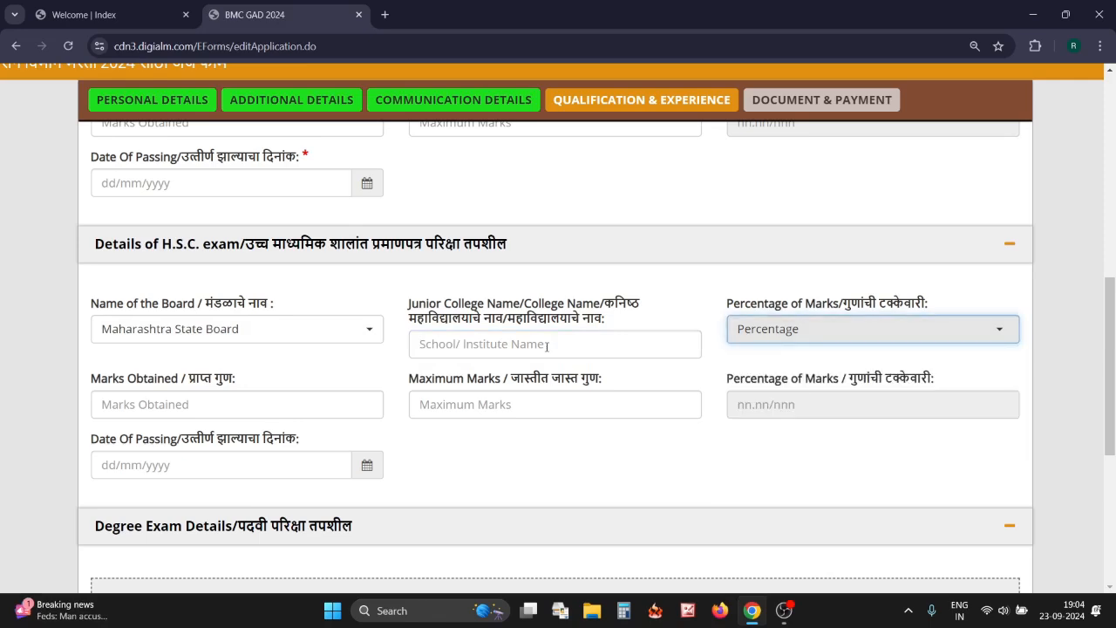
left_click(302, 408)
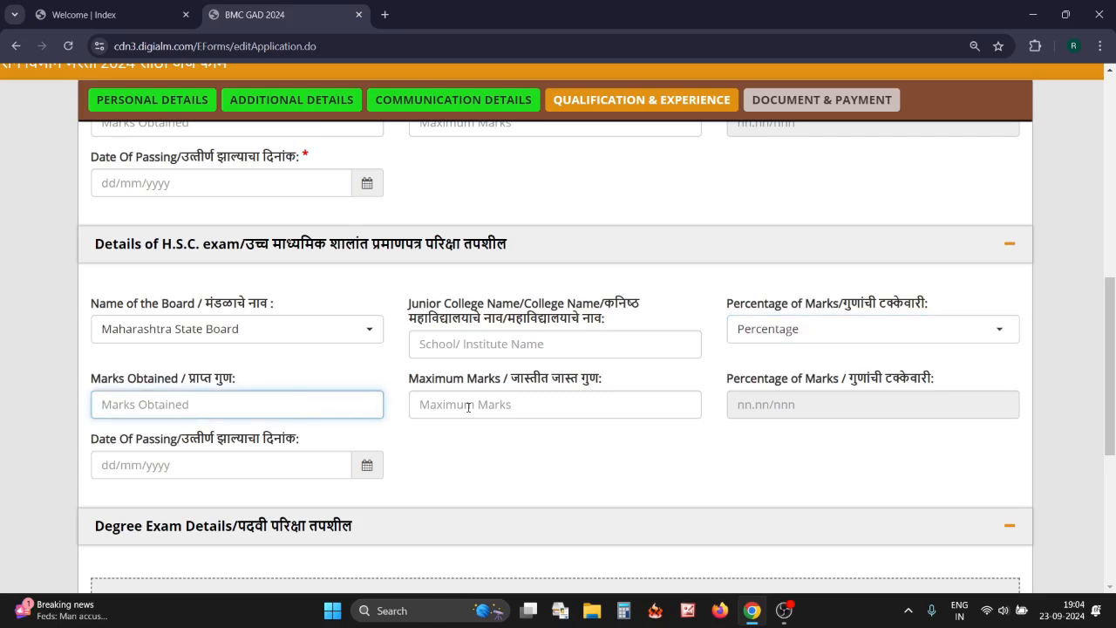
left_click(468, 407)
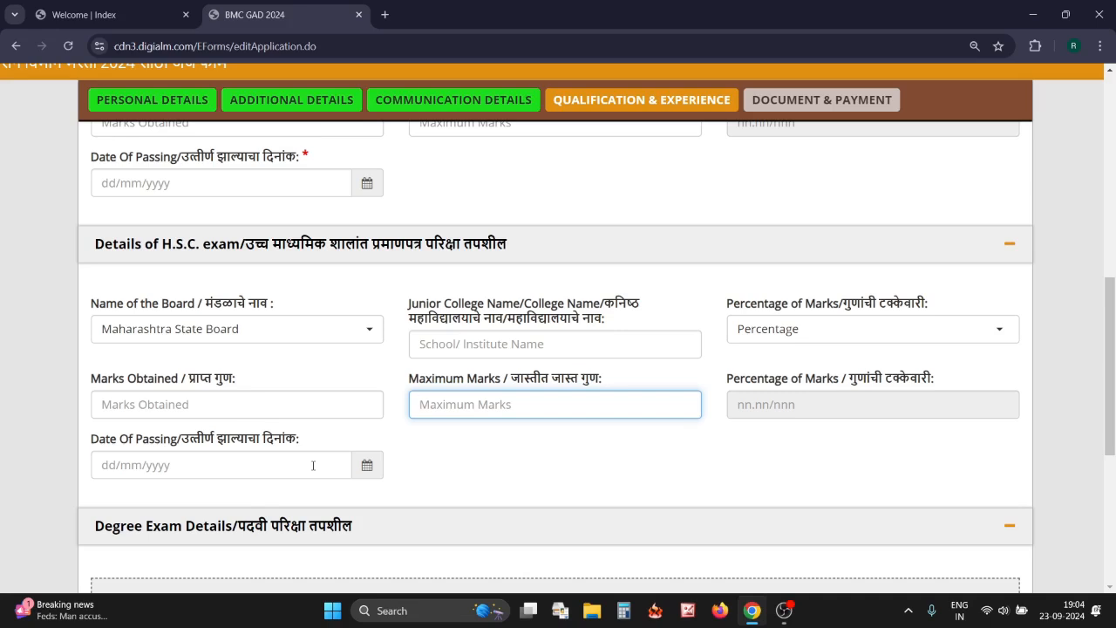
left_click(363, 472)
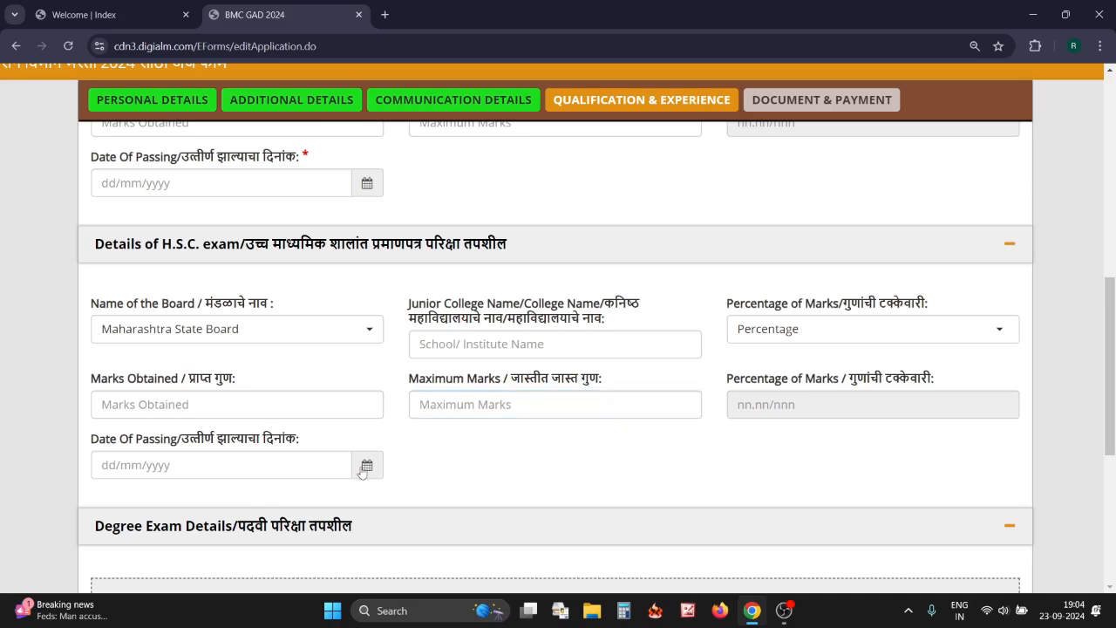
left_click(443, 473)
scroll(443, 474, "down", 5)
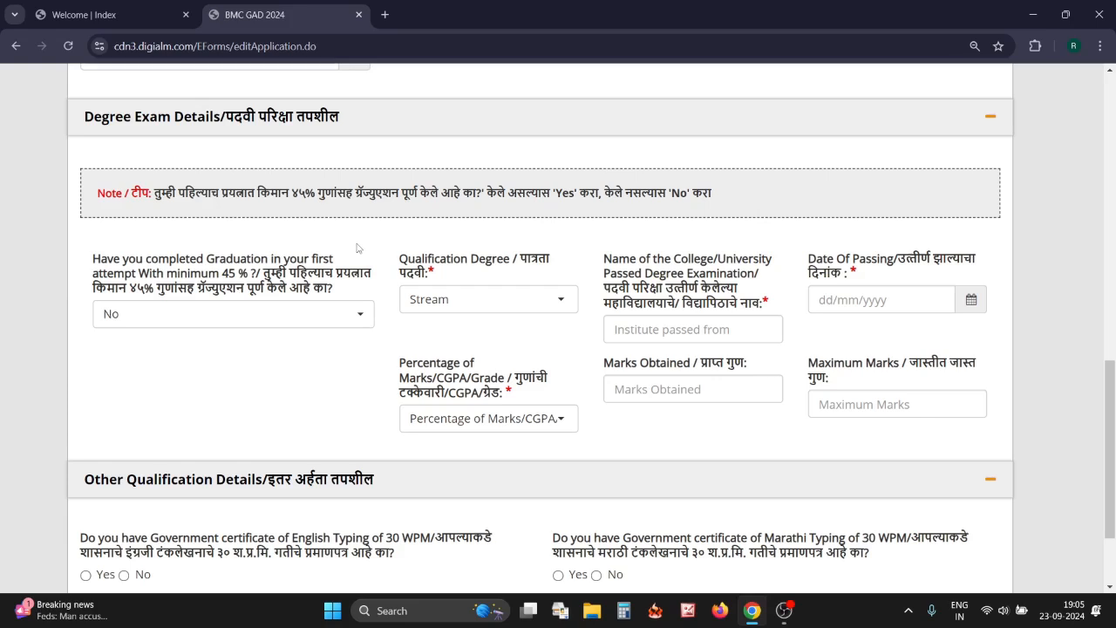
Answer Yes to graduating at first attempt and choose Any Graduate Degree as qualification
left_click(259, 324)
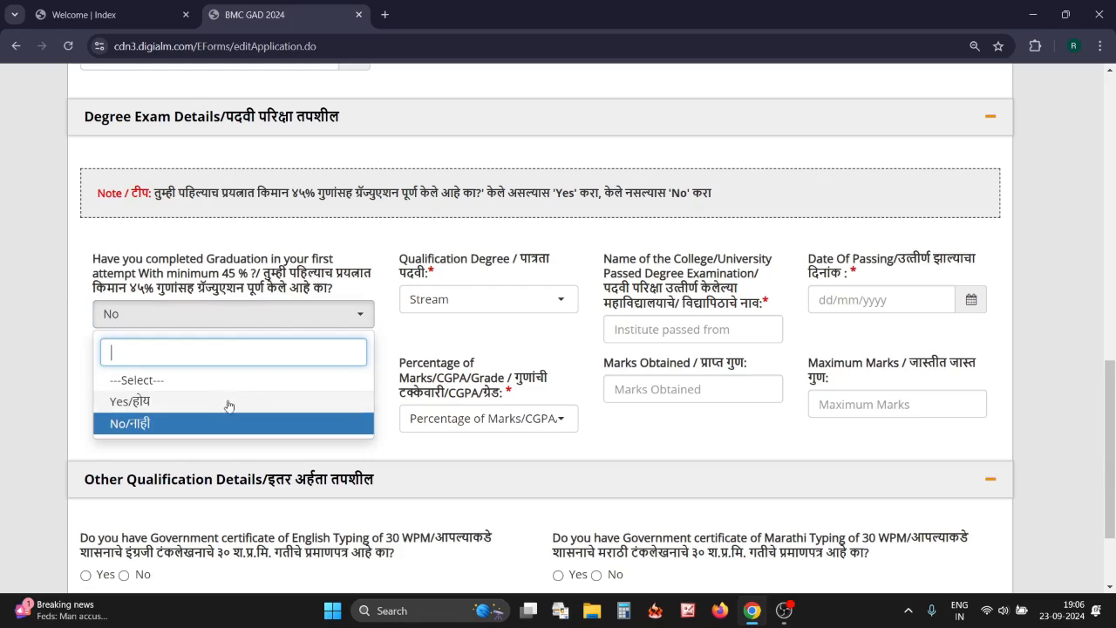
left_click(228, 403)
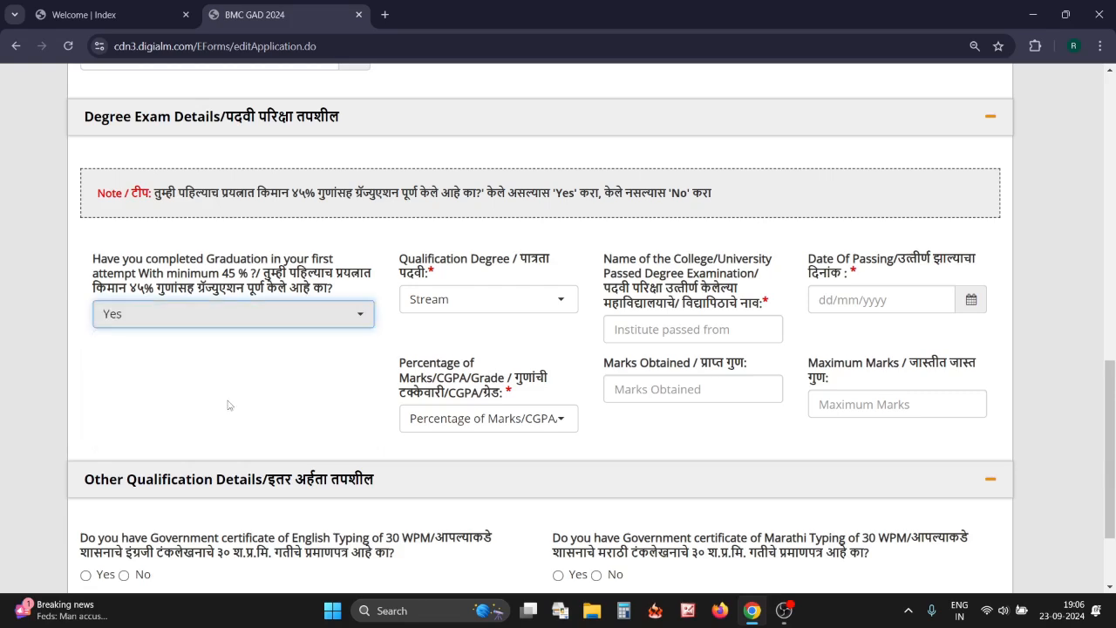
left_click(452, 309)
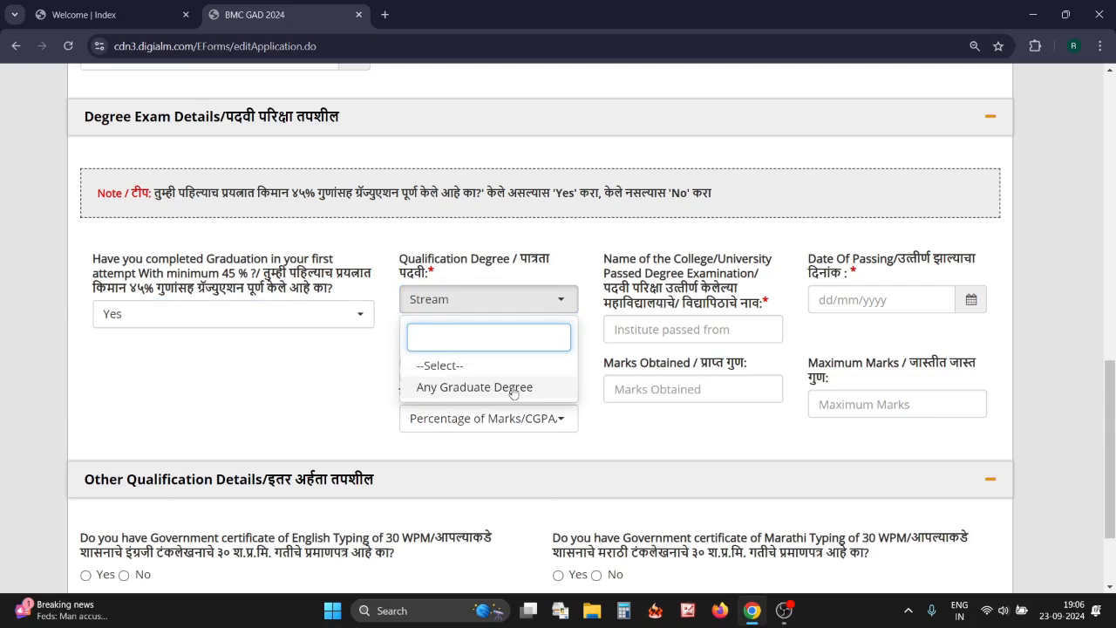
left_click(541, 390)
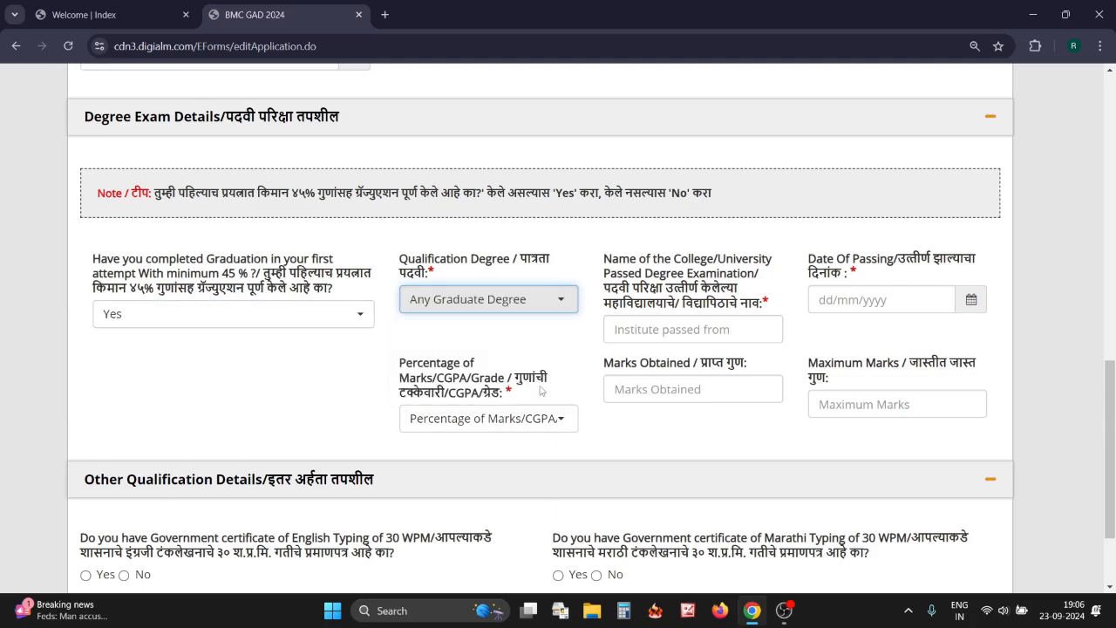
left_click(642, 330)
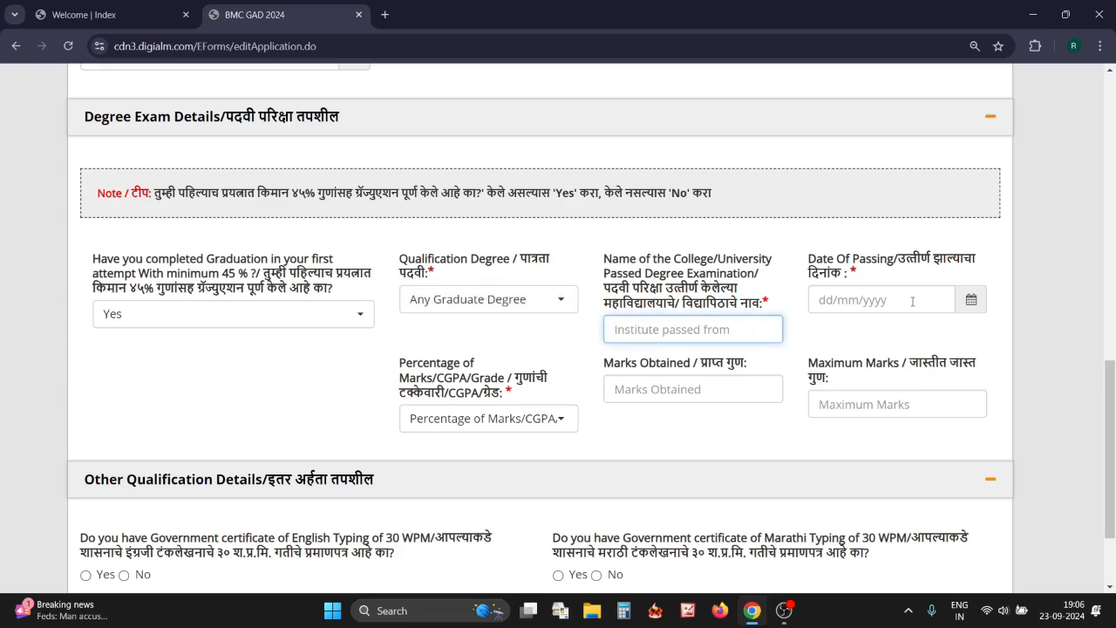
Set the degree marks type to Percentage and step through the marks fields
left_click(971, 302)
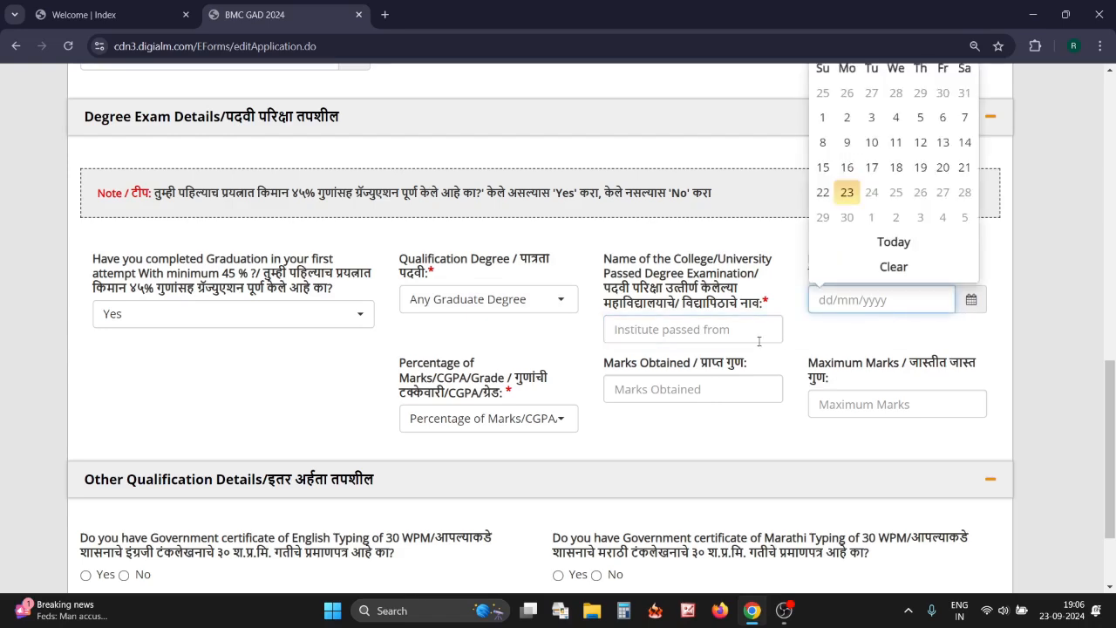
left_click(483, 418)
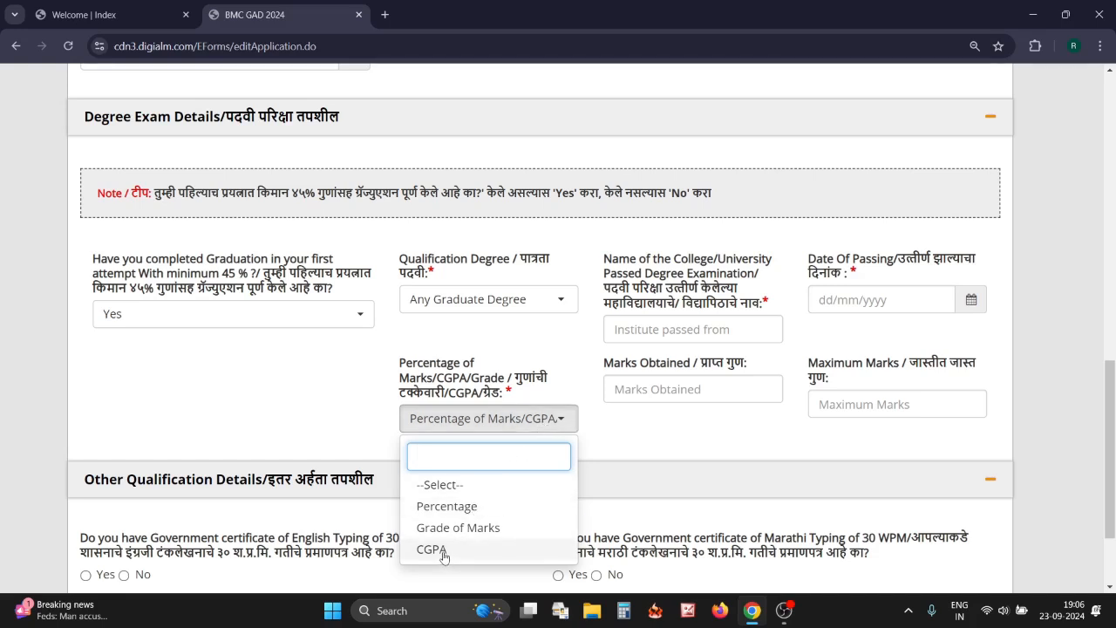
left_click(466, 506)
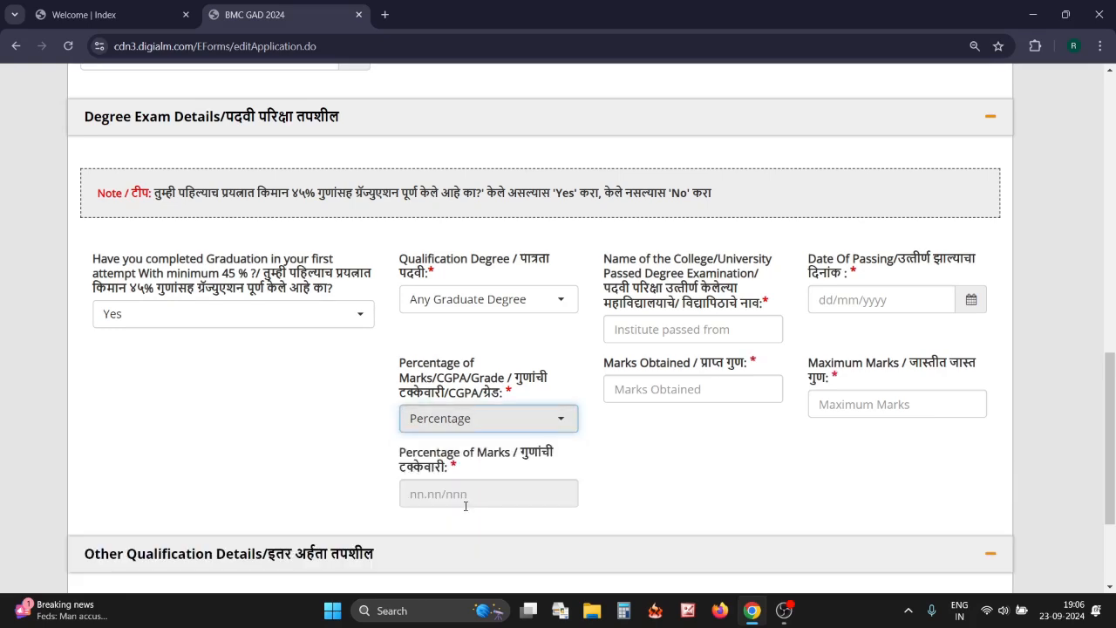
left_click(653, 390)
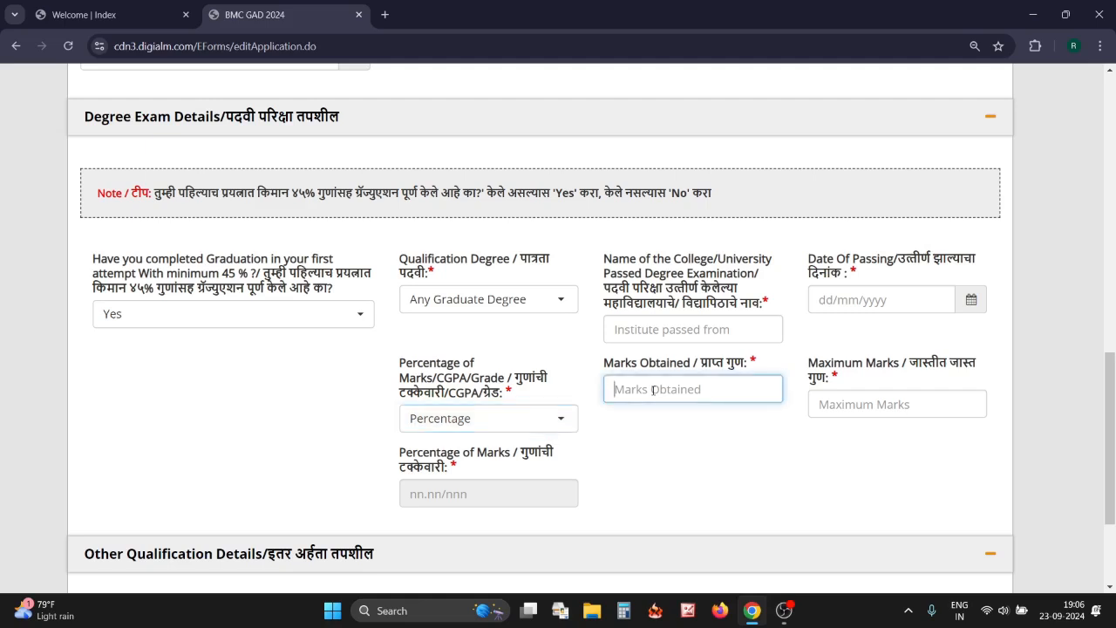
left_click(839, 404)
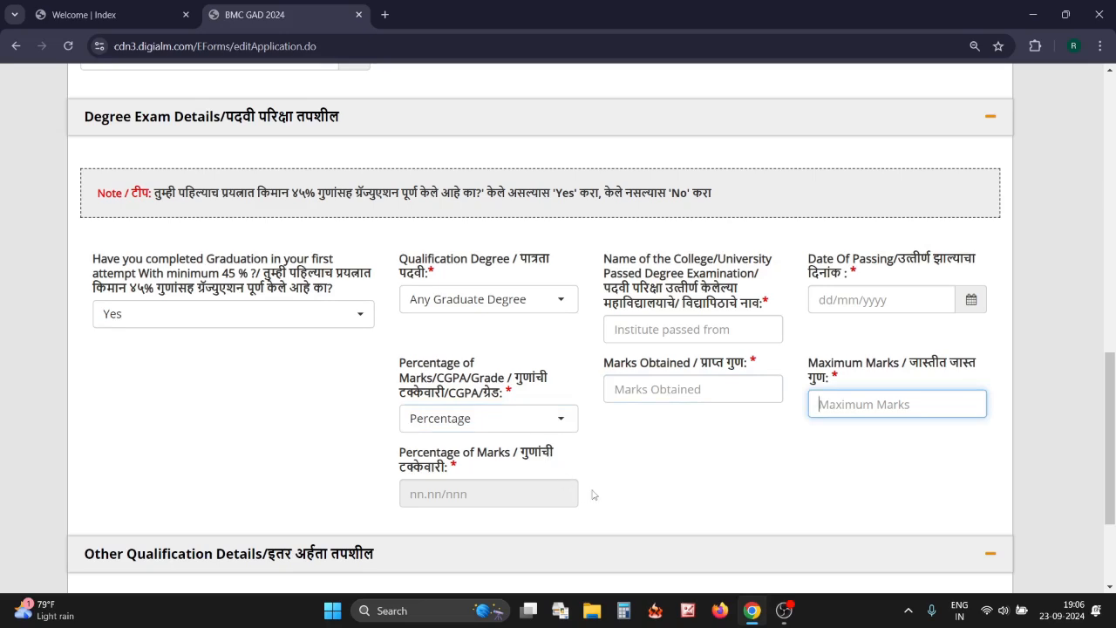
scroll(592, 494, "down", 3)
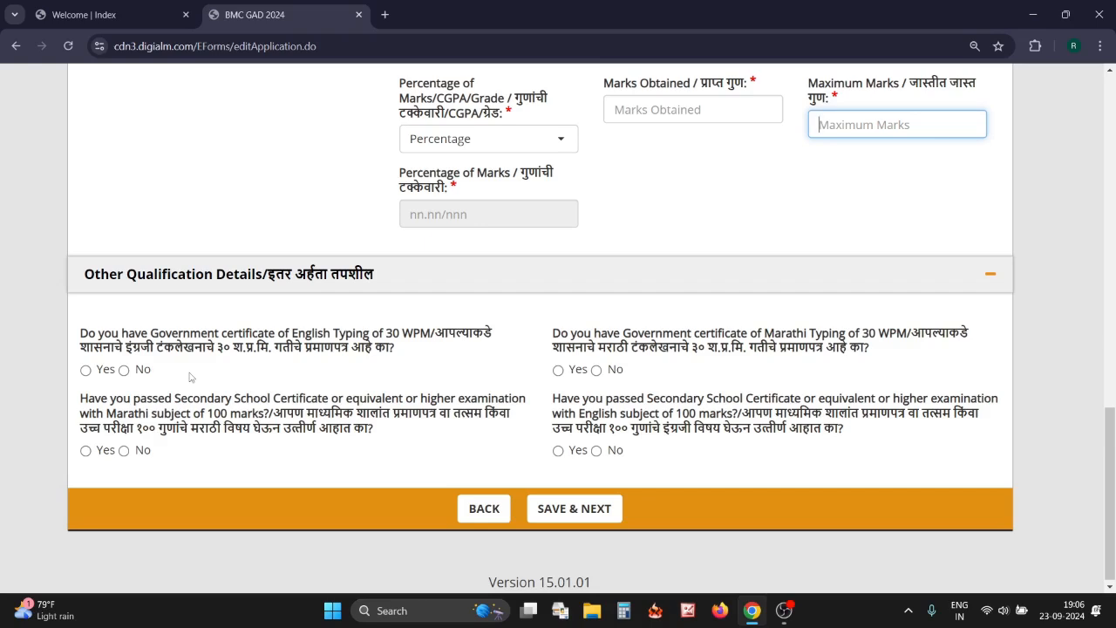
Answer Yes to the English and Marathi typing certificates and to SSC passed with Marathi and English
left_click(86, 369)
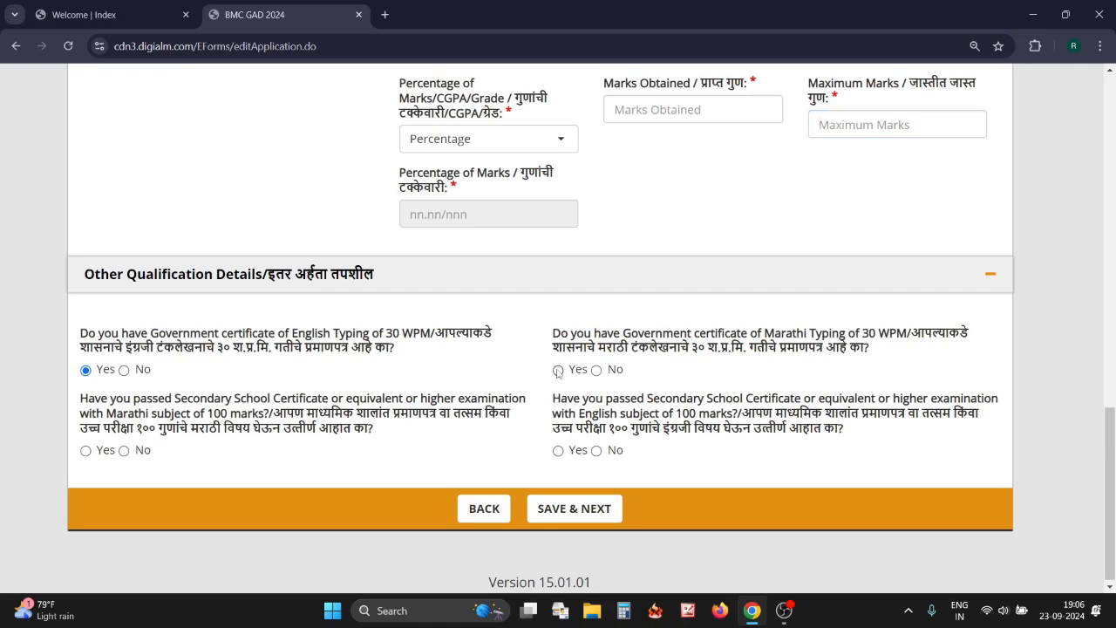
left_click(558, 370)
left_click(86, 451)
left_click(558, 451)
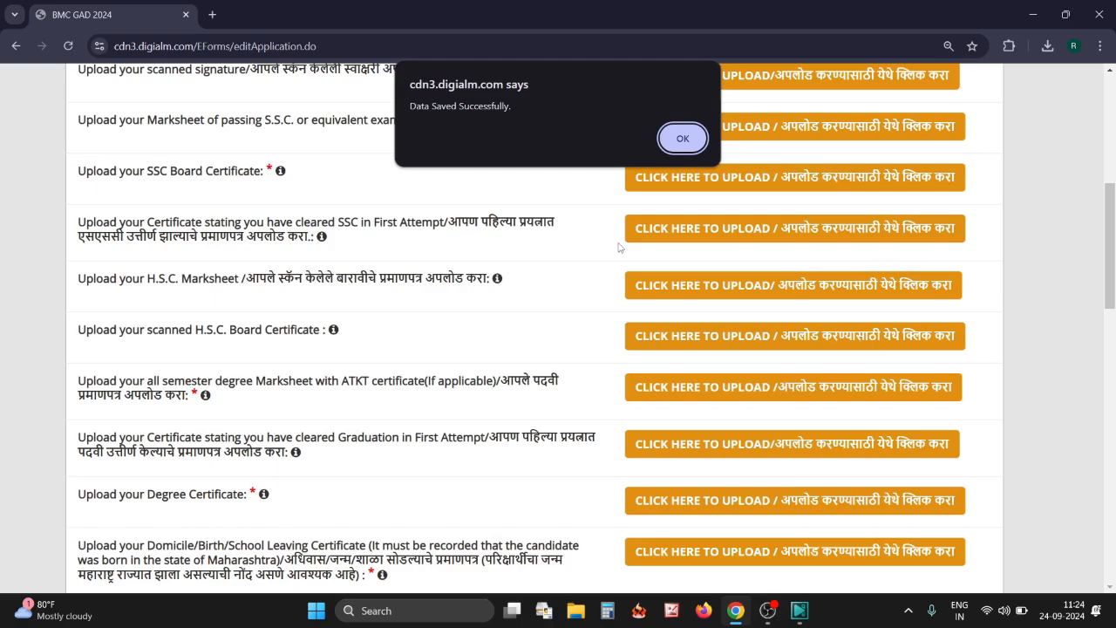
Dismiss the data-saved alert and review the passport photo upload dialog without uploading
left_click(682, 140)
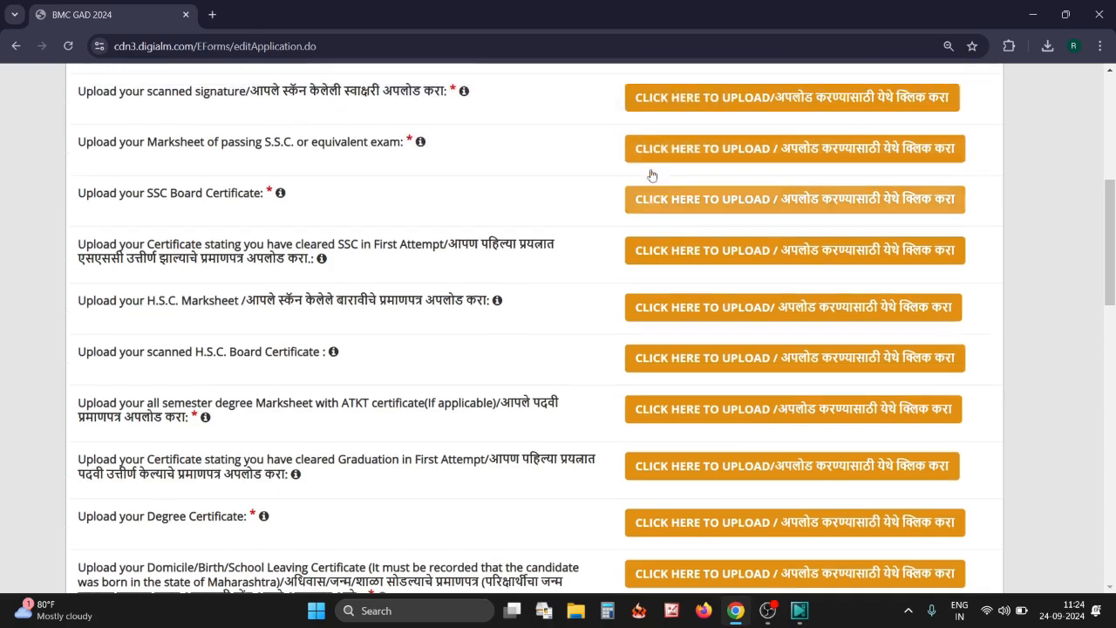
scroll(653, 176, "up", 3)
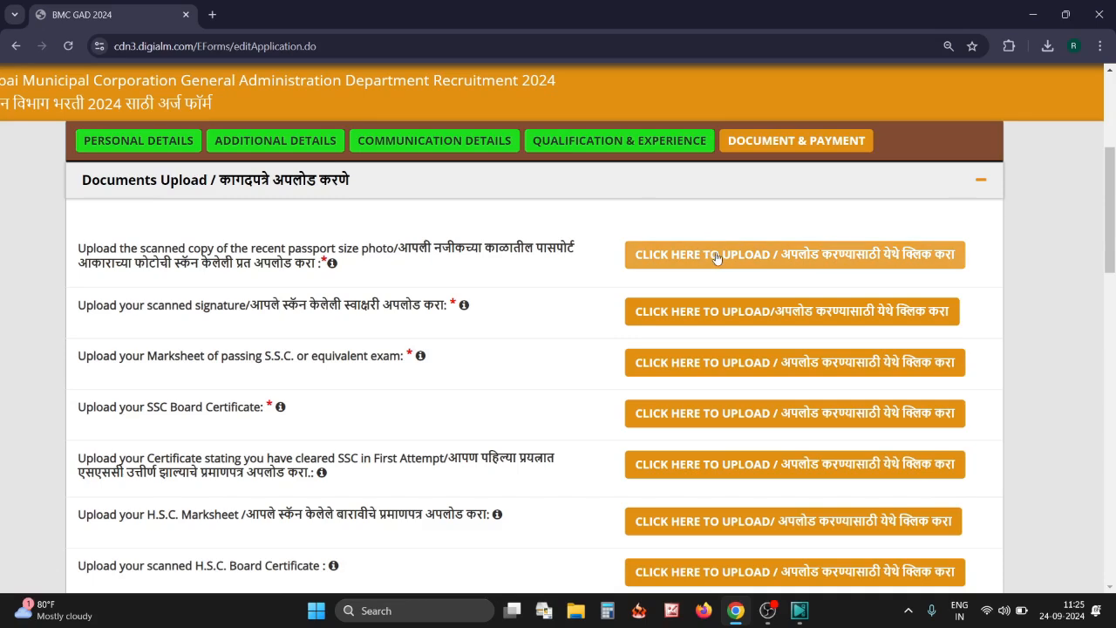
left_click(763, 254)
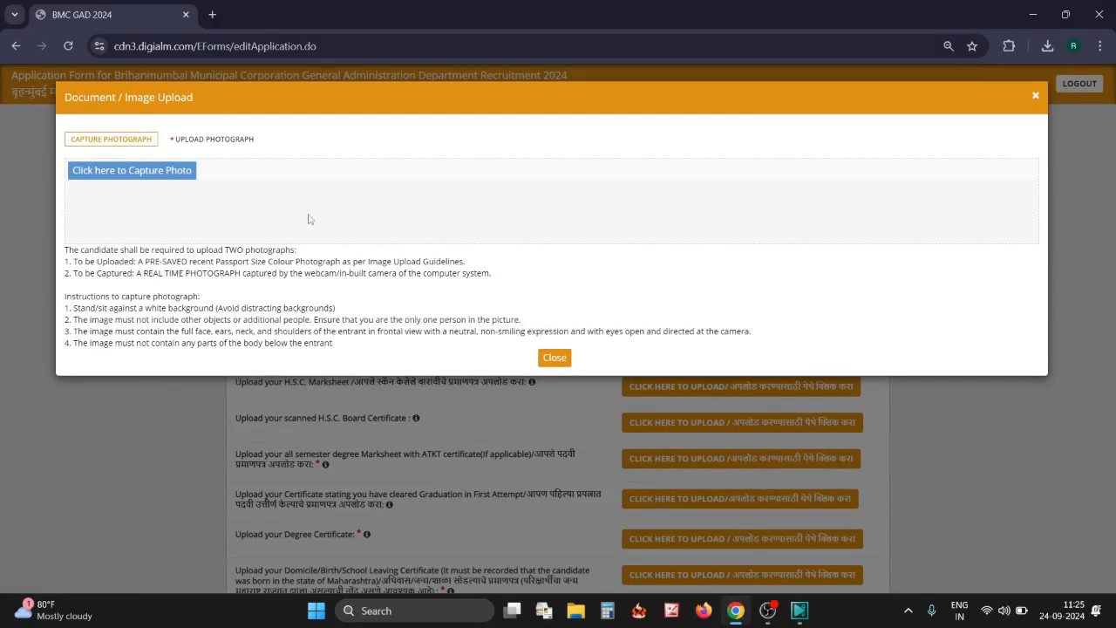
left_click(198, 143)
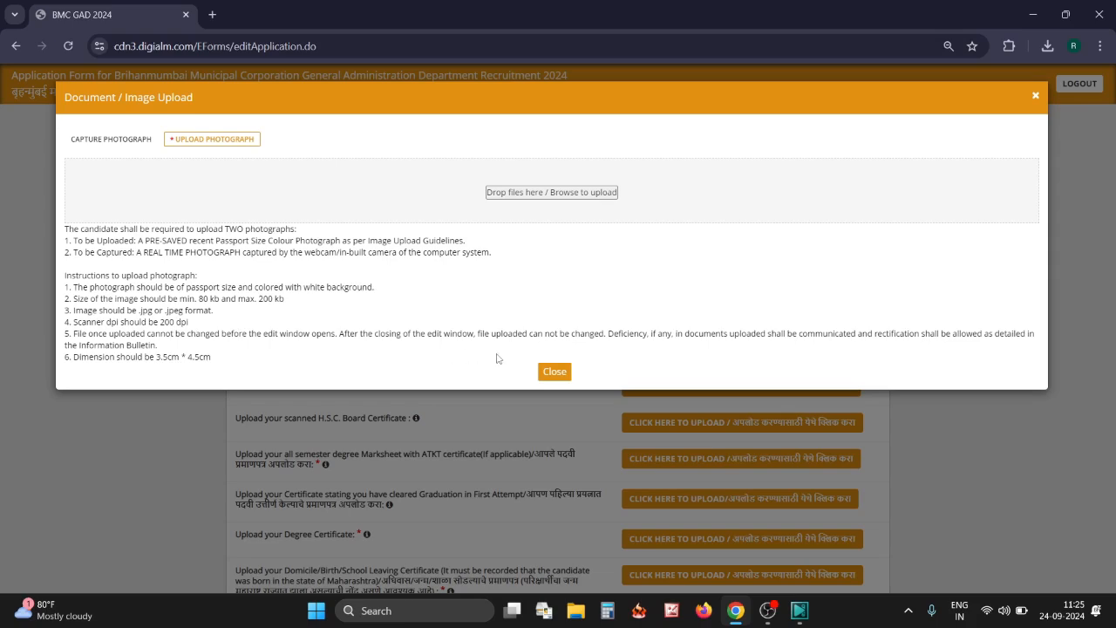
left_click(553, 372)
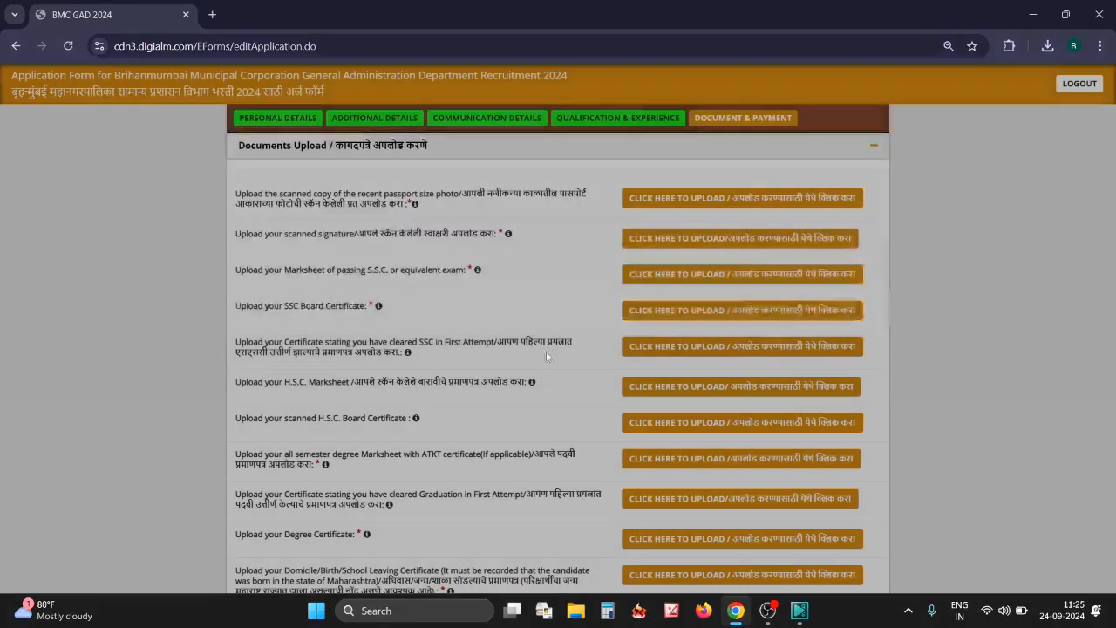
Review the signature upload dialog at reduced page zoom, then close it
scroll(534, 311, "up", 2)
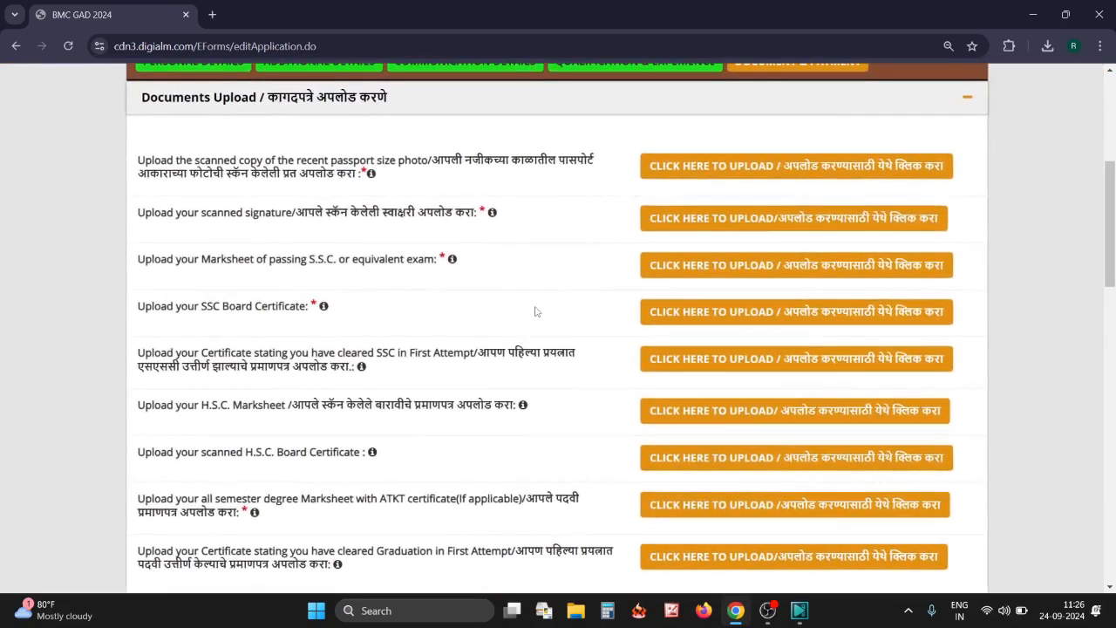
left_click(699, 227)
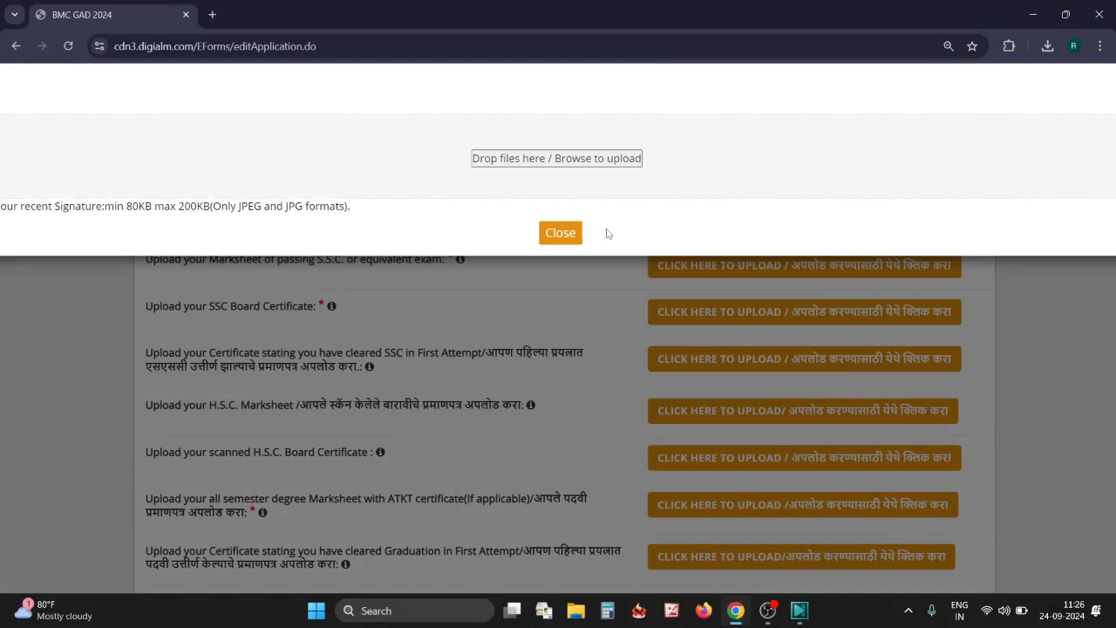
key("ctrl+minus")
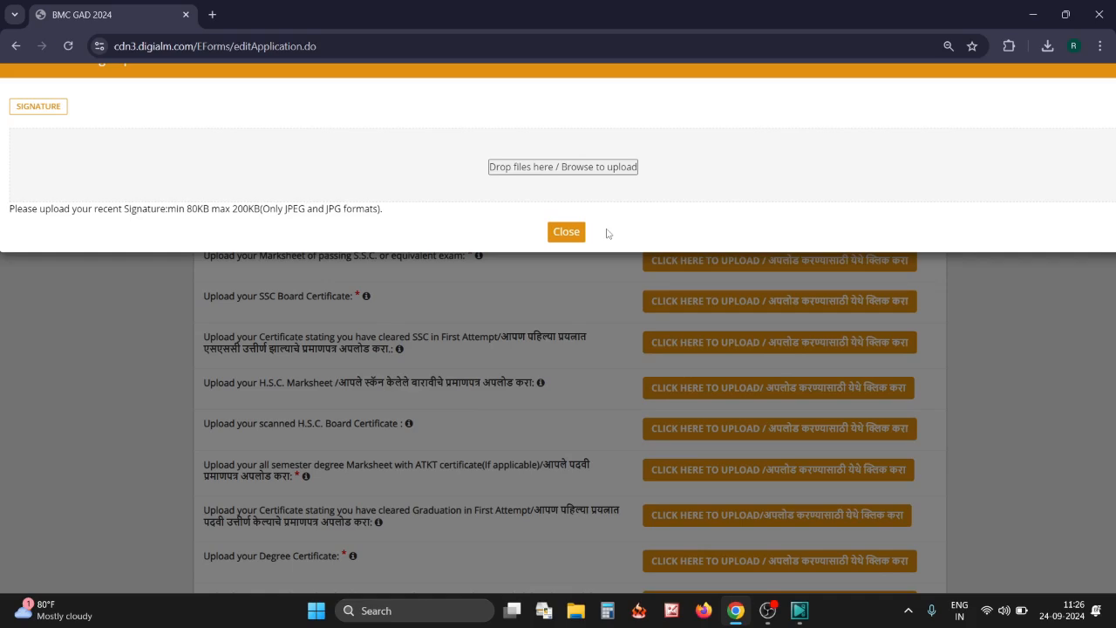
left_click(567, 231)
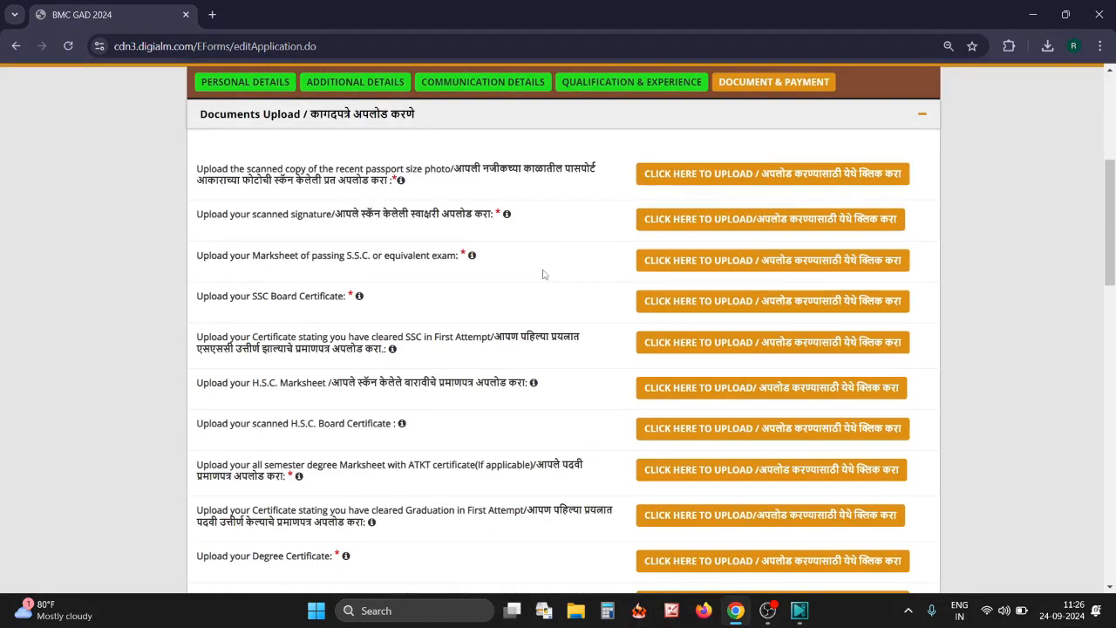
Review the SSC marksheet upload instructions, then close the dialog
key("ctrl+plus")
key("ctrl+plus")
key("ctrl+plus")
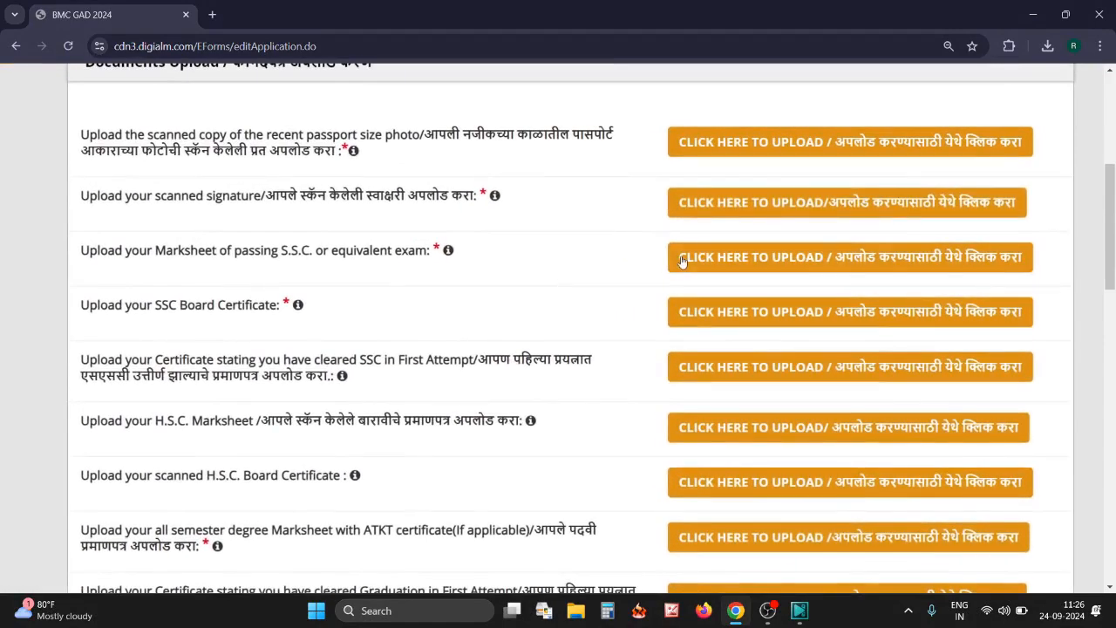
left_click(682, 259)
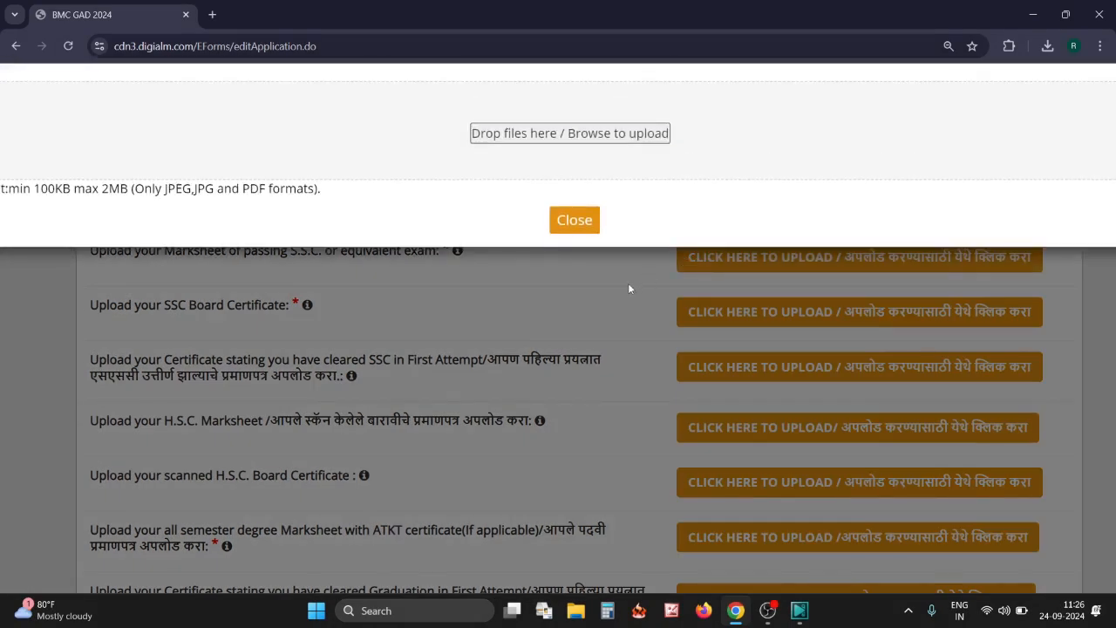
scroll(554, 293, "down", 4)
scroll(552, 295, "down", 1)
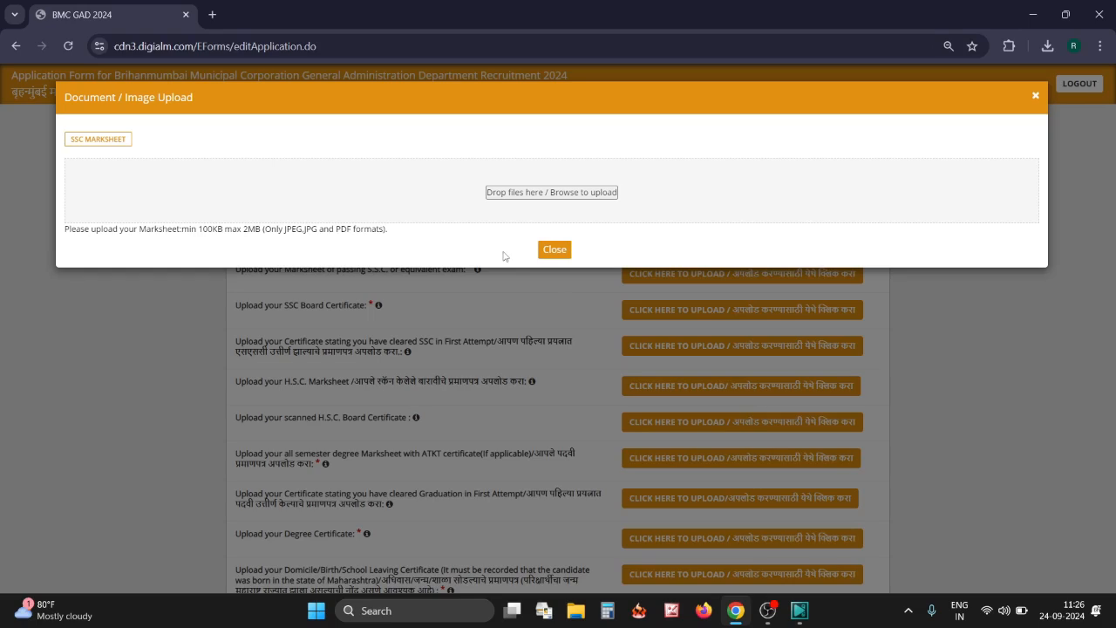
left_click(555, 249)
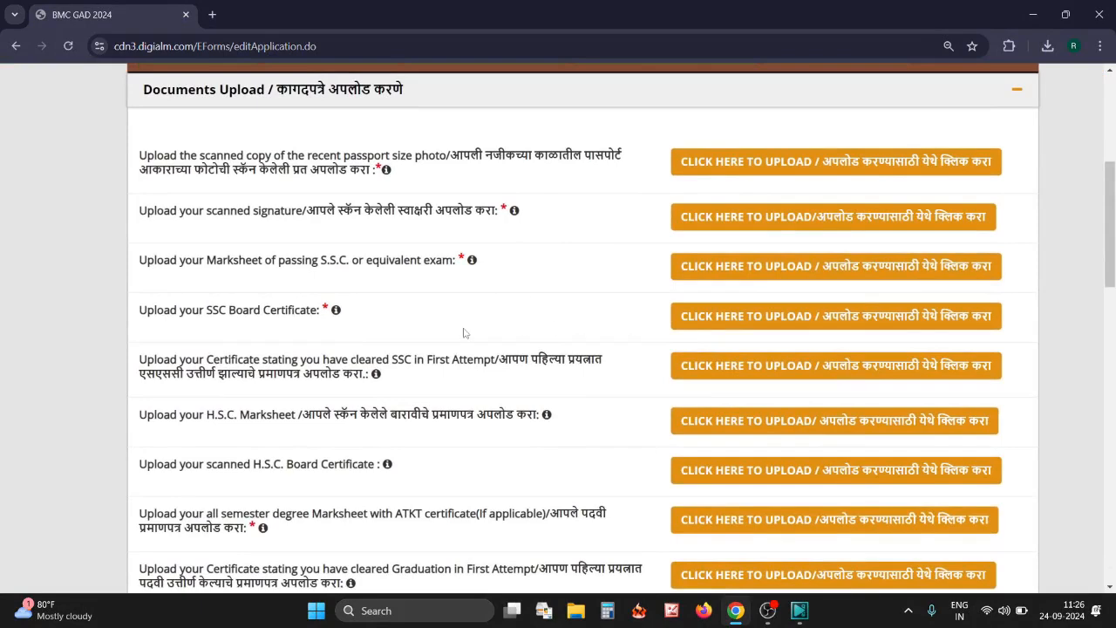
Scroll past the domicile, caste, small-family, typing-certificate and PAN card upload slots to Other relevant documents
scroll(420, 375, "down", 1)
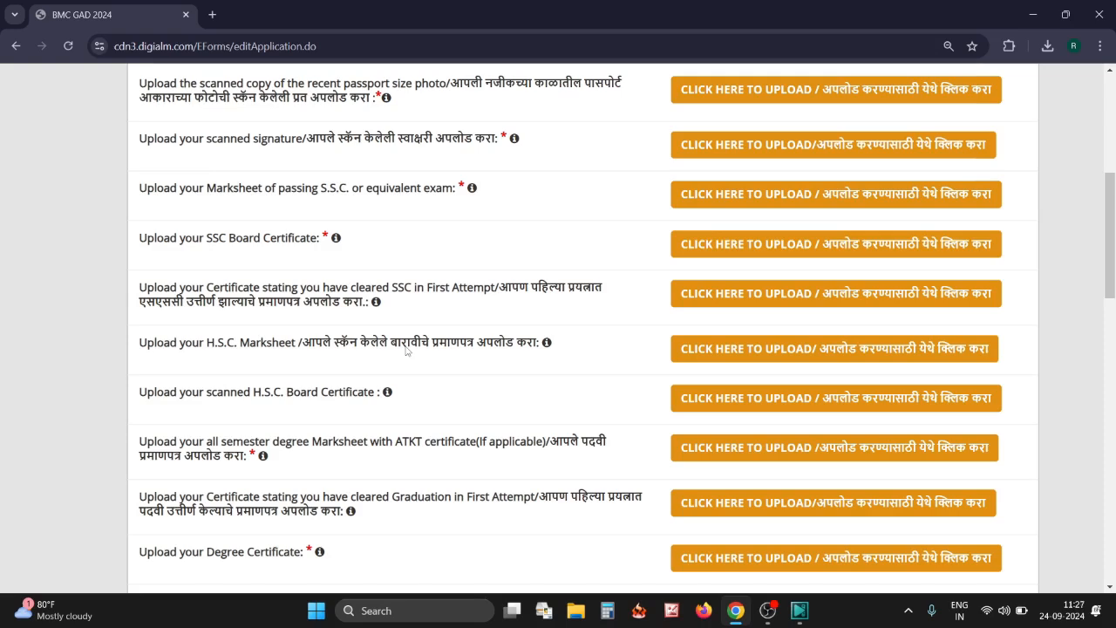
scroll(406, 350, "down", 1)
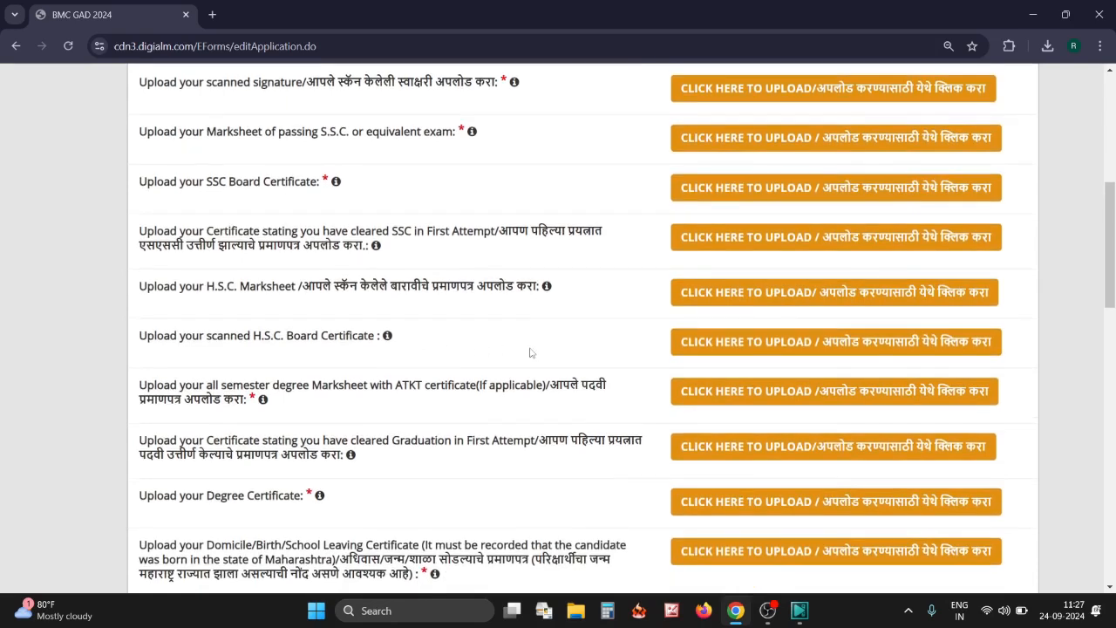
scroll(394, 308, "down", 2)
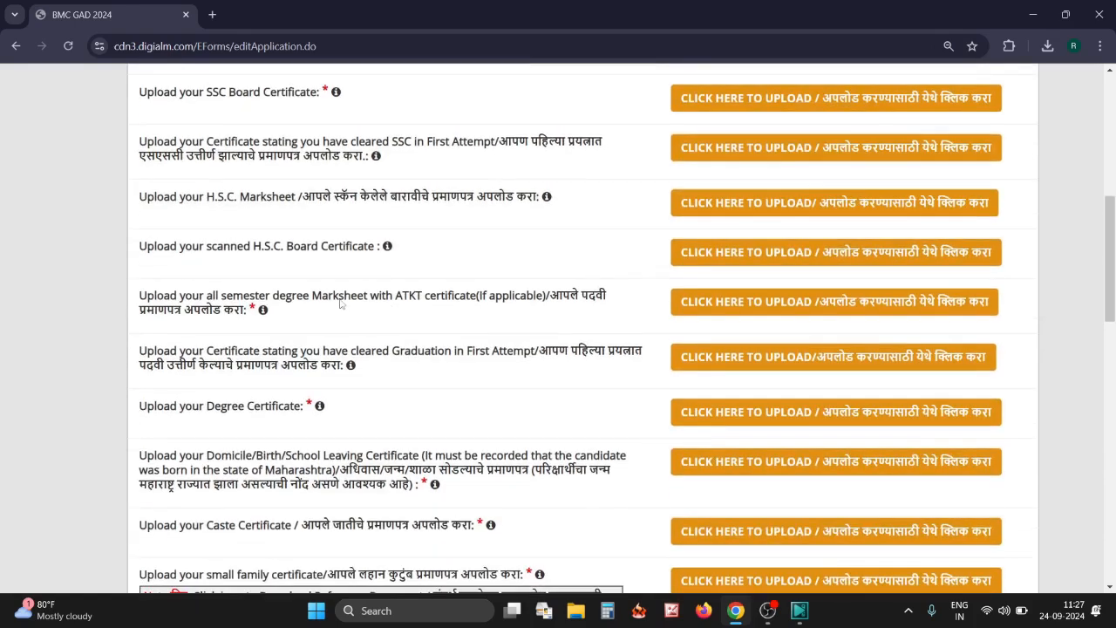
key("ctrl+plus")
scroll(401, 325, "down", 1)
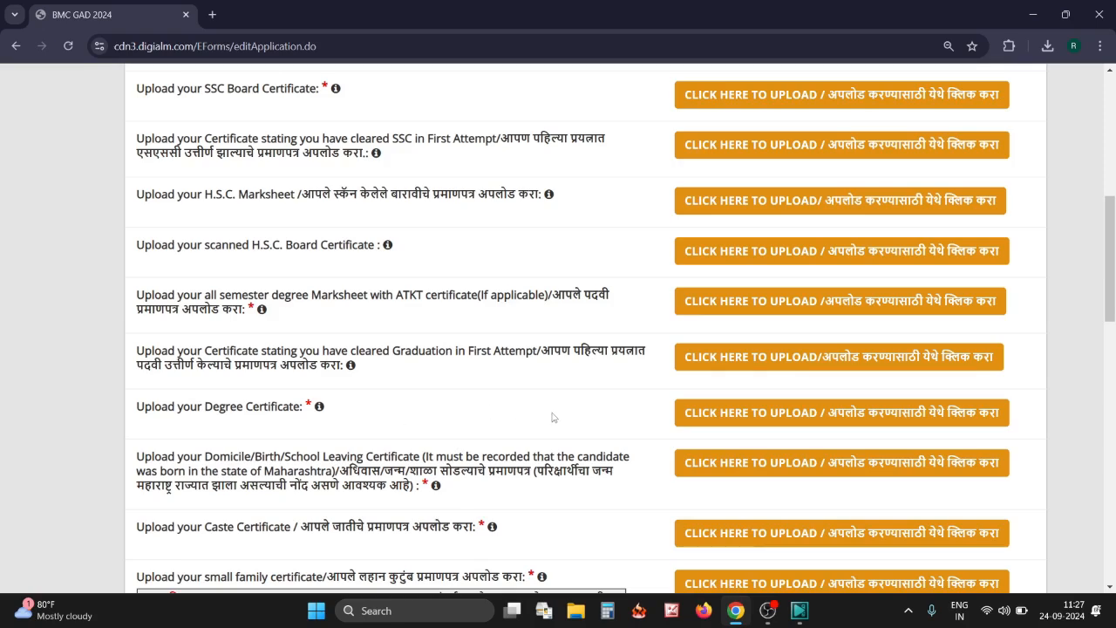
scroll(491, 414, "down", 1)
scroll(491, 414, "down", 1)
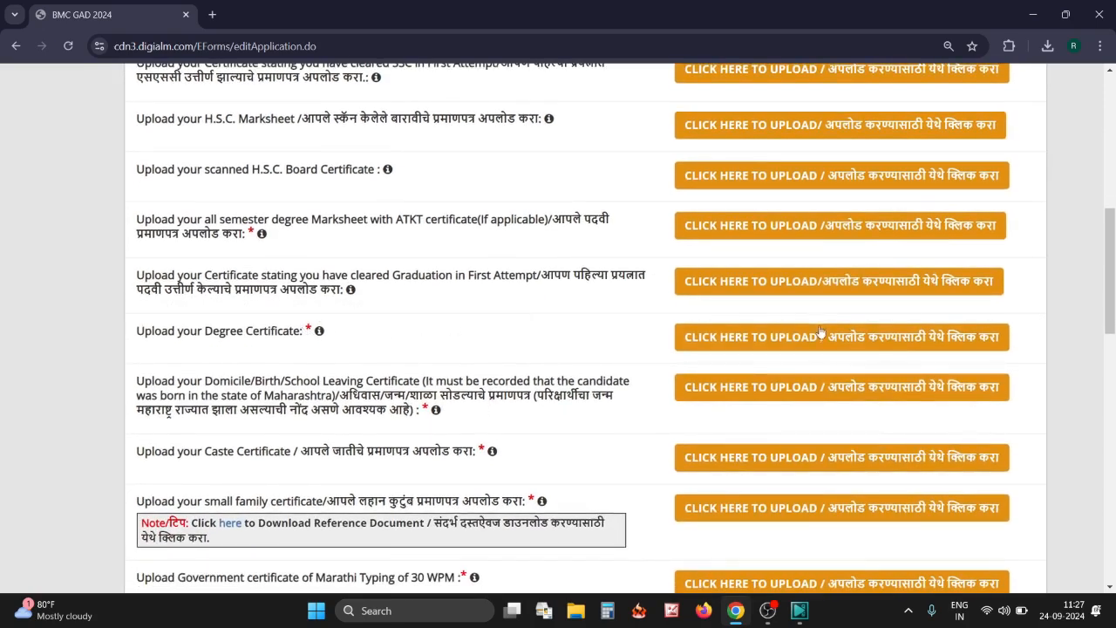
scroll(456, 357, "down", 2)
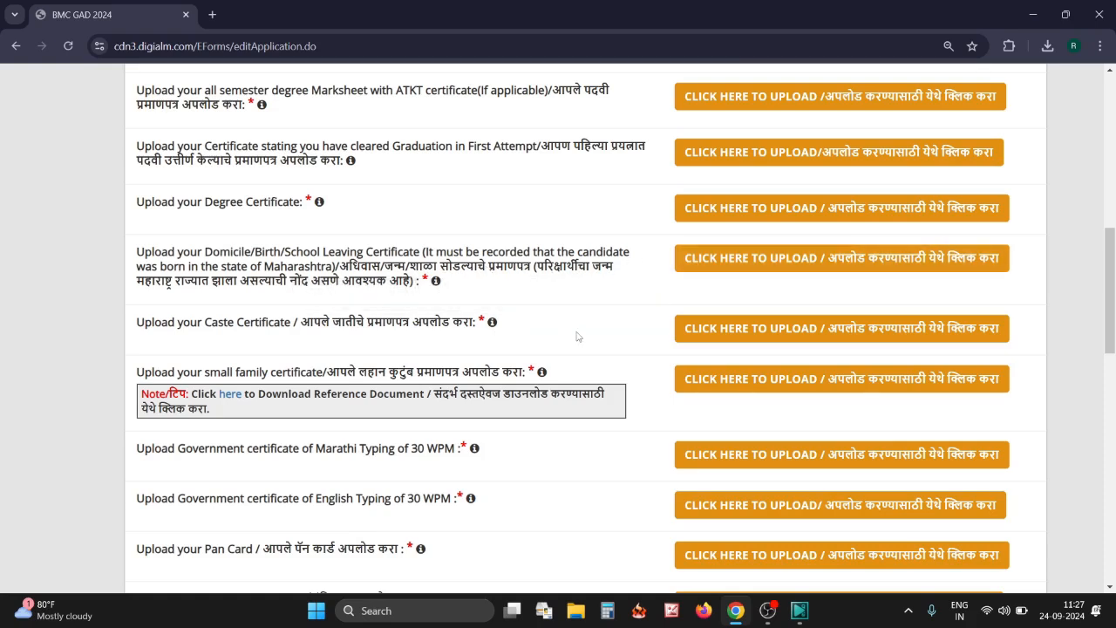
scroll(552, 325, "down", 1)
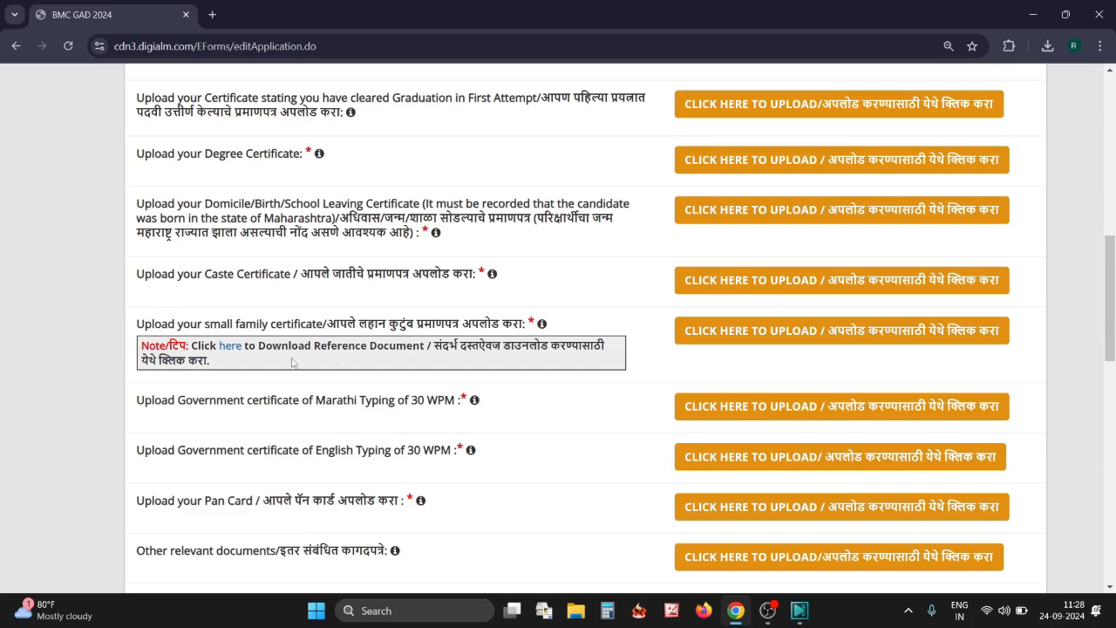
Read the Marathi and English pages of the small family certificate reference PDF, then return to the form
left_click(231, 348)
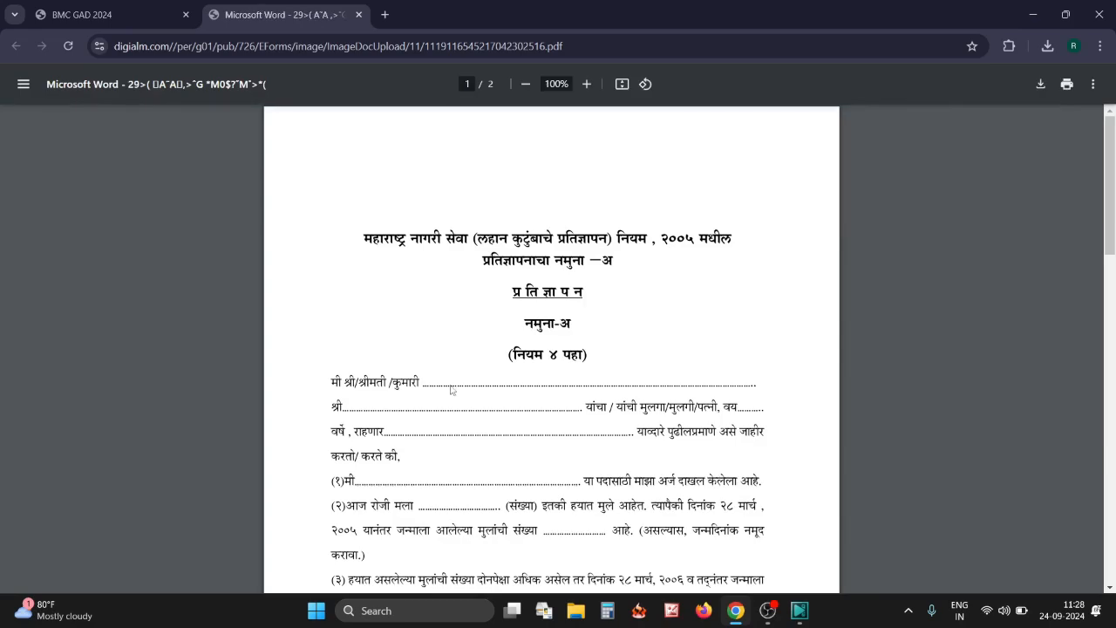
scroll(452, 390, "up", 3)
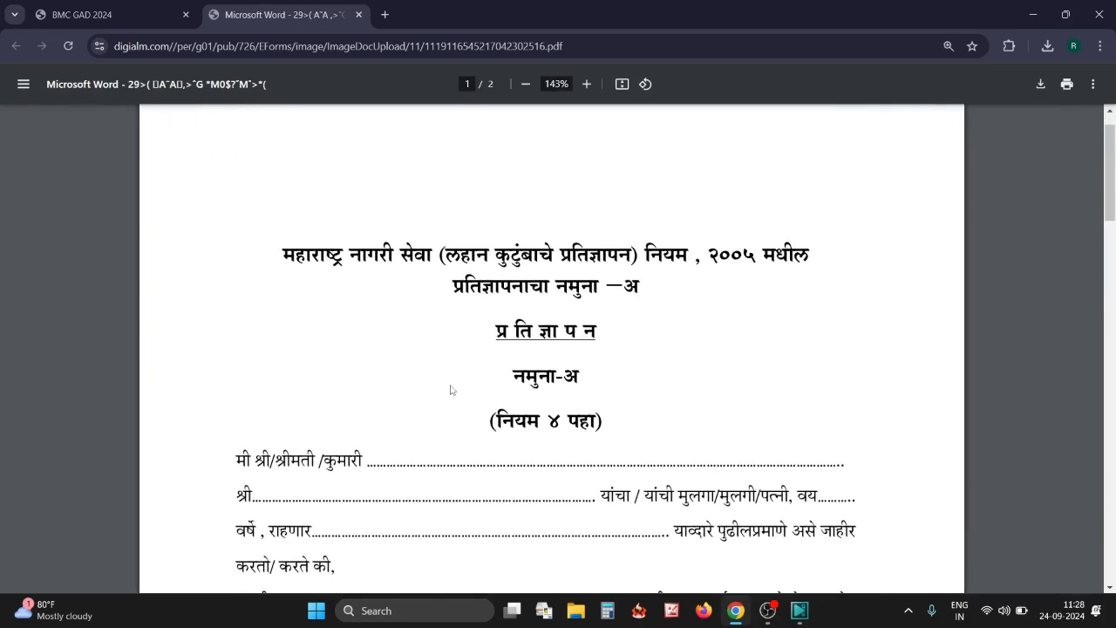
scroll(452, 389, "down", 5)
scroll(452, 390, "down", 3)
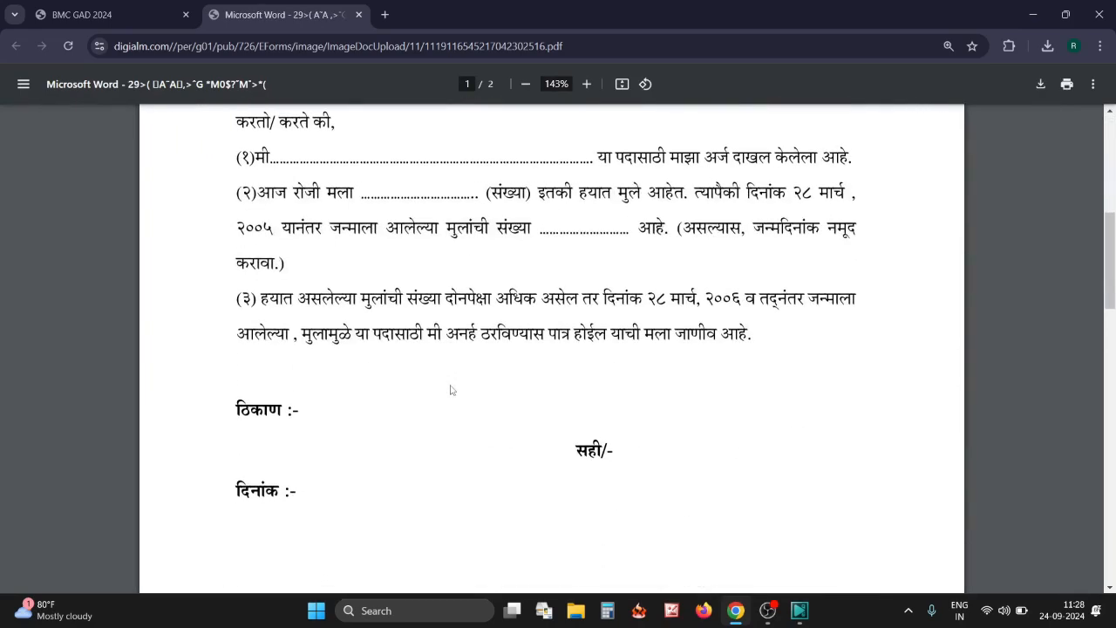
scroll(452, 390, "down", 10)
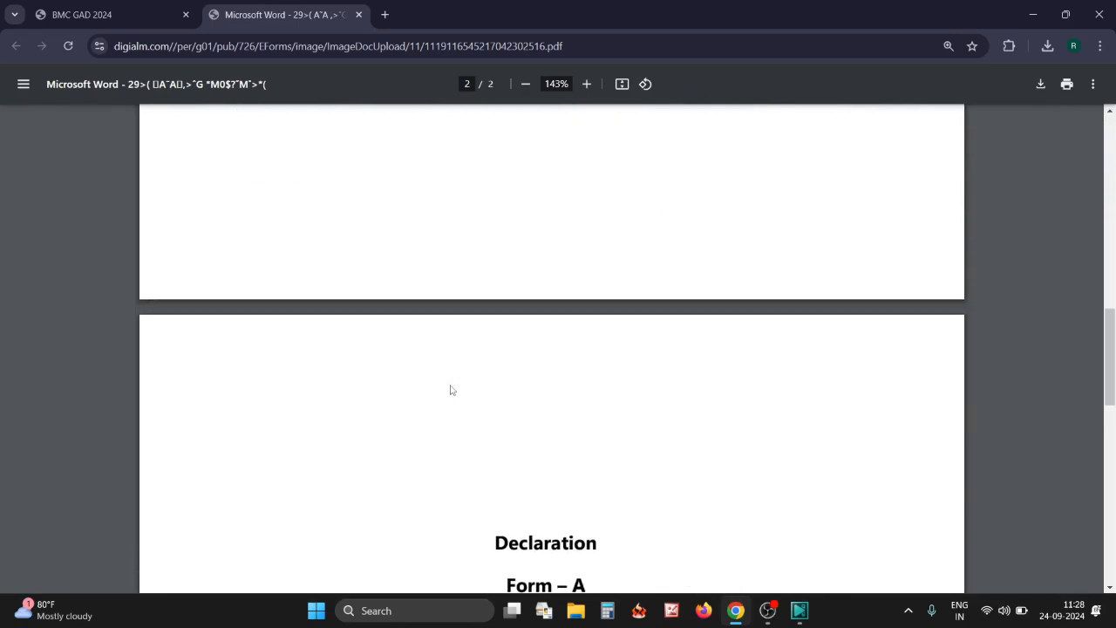
scroll(452, 390, "down", 4, "ctrl")
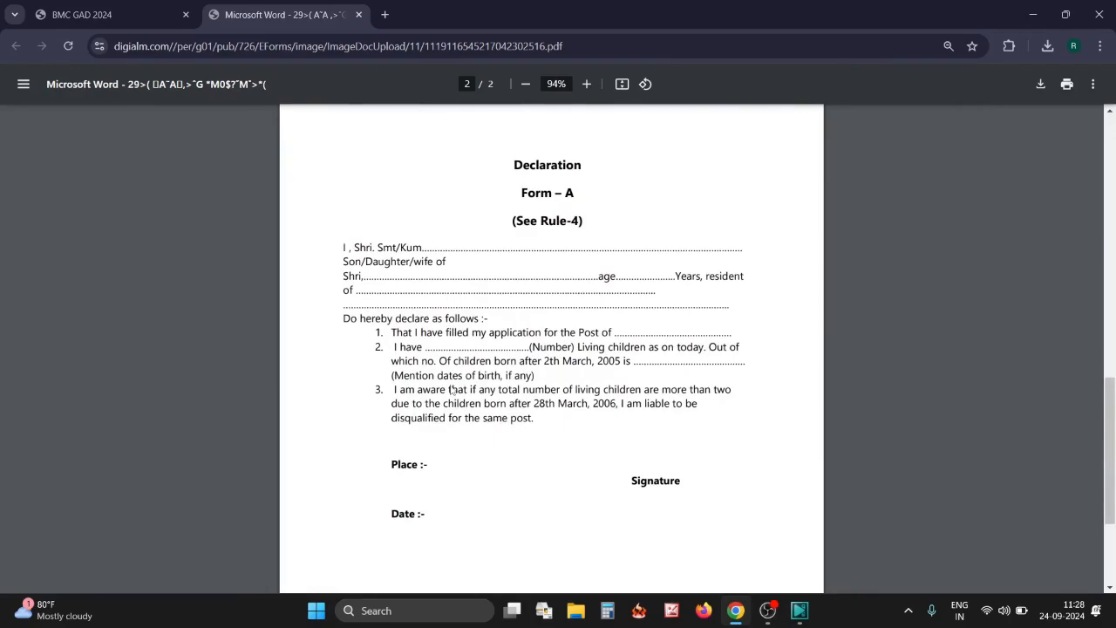
scroll(452, 390, "up", 10)
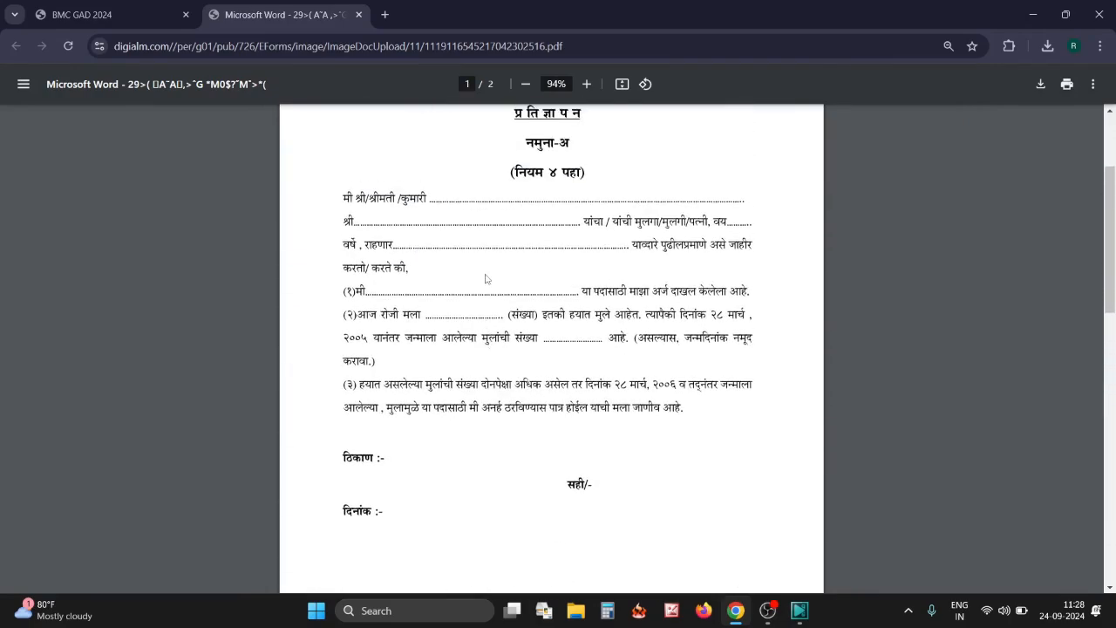
scroll(485, 279, "up", 3, "ctrl")
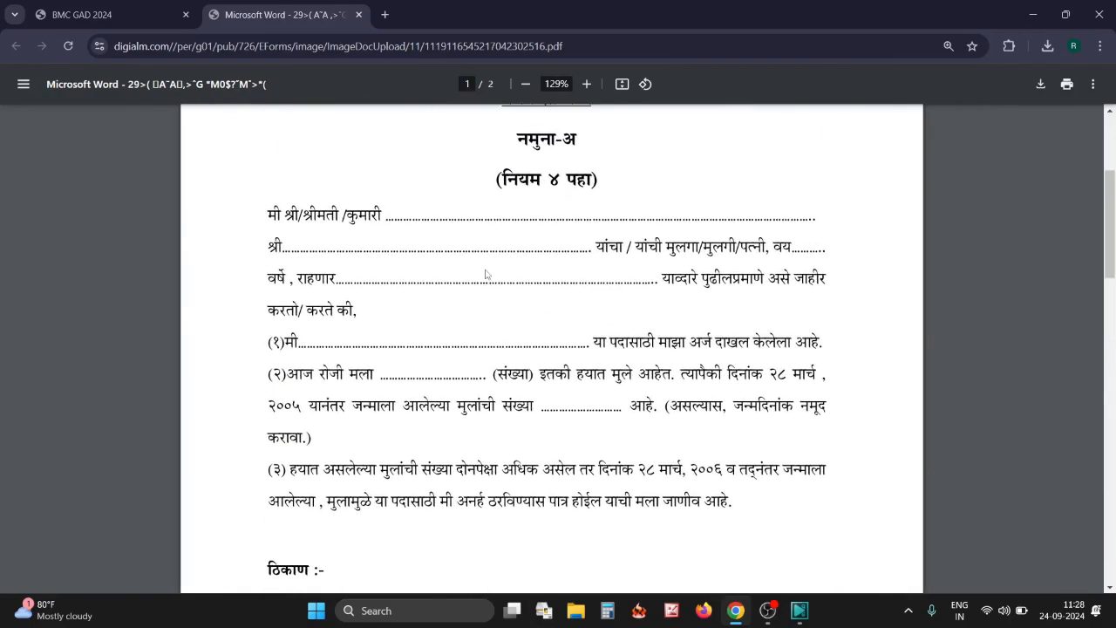
scroll(486, 276, "up", 2, "ctrl")
scroll(453, 290, "up", 1)
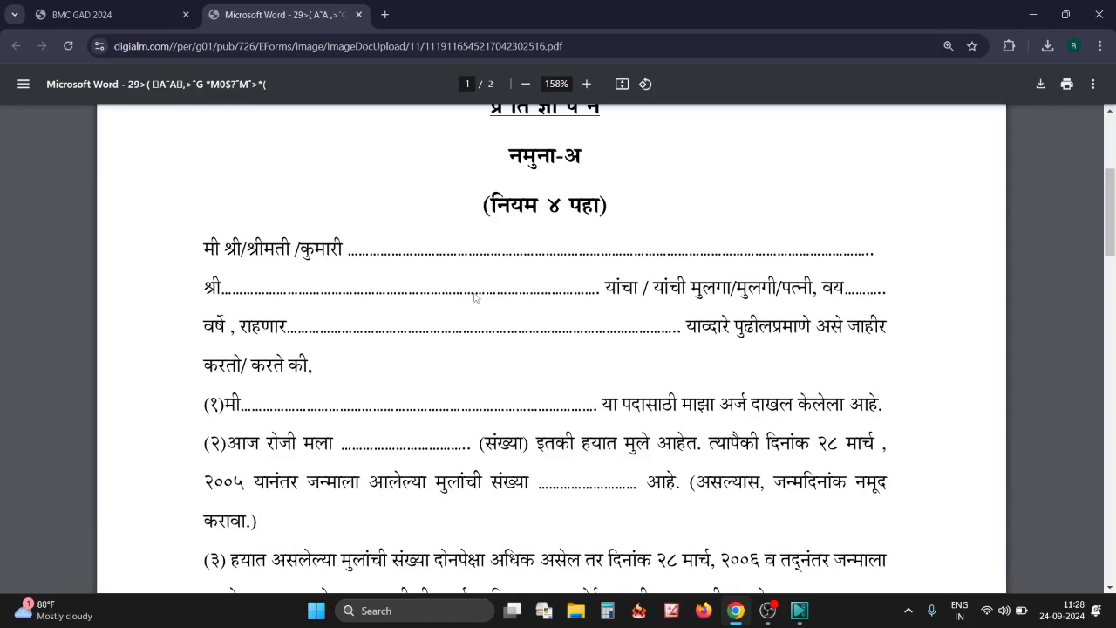
scroll(390, 328, "down", 3)
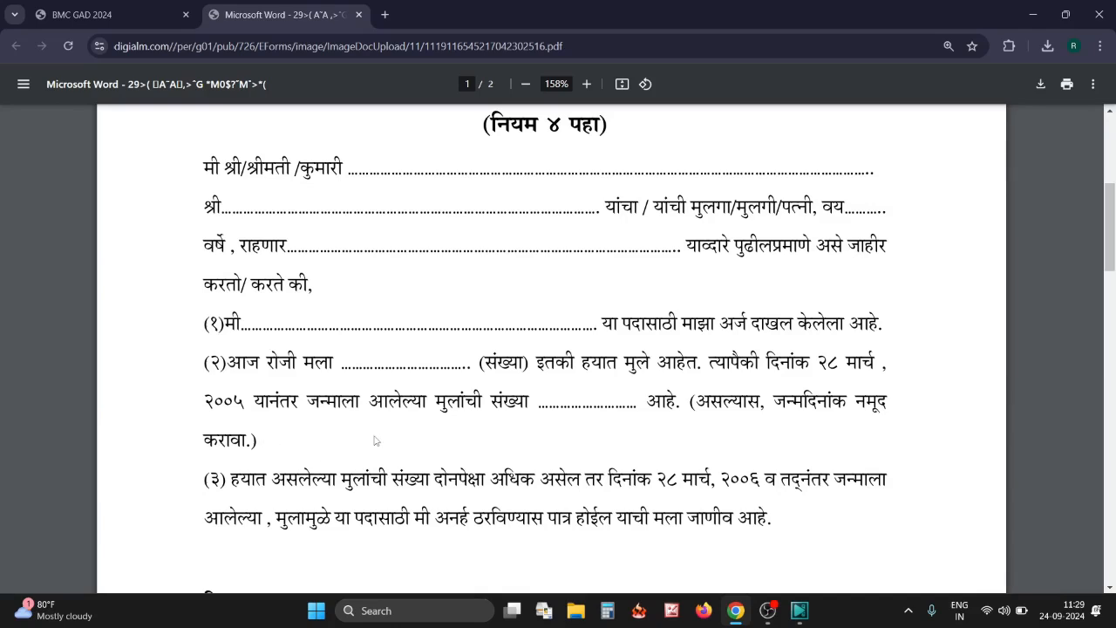
scroll(376, 441, "down", 3)
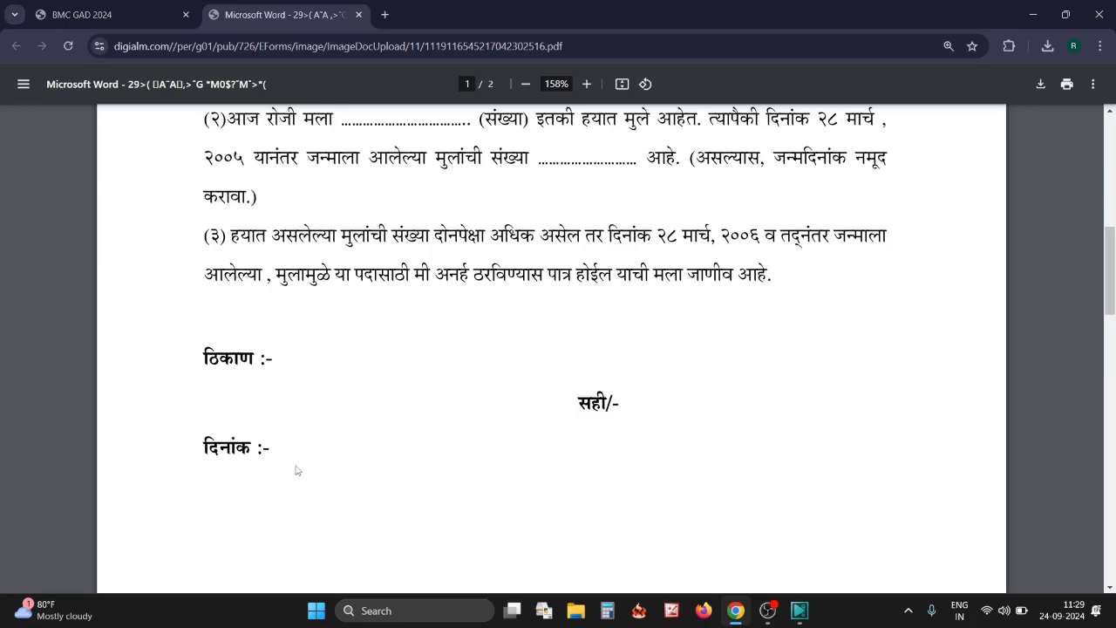
scroll(762, 381, "up", 1)
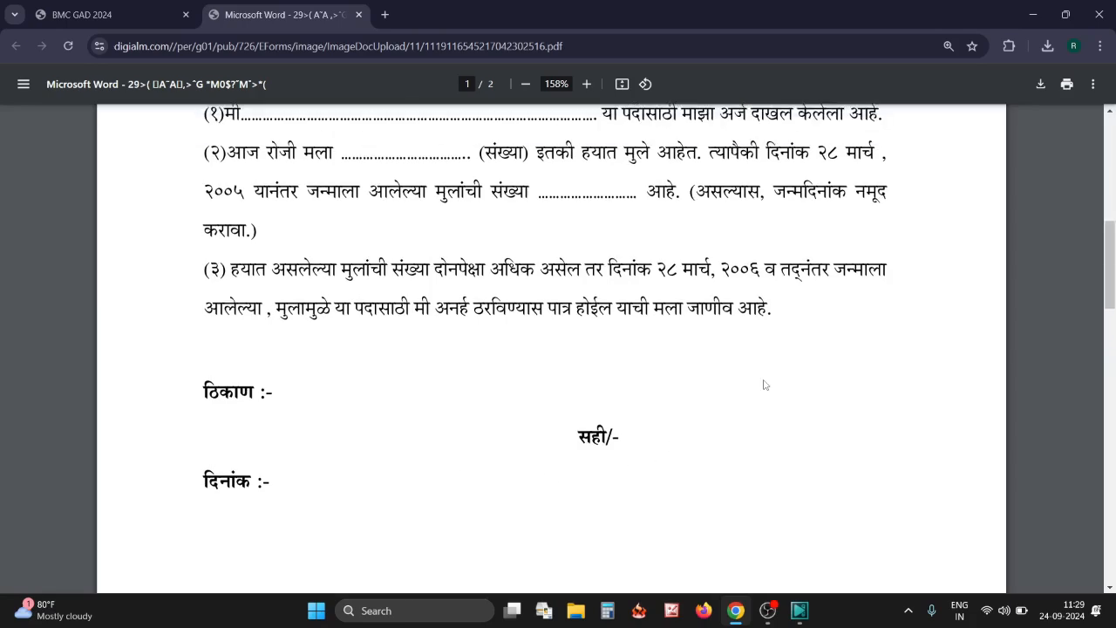
scroll(668, 355, "down", 5)
scroll(668, 355, "up", 2)
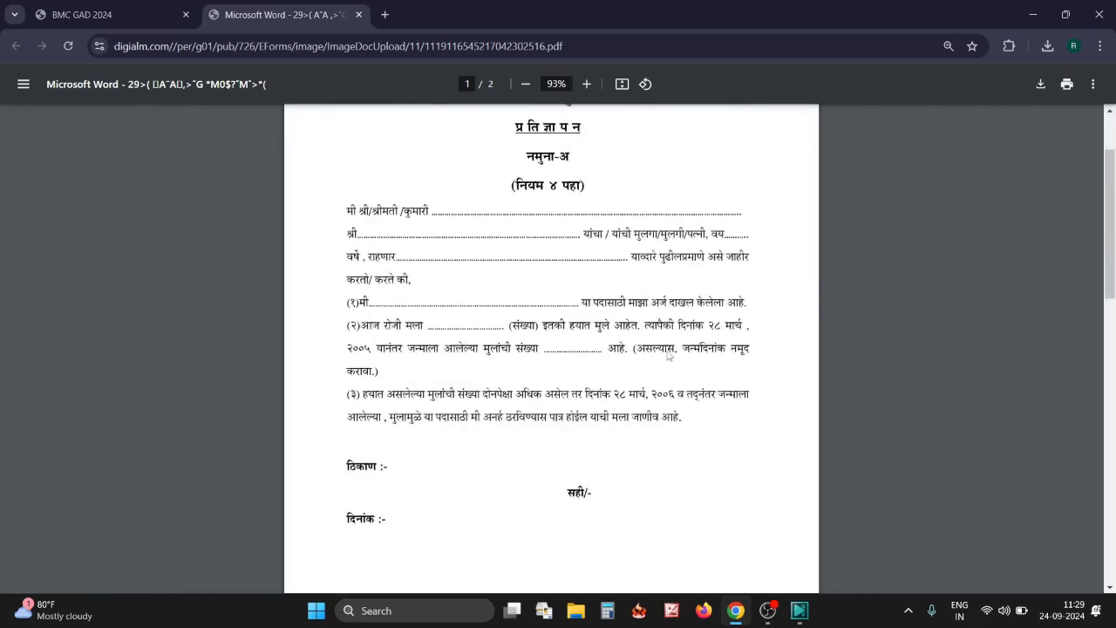
scroll(576, 262, "up", 1)
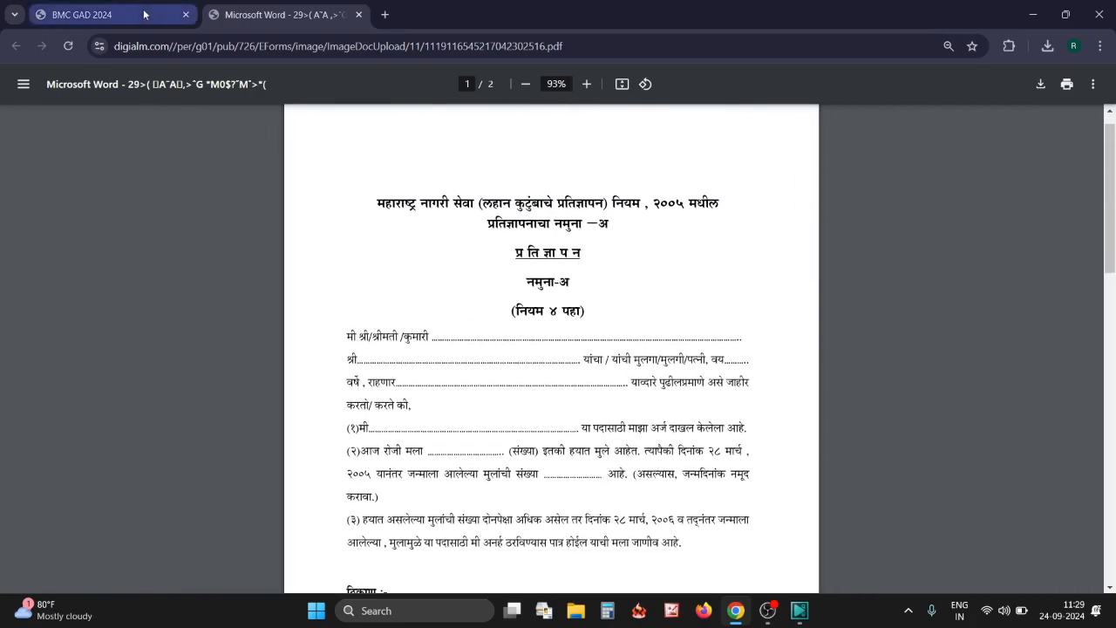
left_click(87, 14)
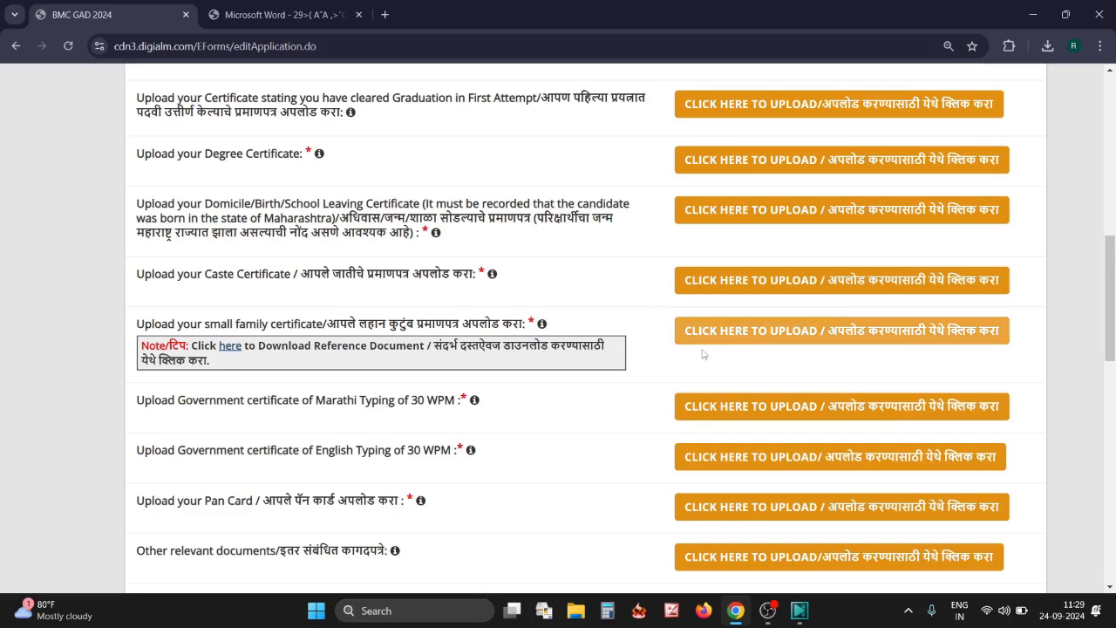
Scroll to the Payment Details section showing the total fee of 900
scroll(636, 376, "down", 1)
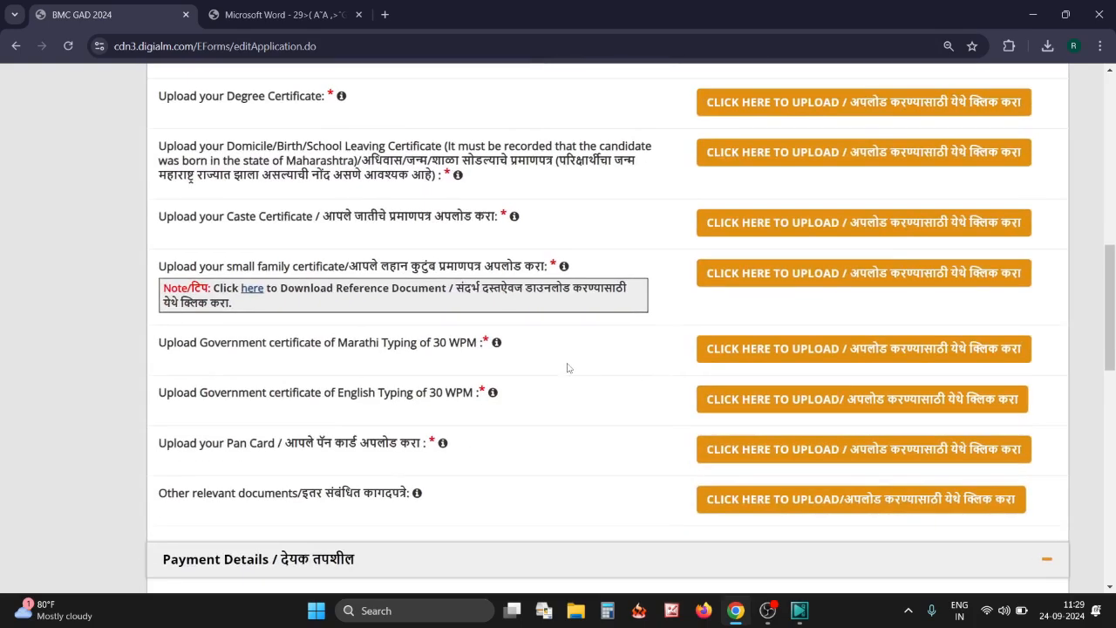
scroll(569, 368, "right", 1)
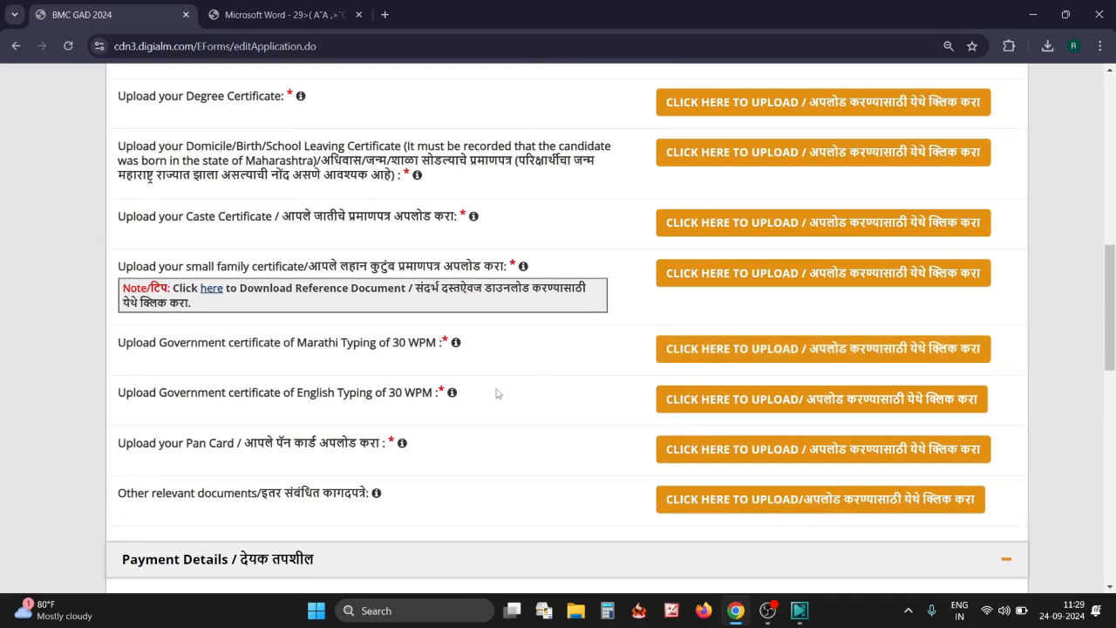
mouse_move(400, 444)
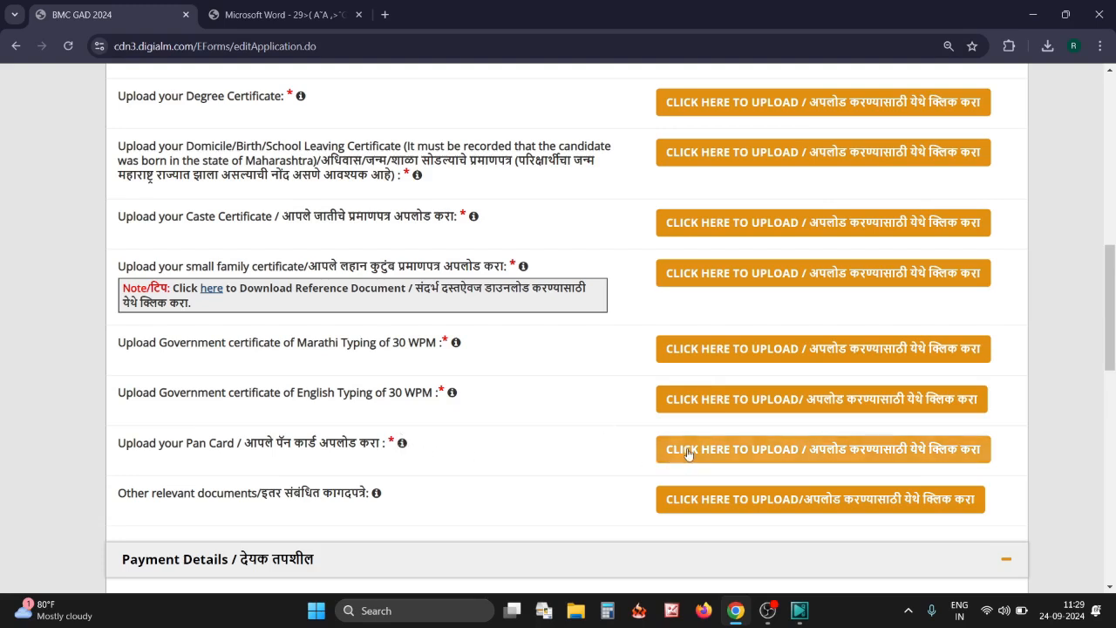
scroll(360, 192, "down", 5)
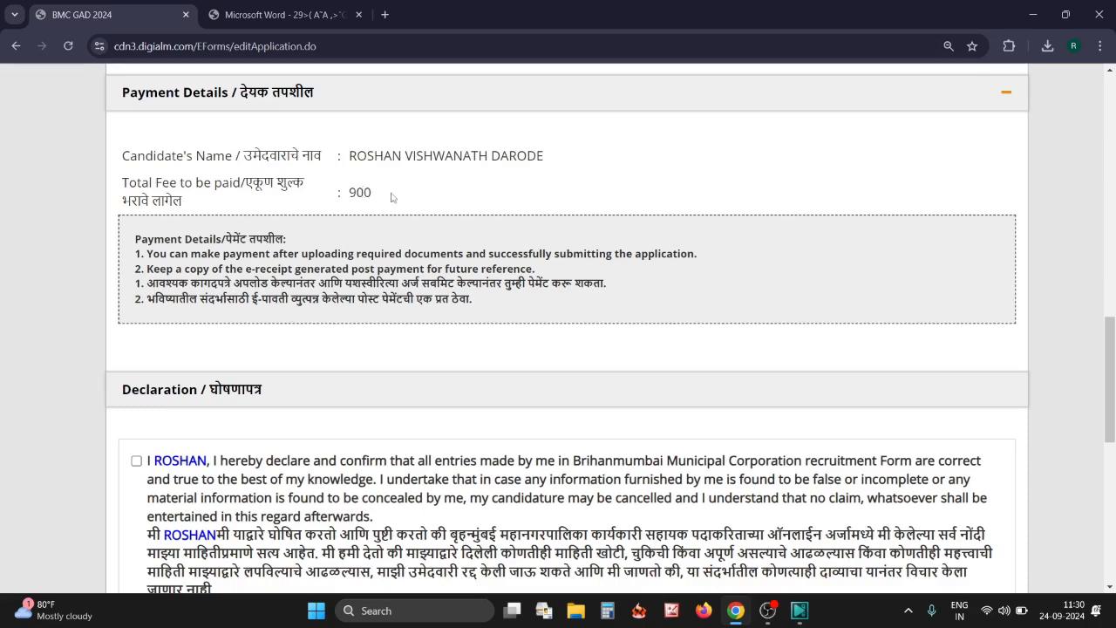
Tick the declarations on correct entries, genuine uploaded documents and not disrupting recruitment
scroll(336, 199, "down", 3)
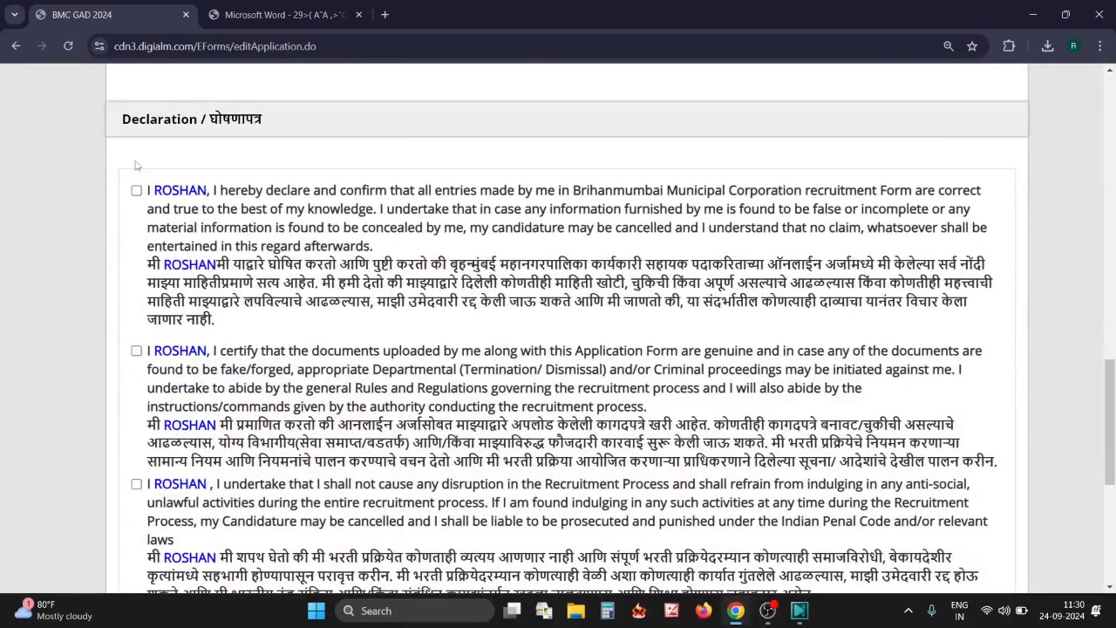
left_click(137, 191)
scroll(137, 194, "down", 1)
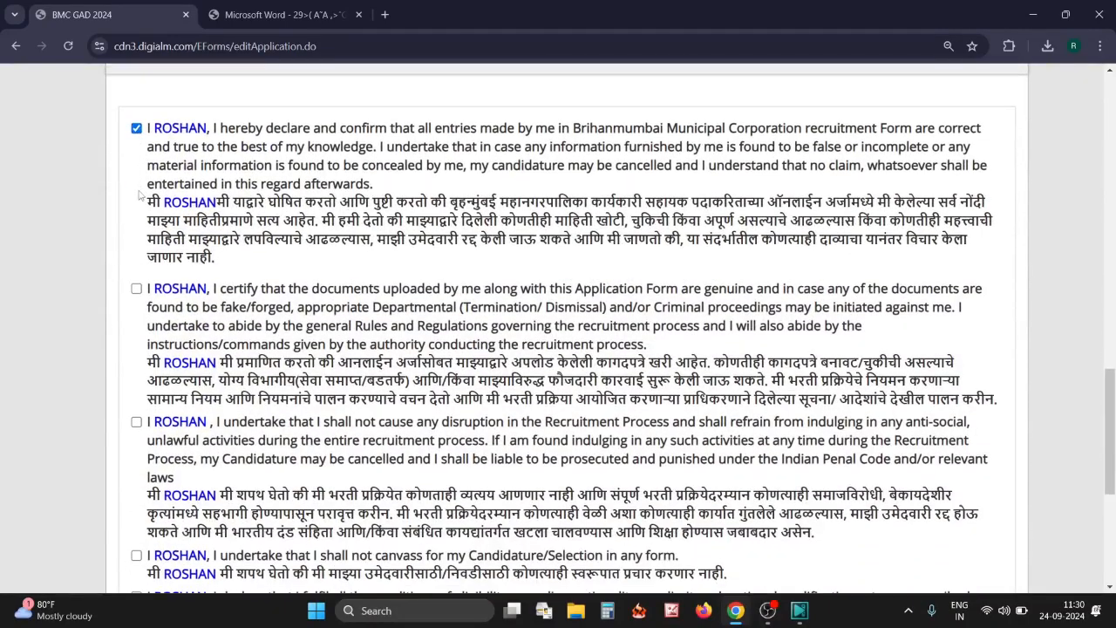
scroll(142, 295, "down", 1)
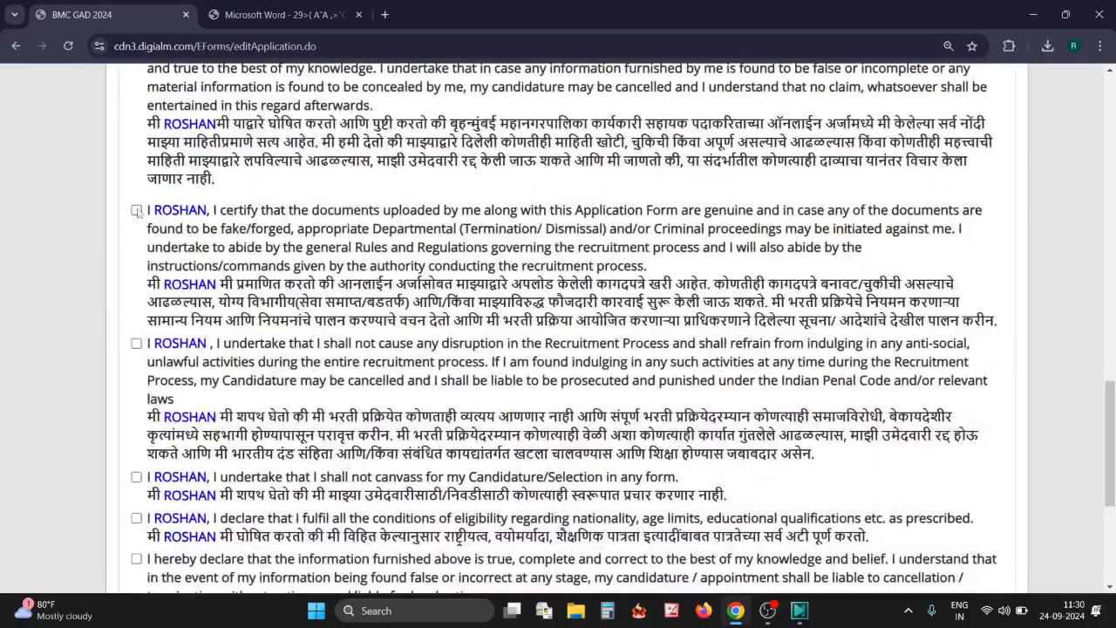
left_click(137, 210)
left_click(137, 343)
scroll(140, 342, "down", 1)
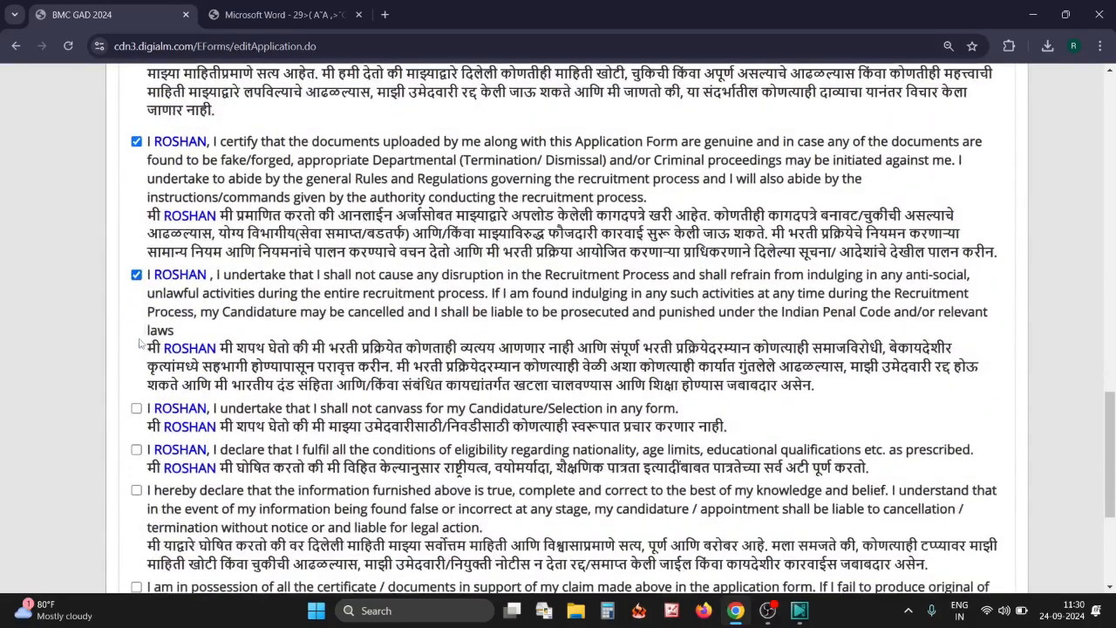
Tick the no-canvassing, I Agree, certificates-held, true-information and eligibility declarations
left_click(137, 408)
scroll(140, 383, "down", 2)
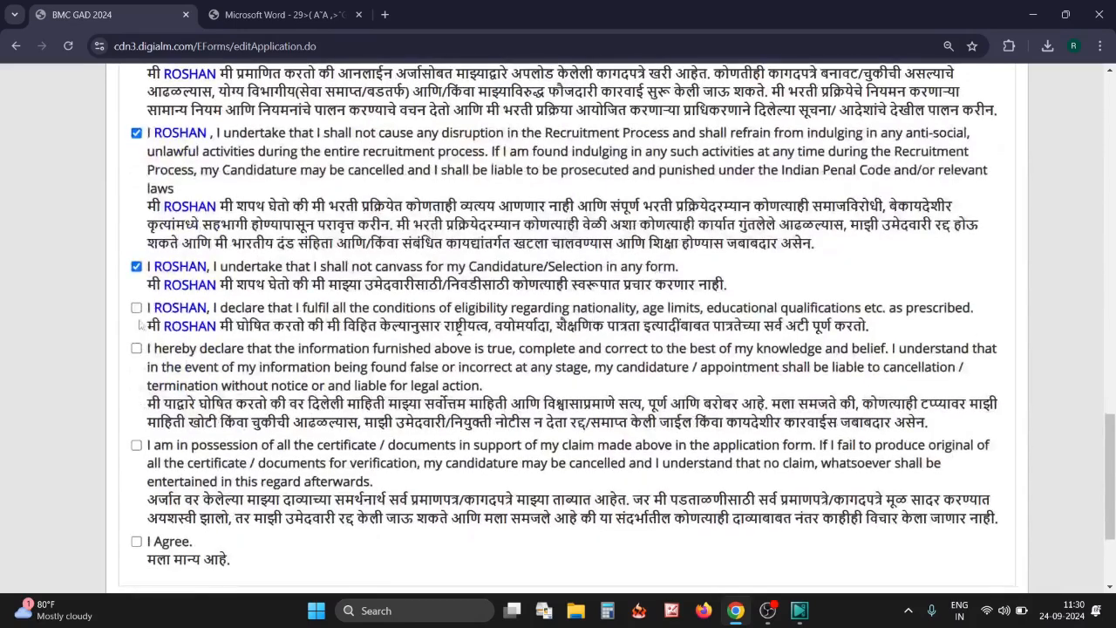
scroll(140, 349, "down", 1)
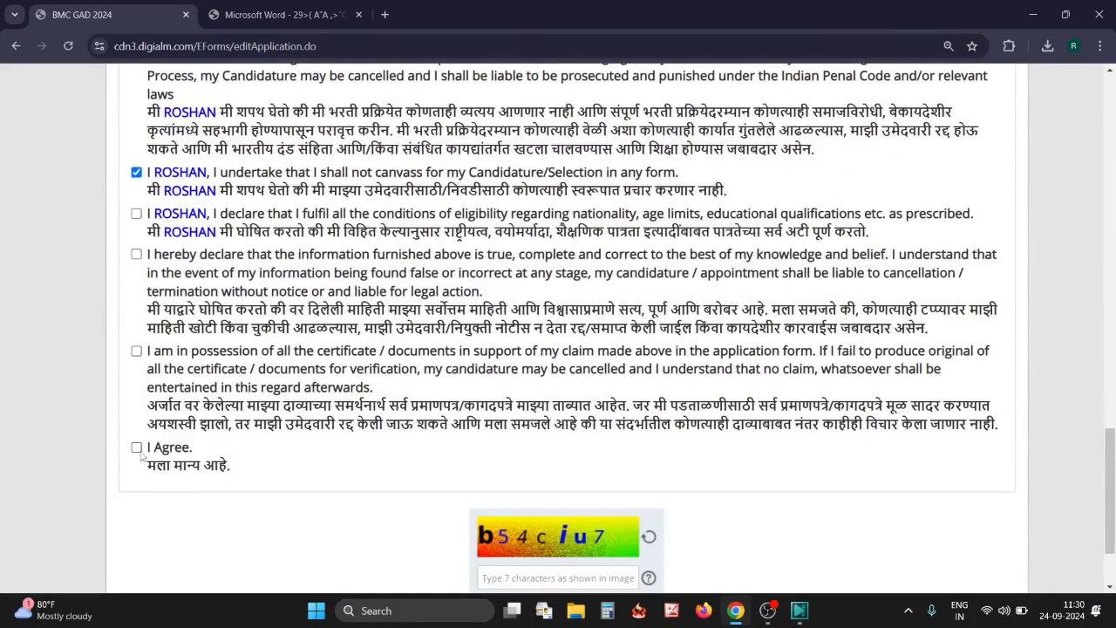
left_click(136, 447)
left_click(137, 351)
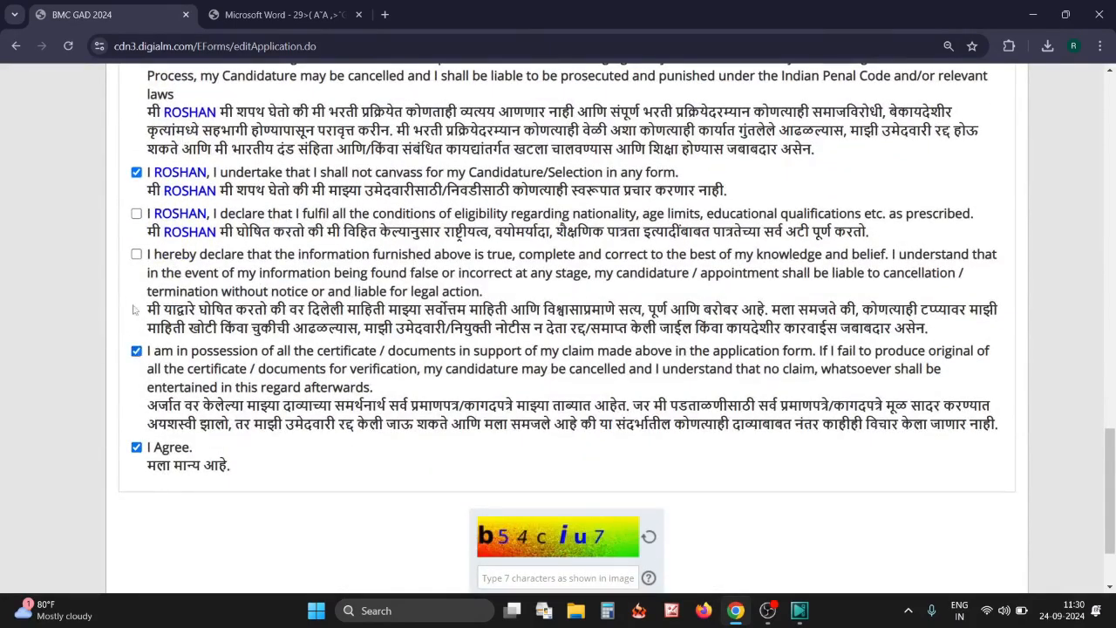
left_click(137, 254)
left_click(137, 214)
scroll(384, 363, "down", 1)
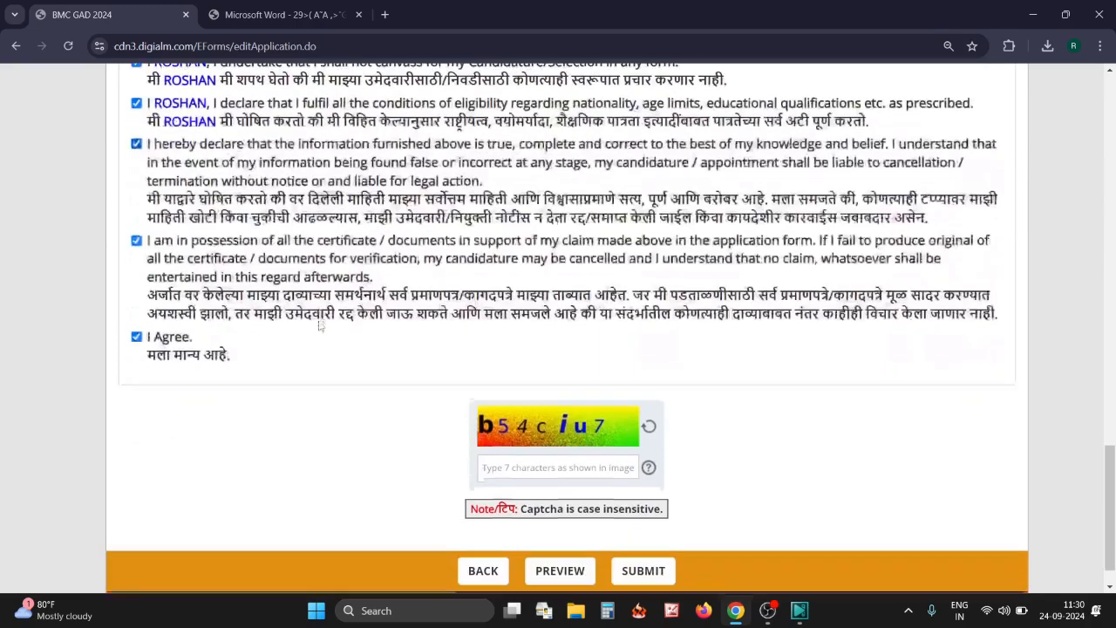